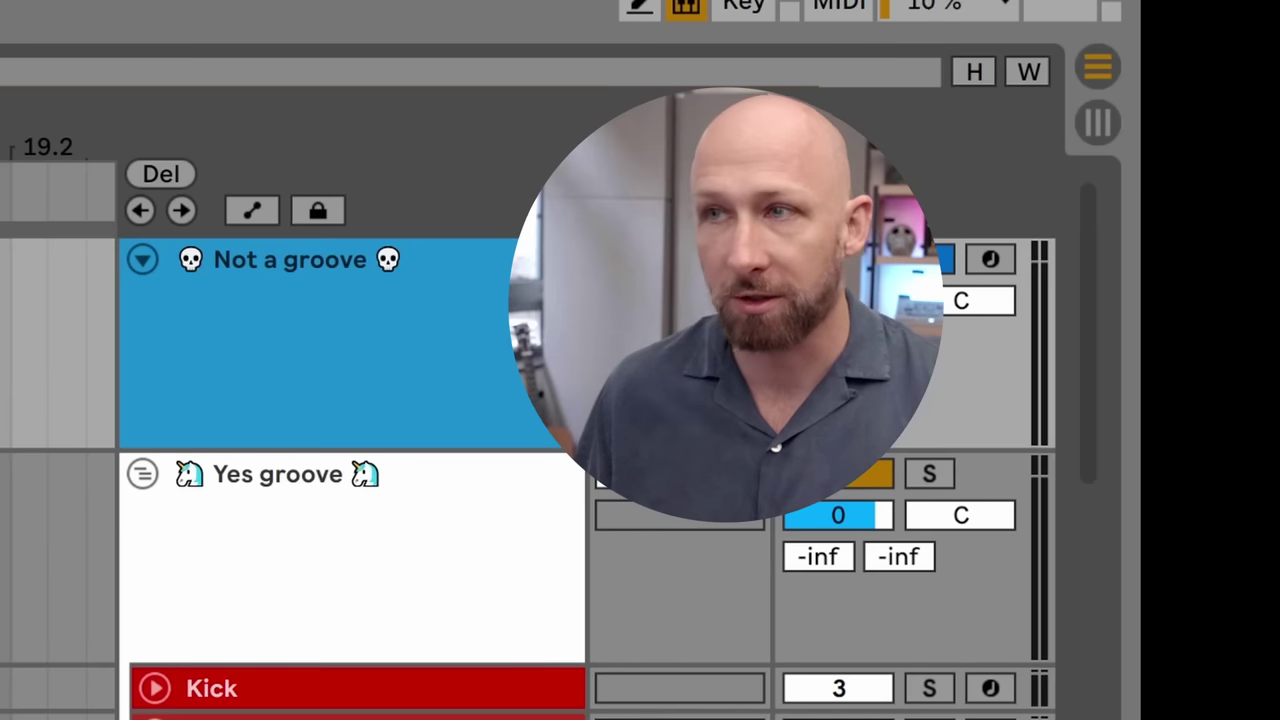
- Set the insert point at the Not a groove clip's start and clear the note editor's time selection
left_click(131, 142)
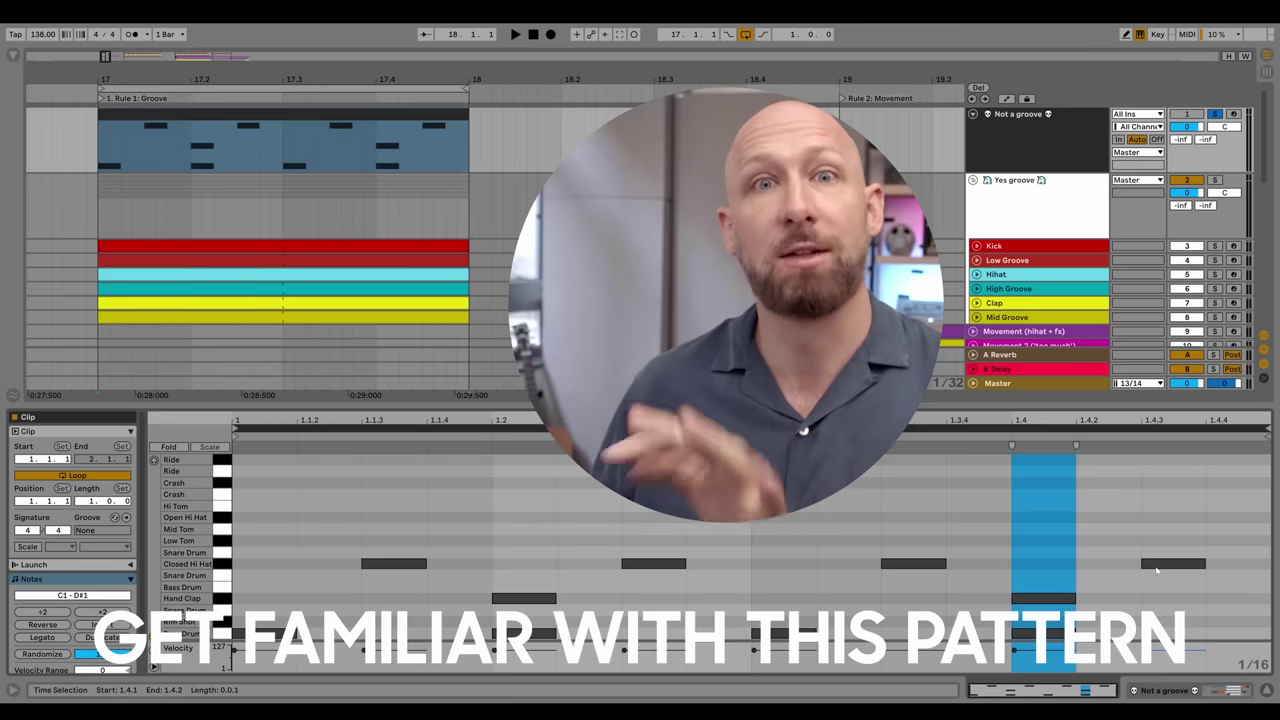
left_click(1148, 540)
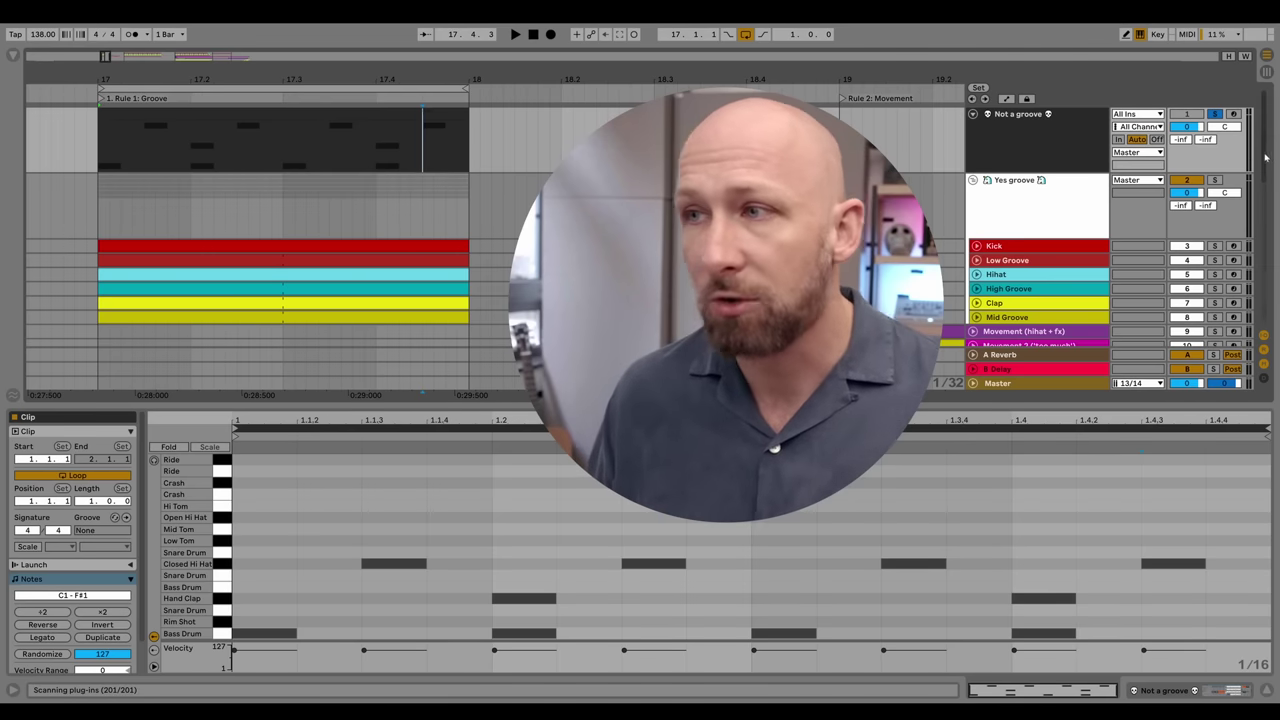
- Select the Yes groove group, unfold the Kick track and play its clip
scroll(1265, 157, "down", 3)
left_click(1028, 162)
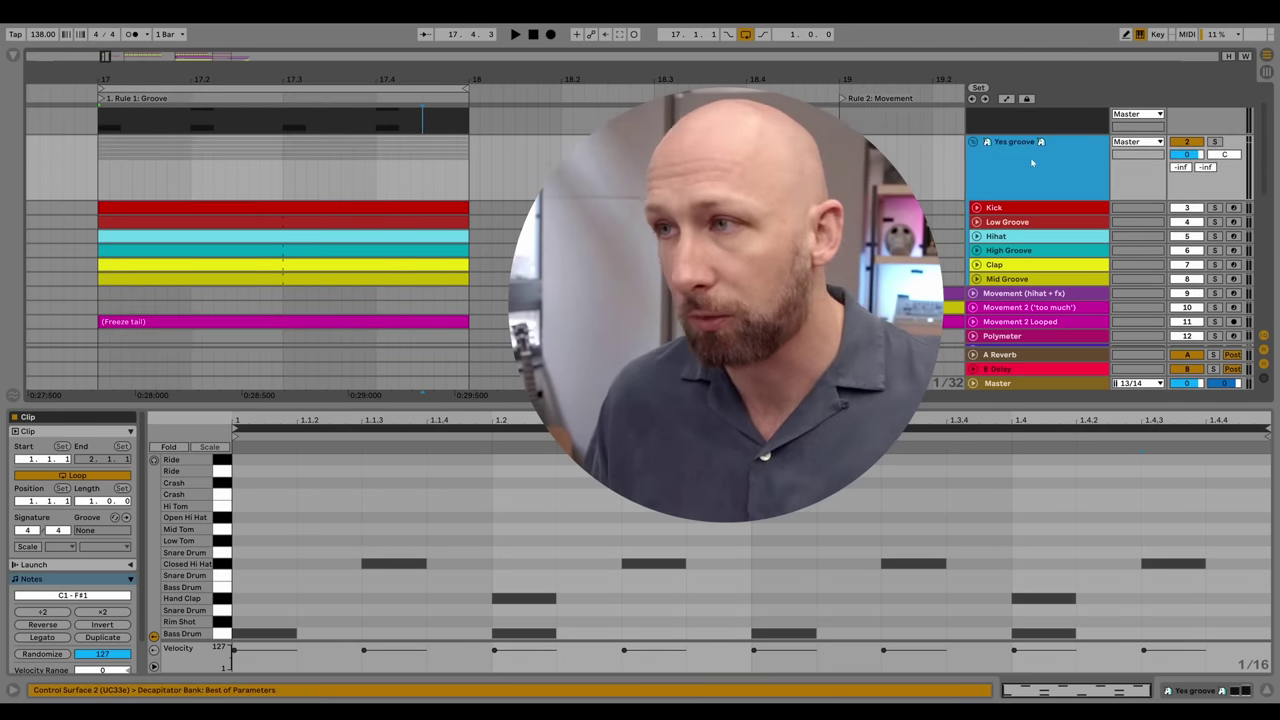
left_click(1028, 162)
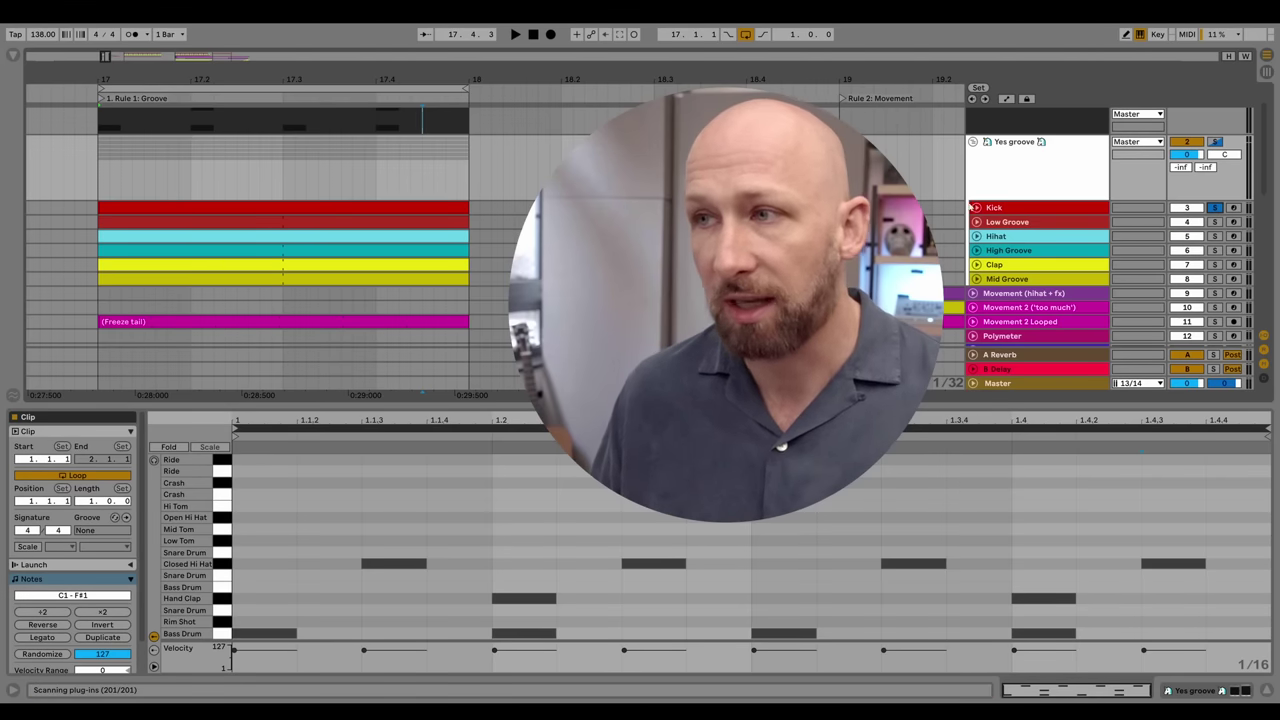
left_click(975, 207)
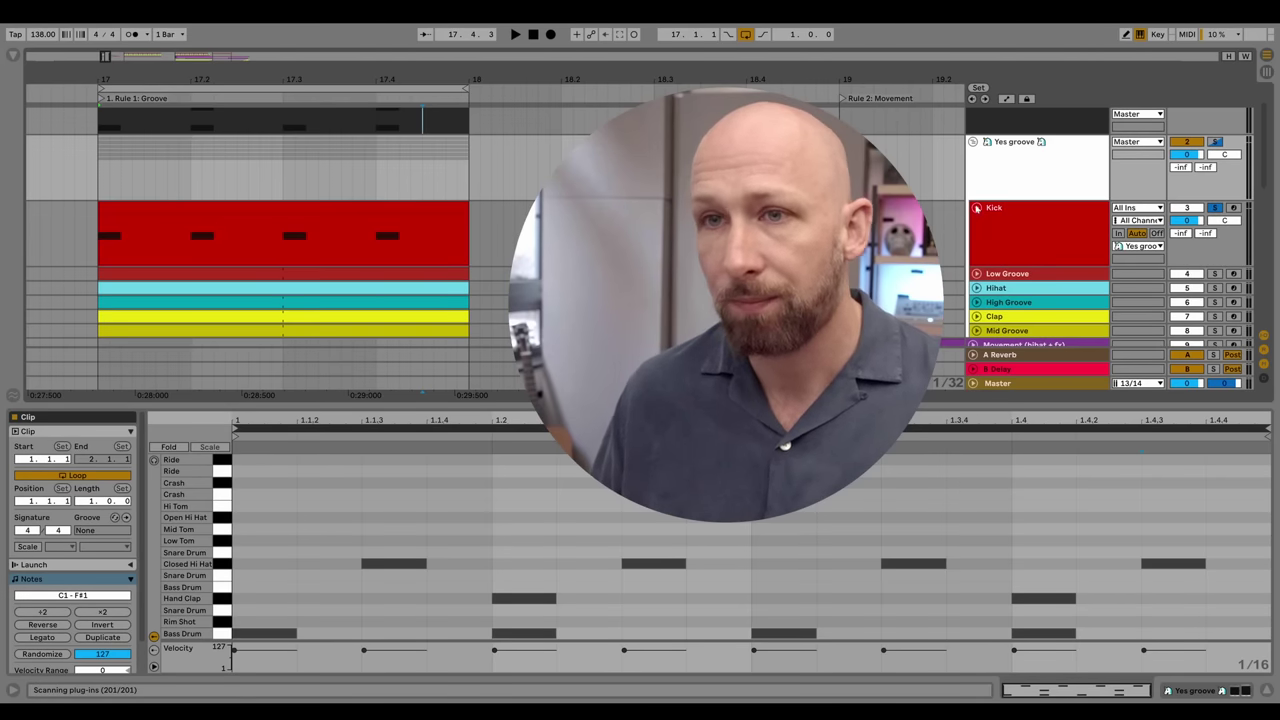
left_click(105, 233)
key("space")
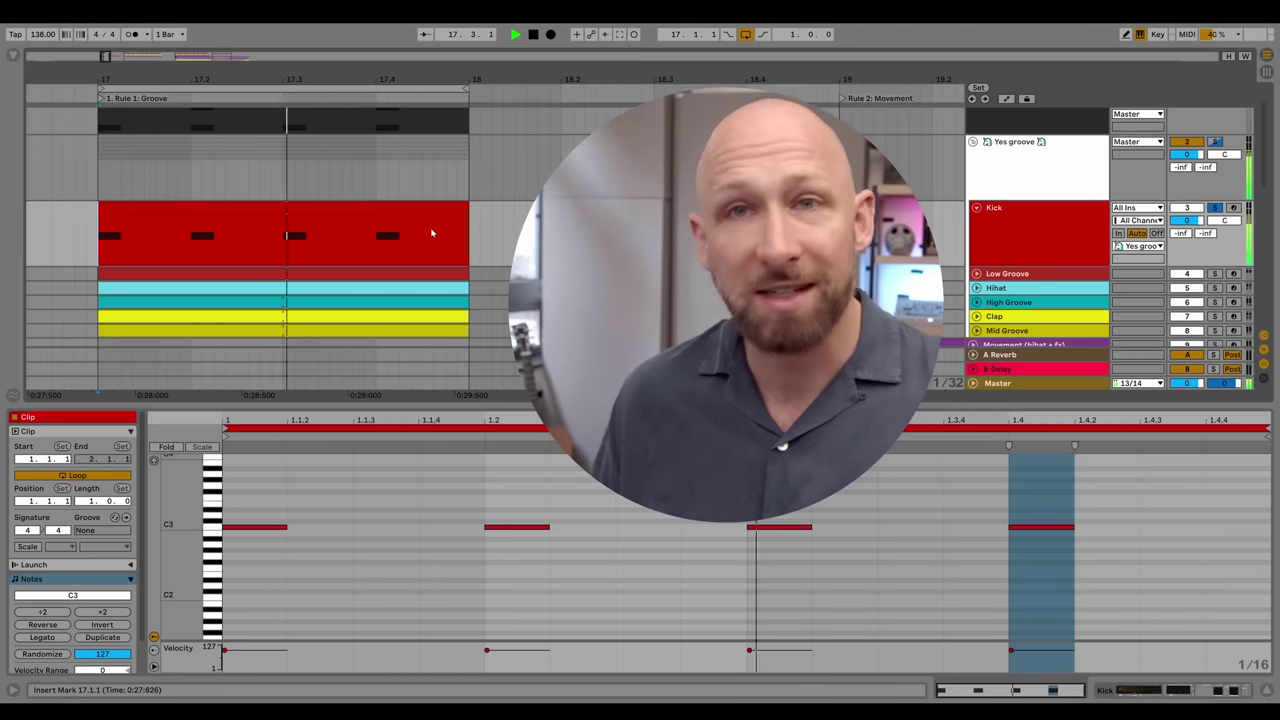
- Unfold the Low Groove track to show its four C3 notes and solo it
left_click(982, 274)
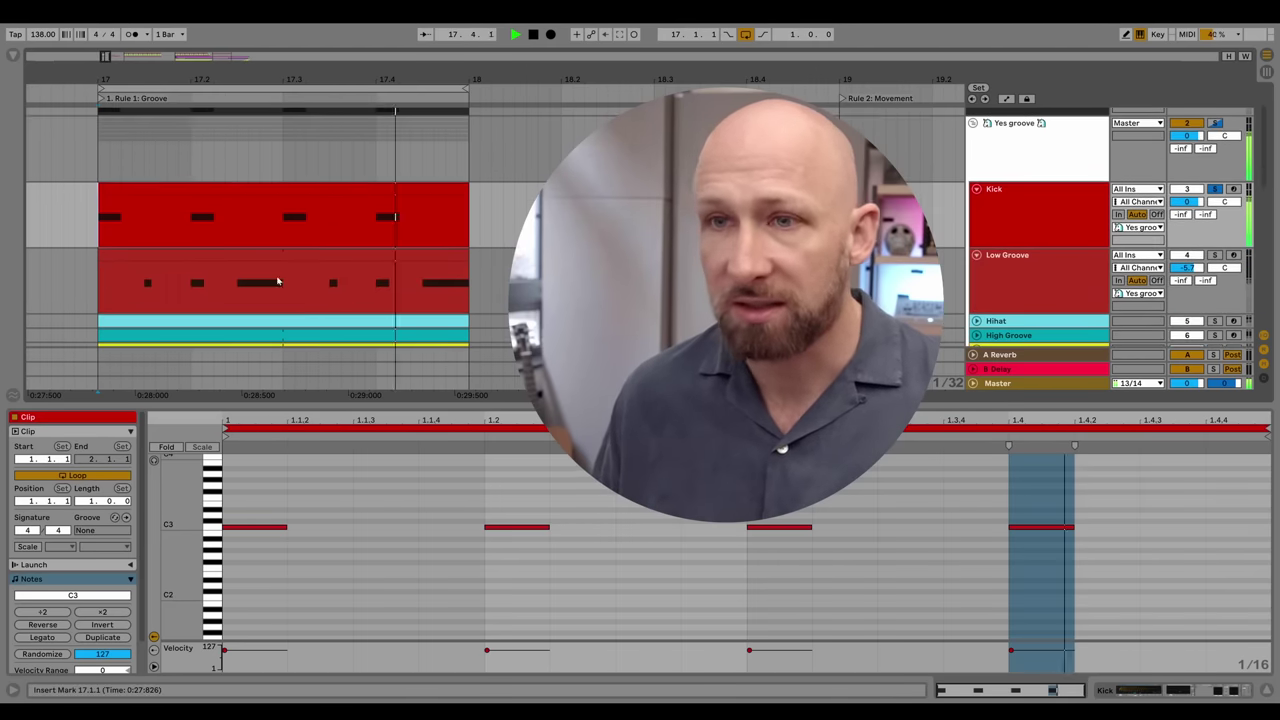
left_click(1216, 255)
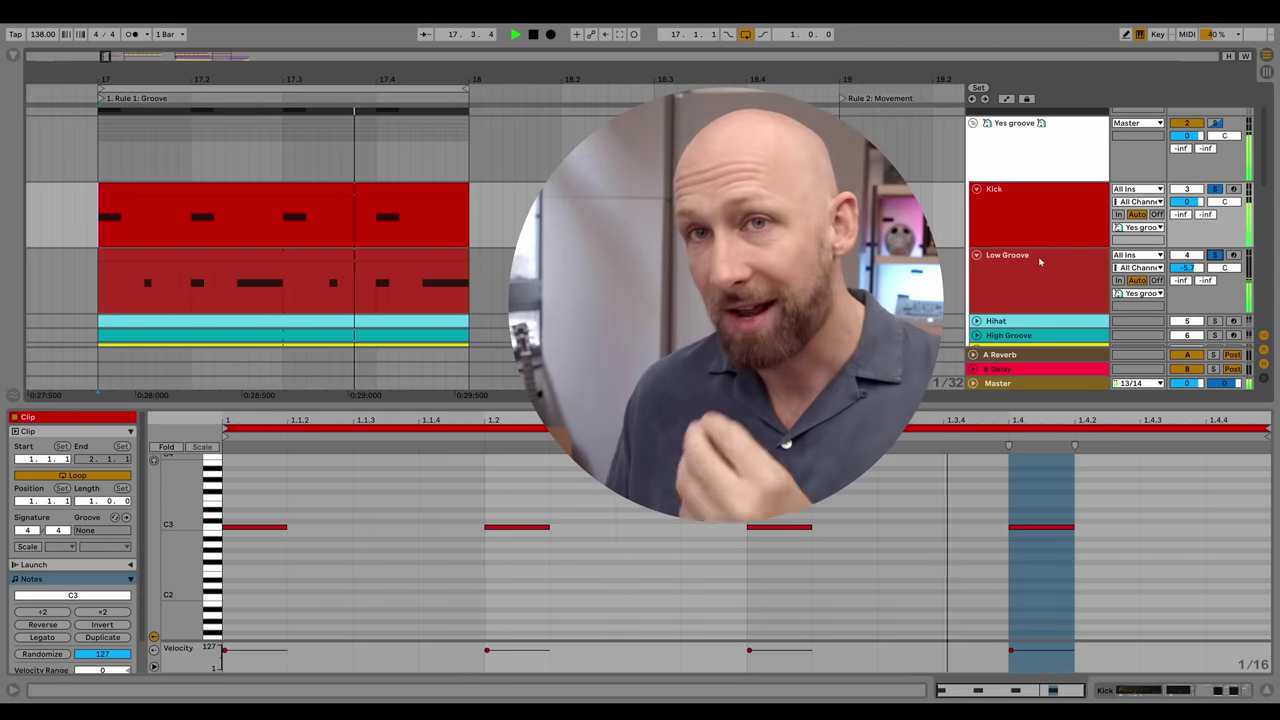
scroll(1030, 255, "down", 2)
scroll(1020, 248, "down", 1)
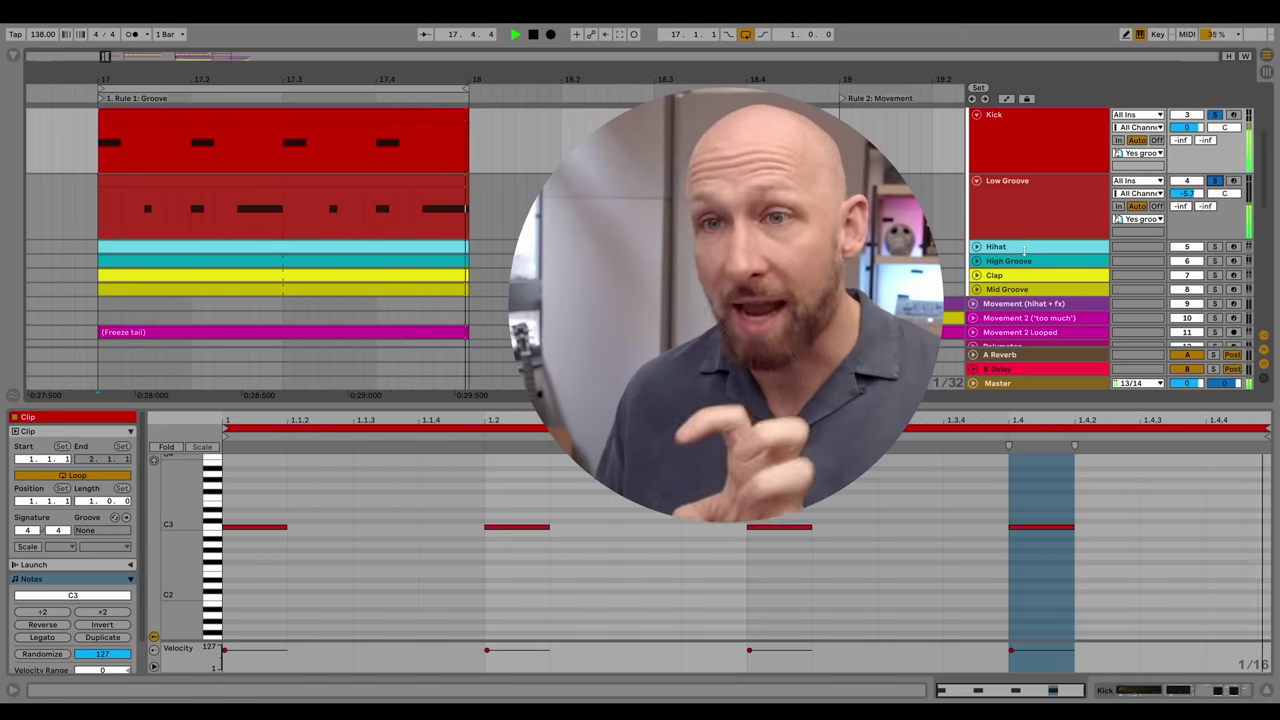
- Unfold the Hihat and High Groove tracks to show their notes
left_click(976, 246)
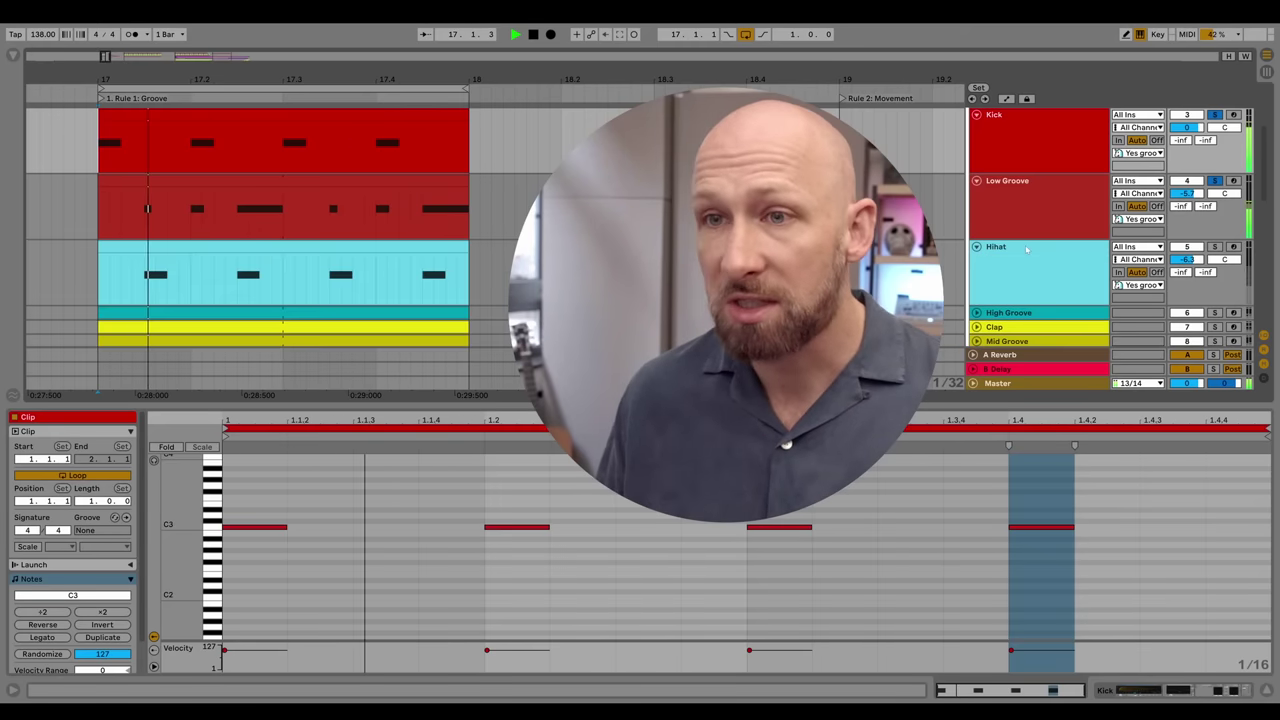
scroll(1100, 250, "down", 1)
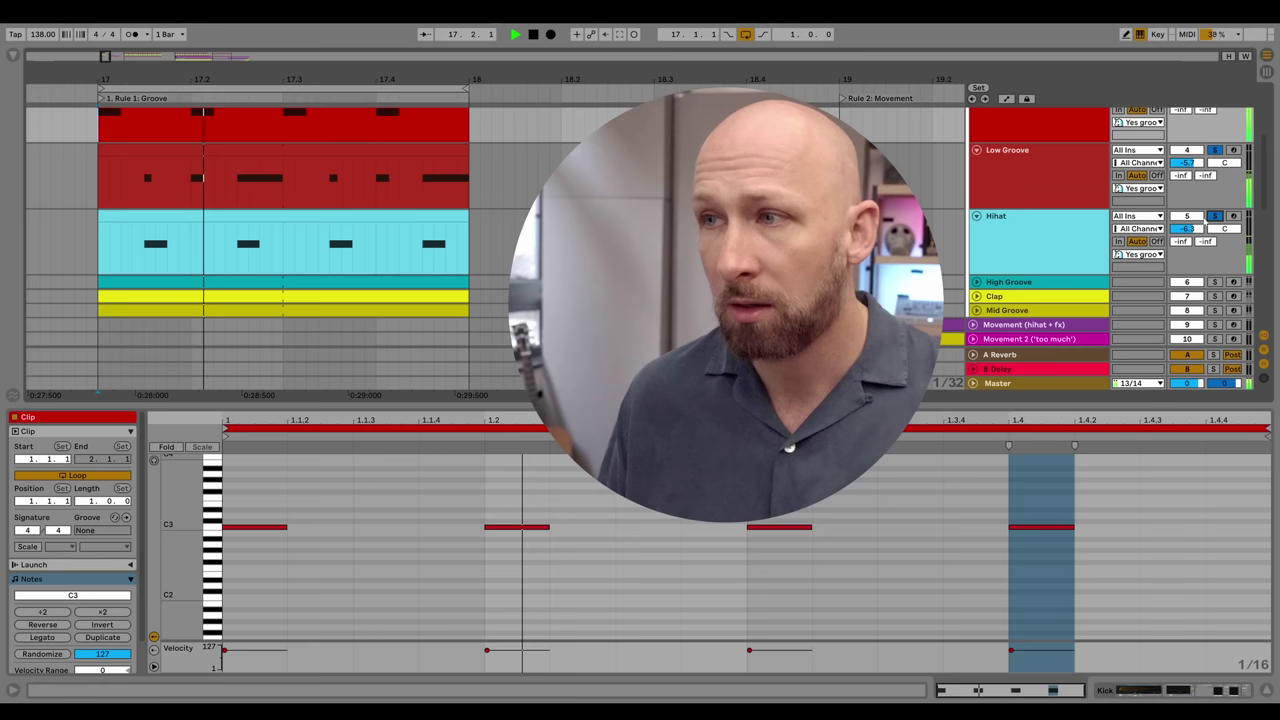
scroll(1020, 228, "down", 1)
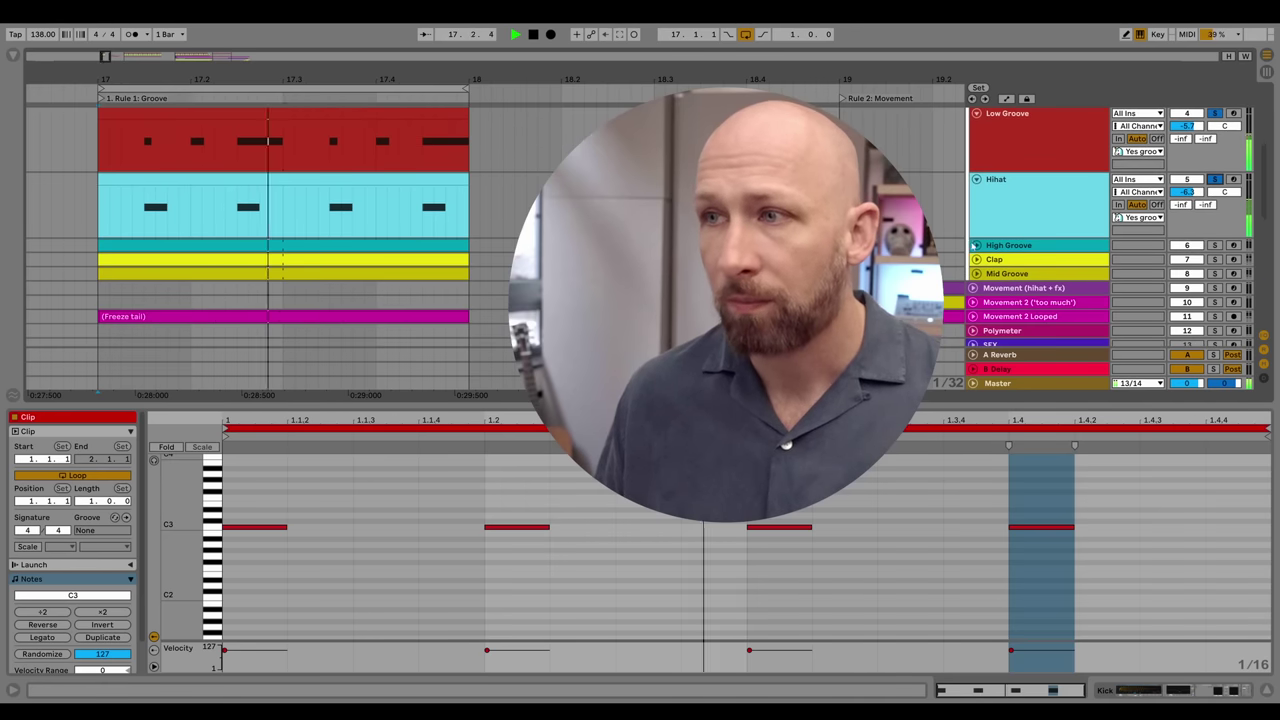
left_click(976, 245)
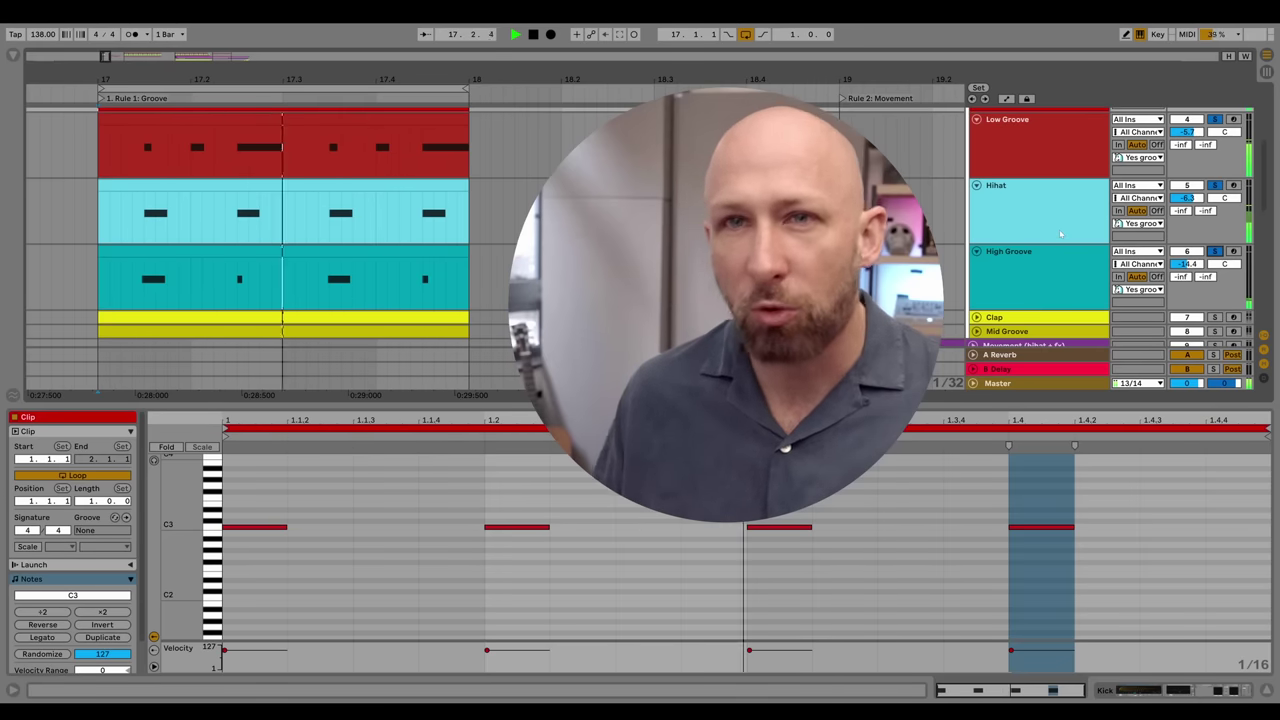
- Unfold the Mid Groove track and add it to the soloed drum layers
scroll(1062, 234, "up", 3)
scroll(1062, 250, "down", 5)
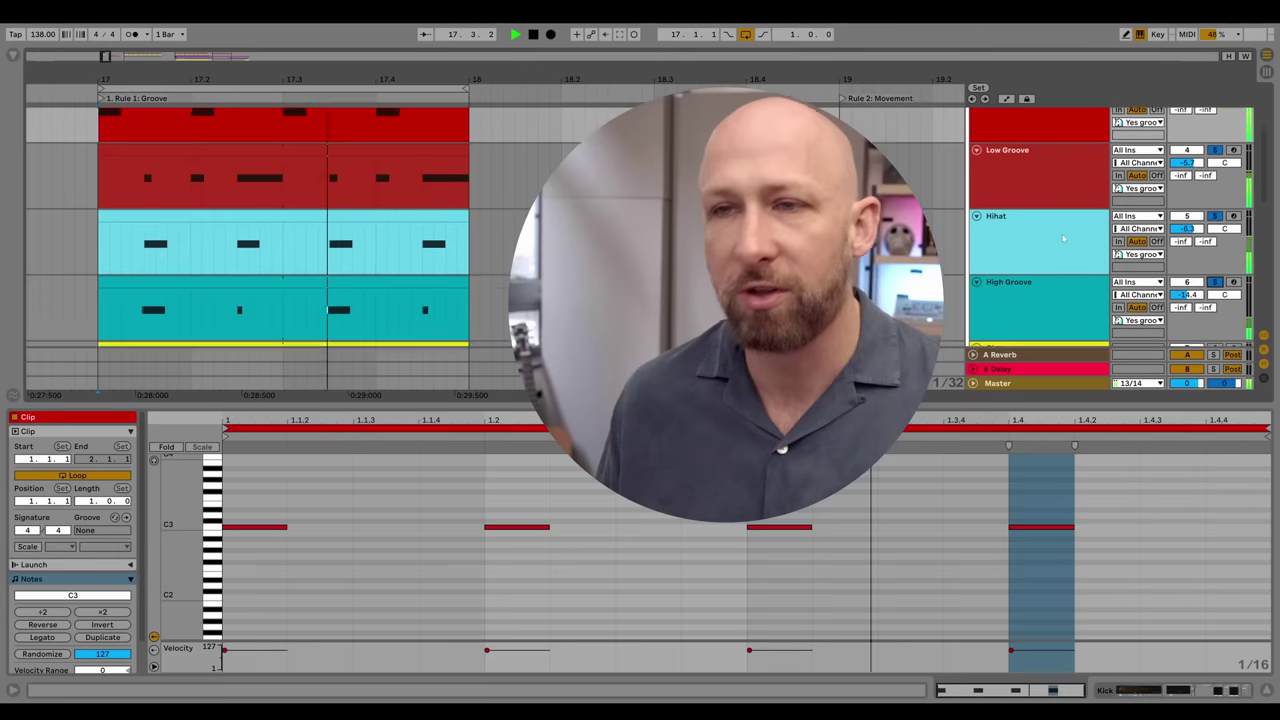
scroll(1050, 265, "down", 2)
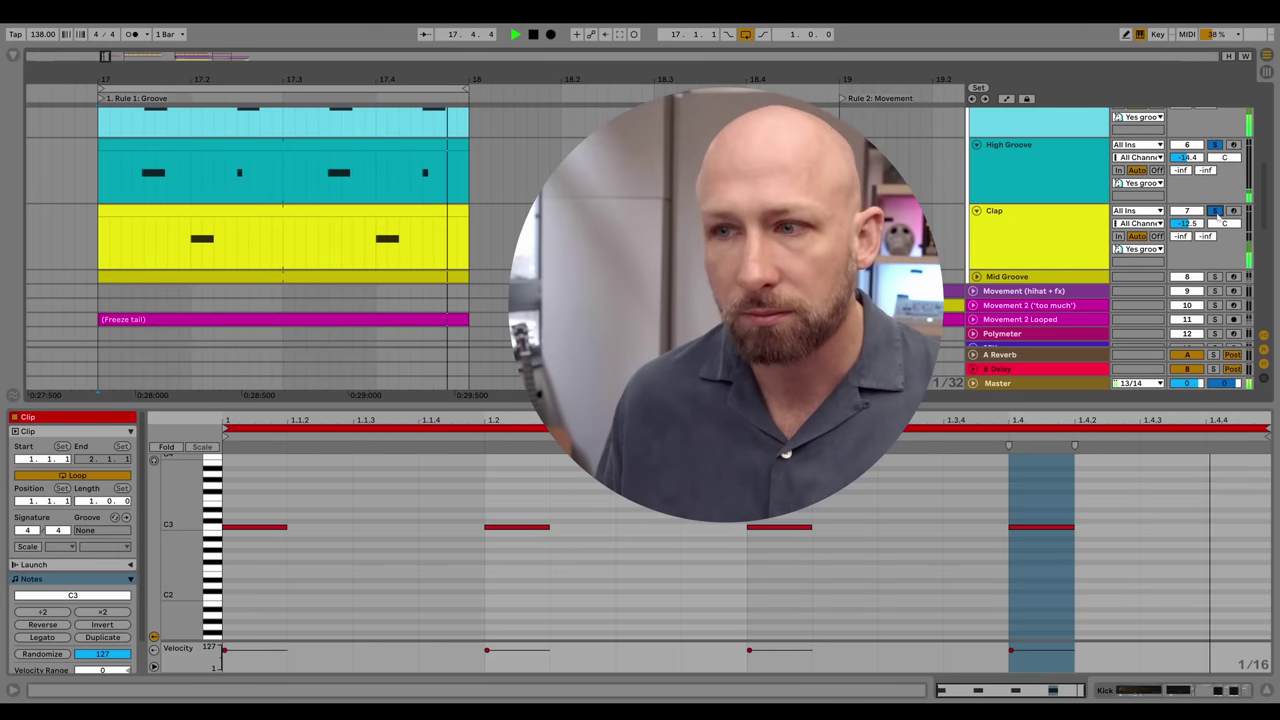
left_click(982, 276)
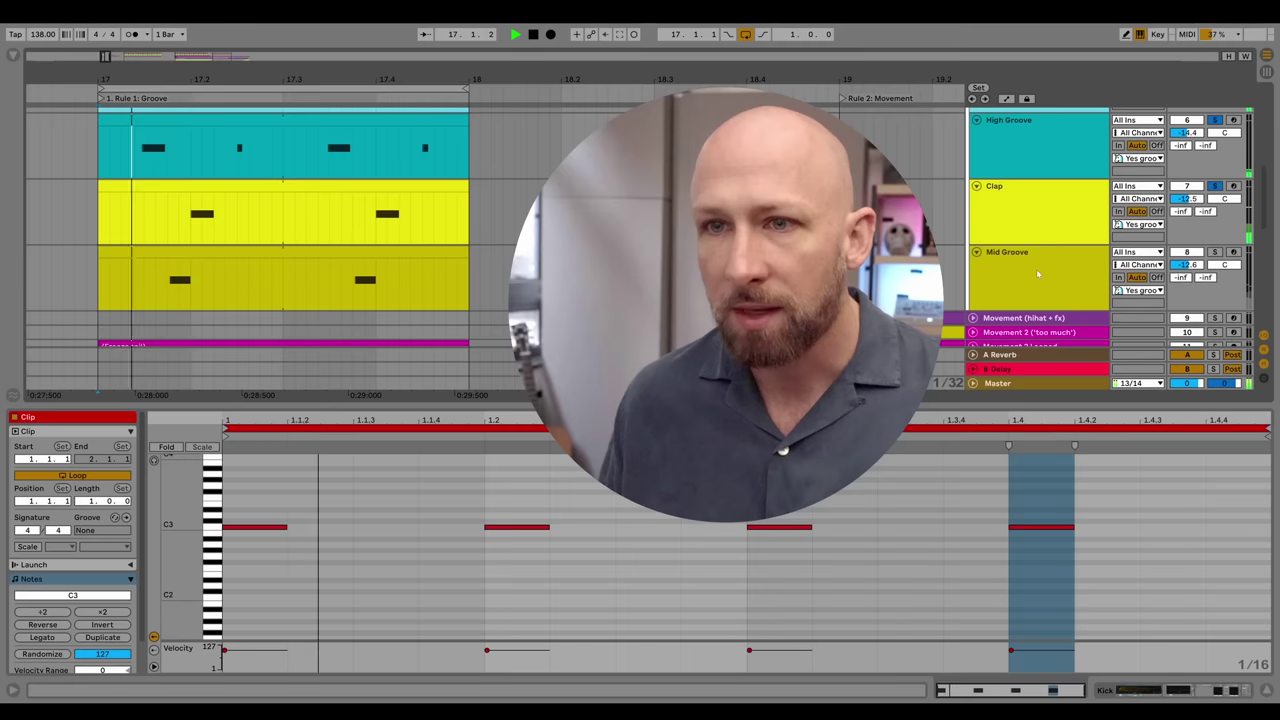
scroll(987, 276, "down", 1)
left_click(1214, 245)
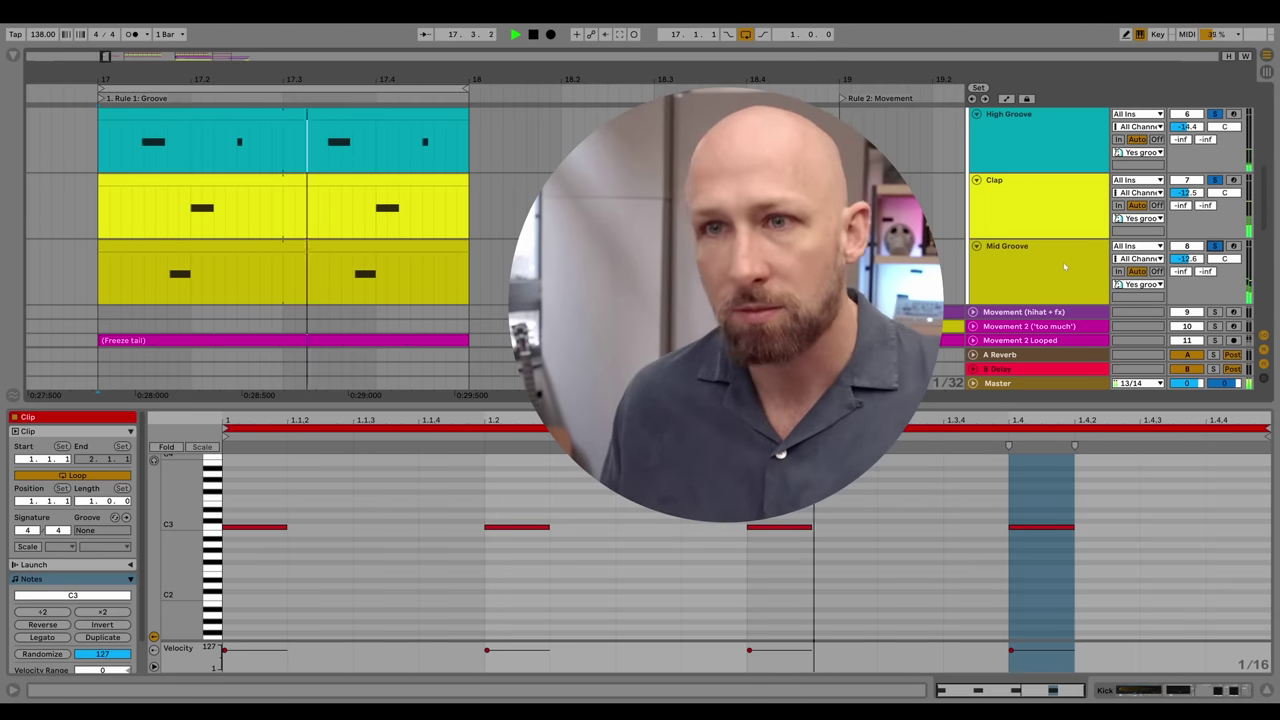
- Compare the Not a groove and Yes groove groups by alternating their solo
scroll(1065, 263, "up", 6)
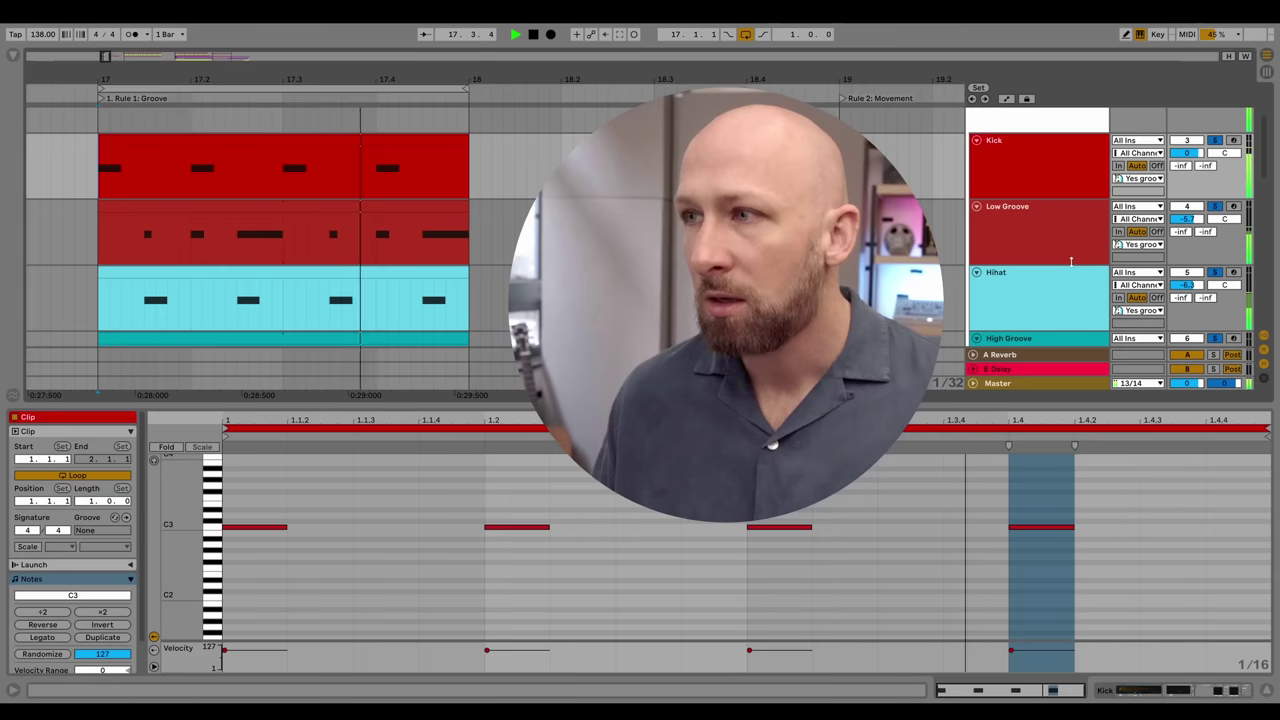
left_click(1215, 181)
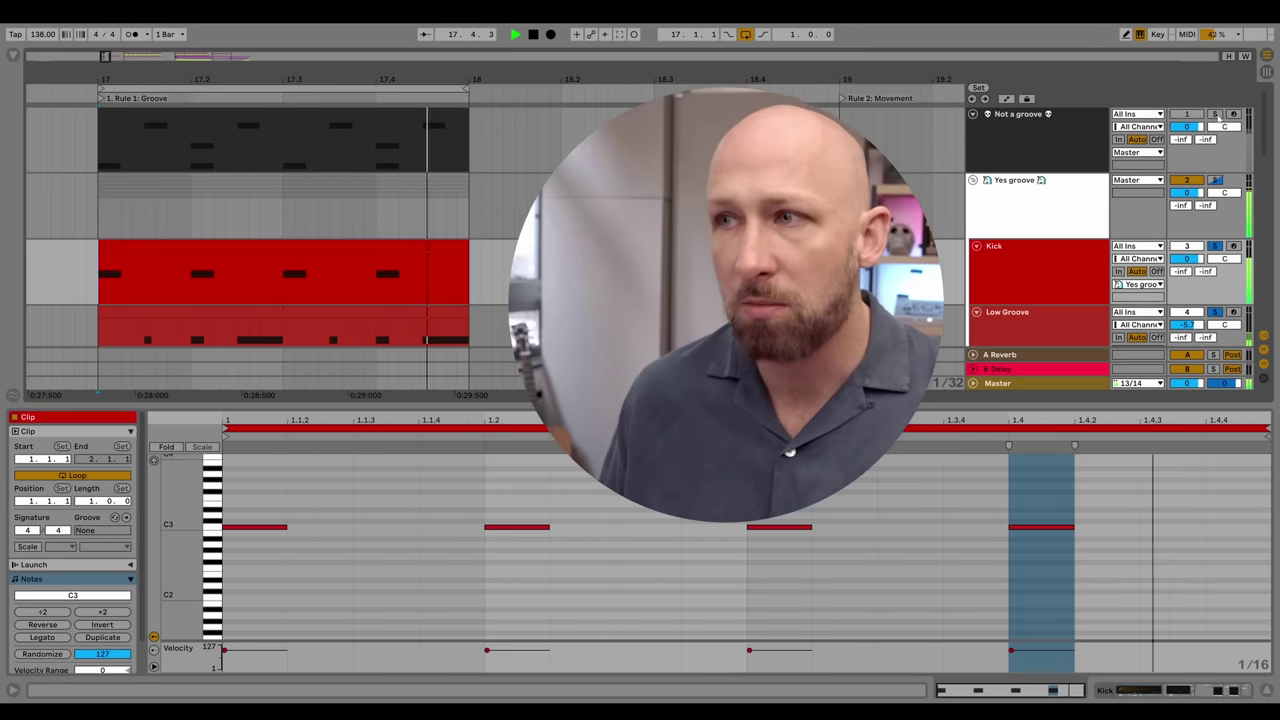
left_click(1215, 181)
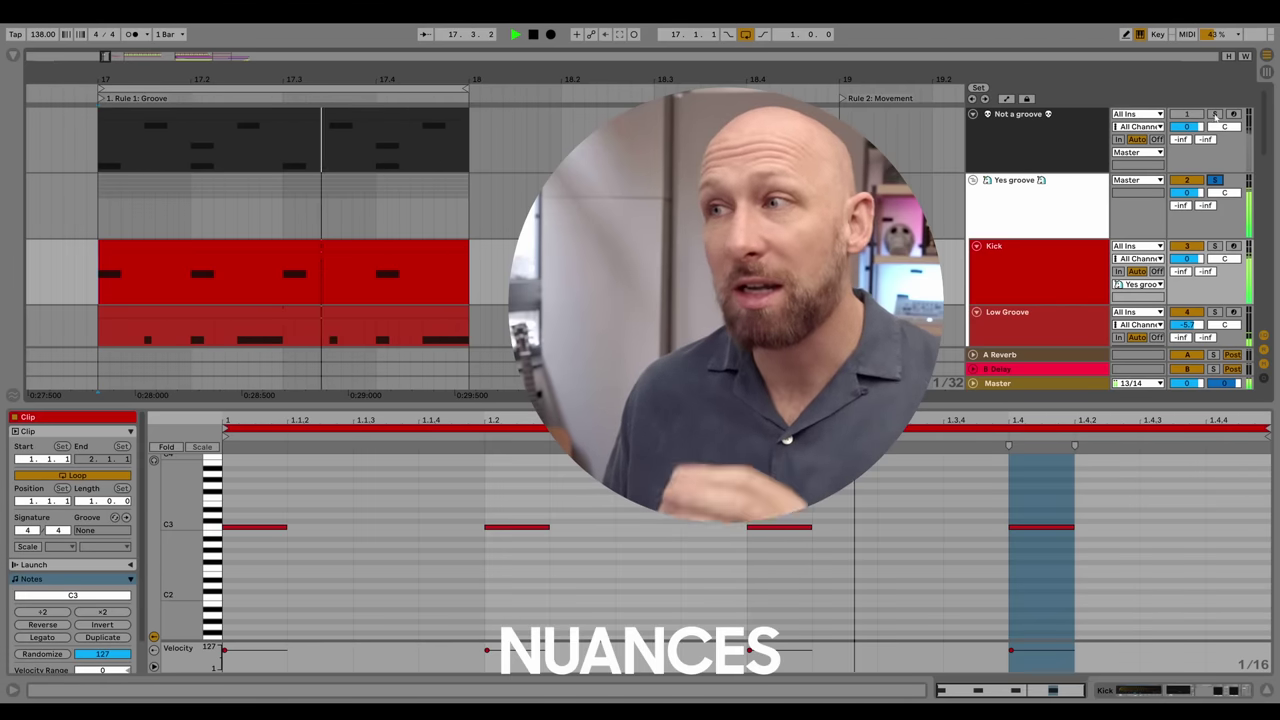
left_click(1215, 114)
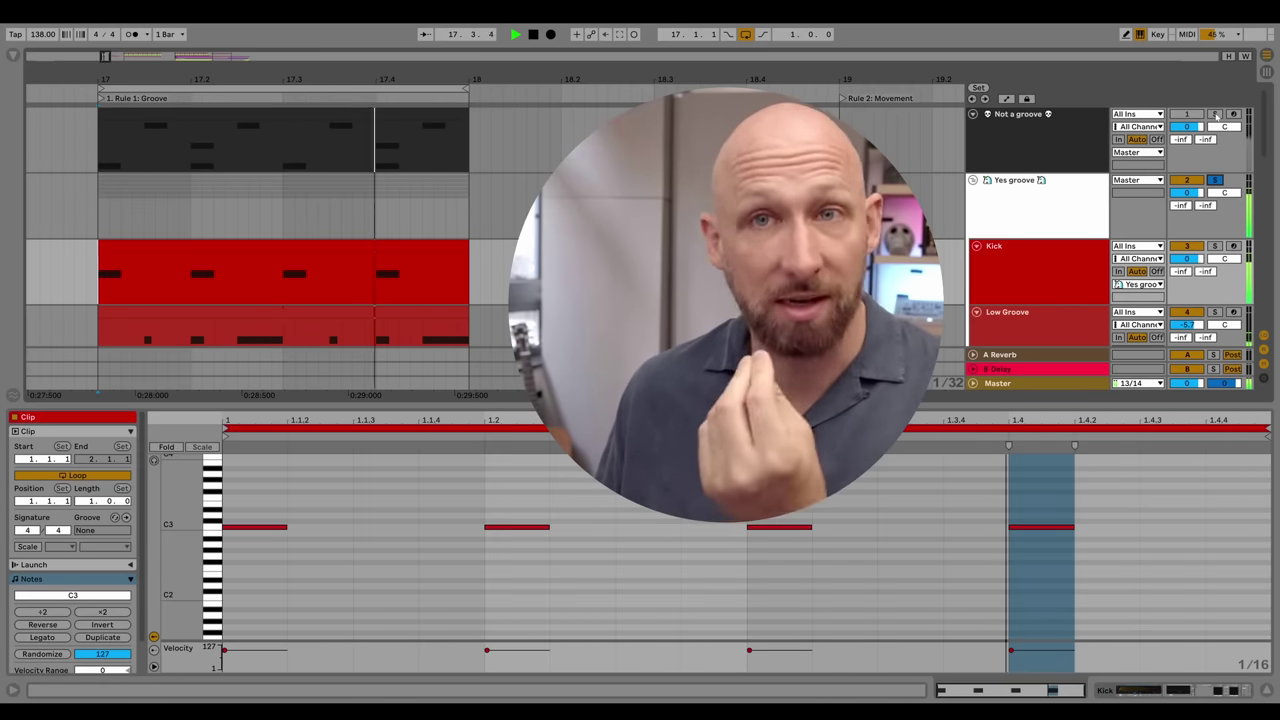
left_click(1215, 180)
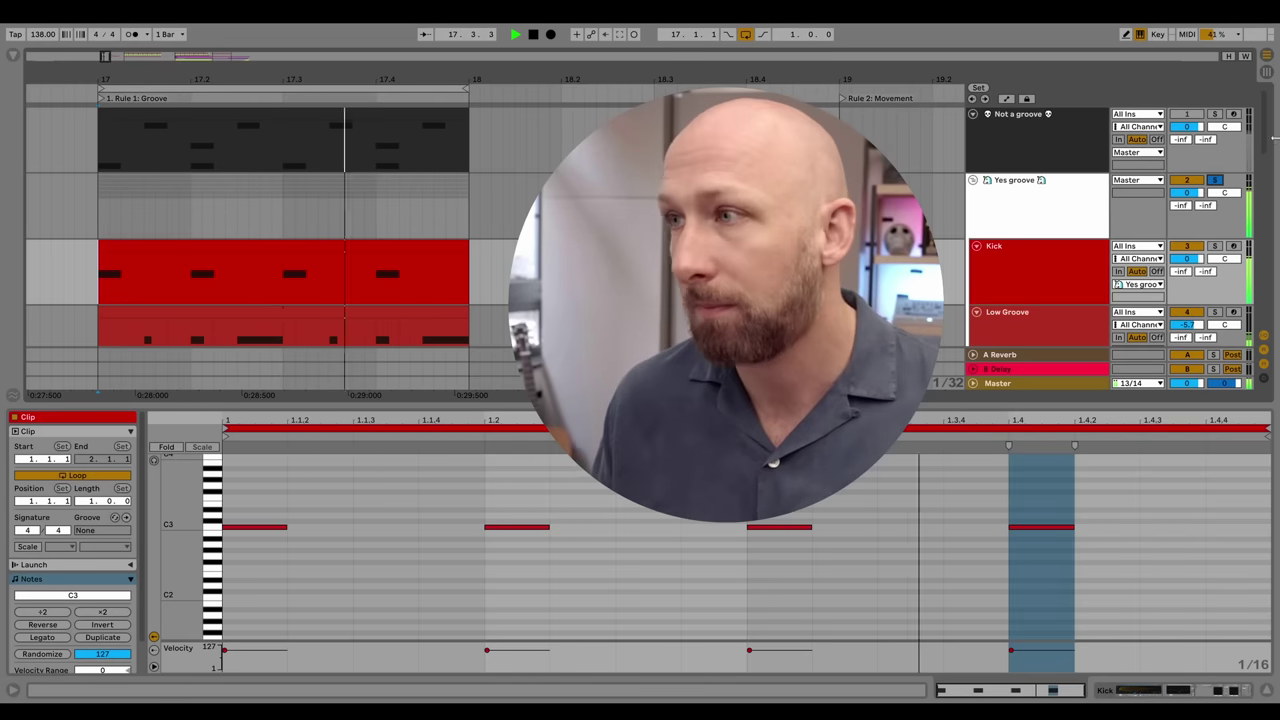
- Stop playback and bring the Rule 2: Movement section at bar 19 into view
scroll(1275, 138, "down", 10)
scroll(1276, 135, "up", 9)
scroll(1274, 138, "up", 1)
key("space")
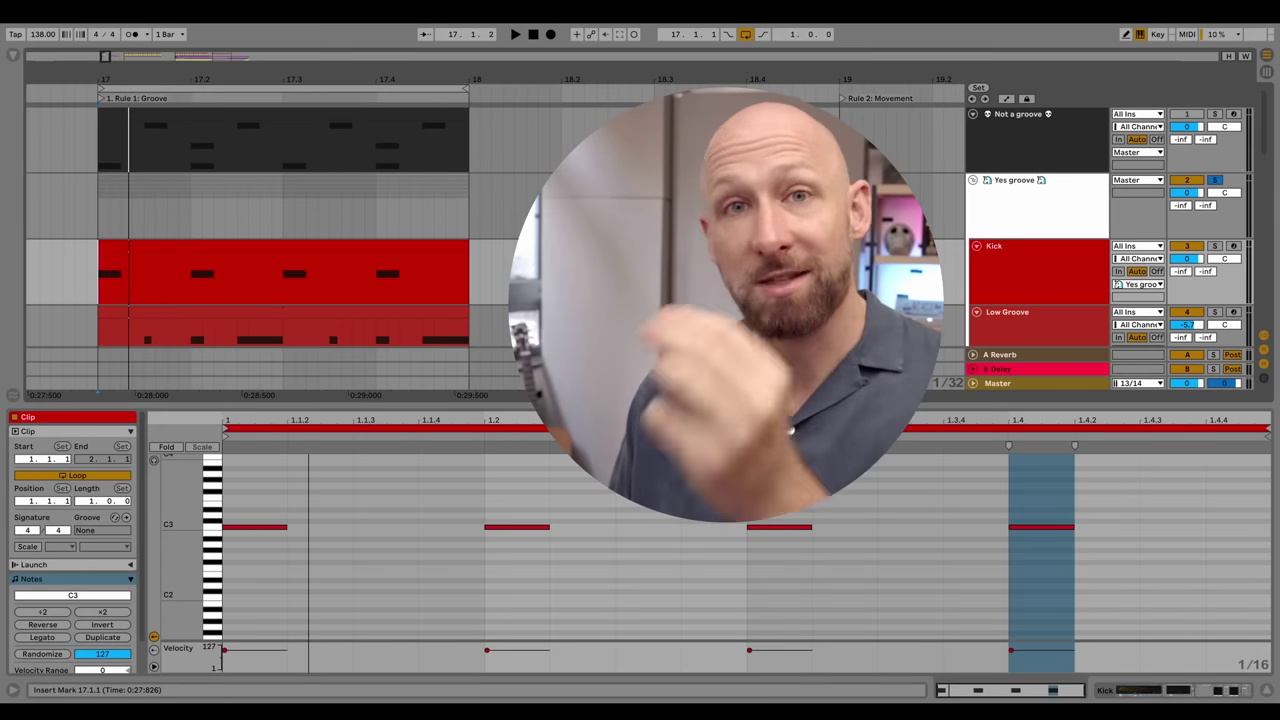
scroll(503, 140, "right", 6)
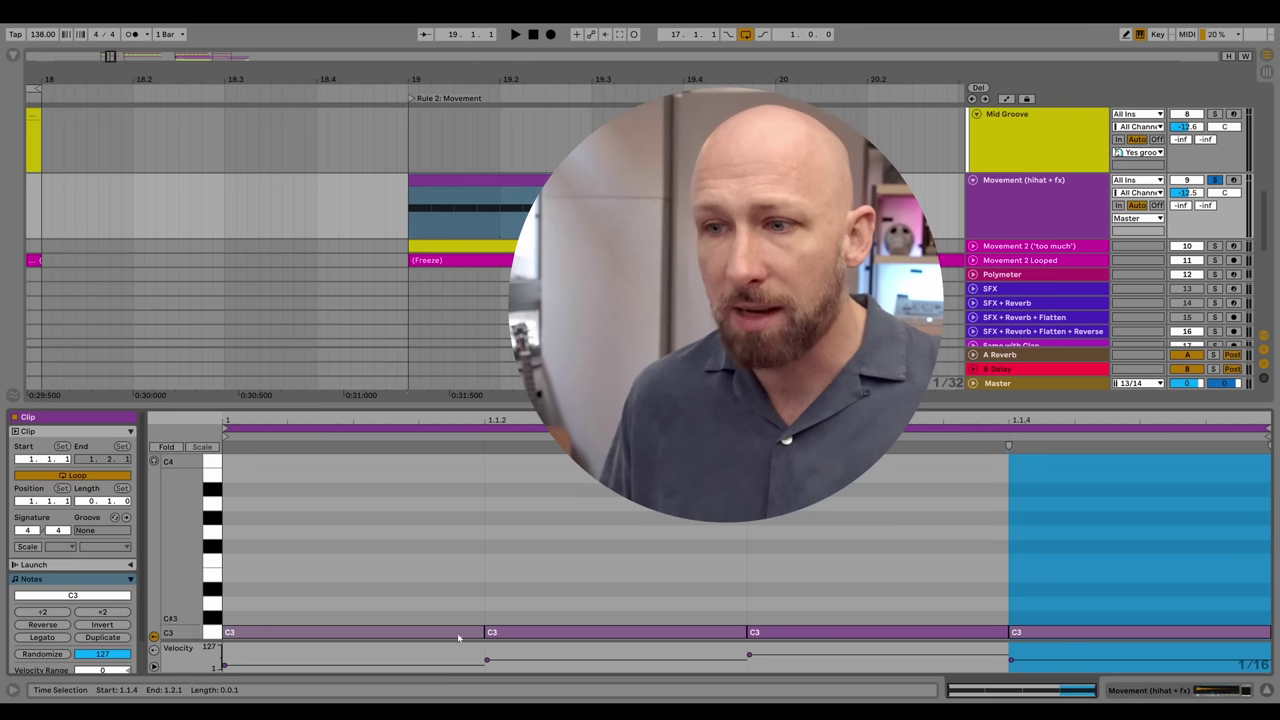
- Play the Movement (hihat + fx) clip and re-enable its Ve Sustain, Ve Attack and Filter Freq automation
left_click(459, 634)
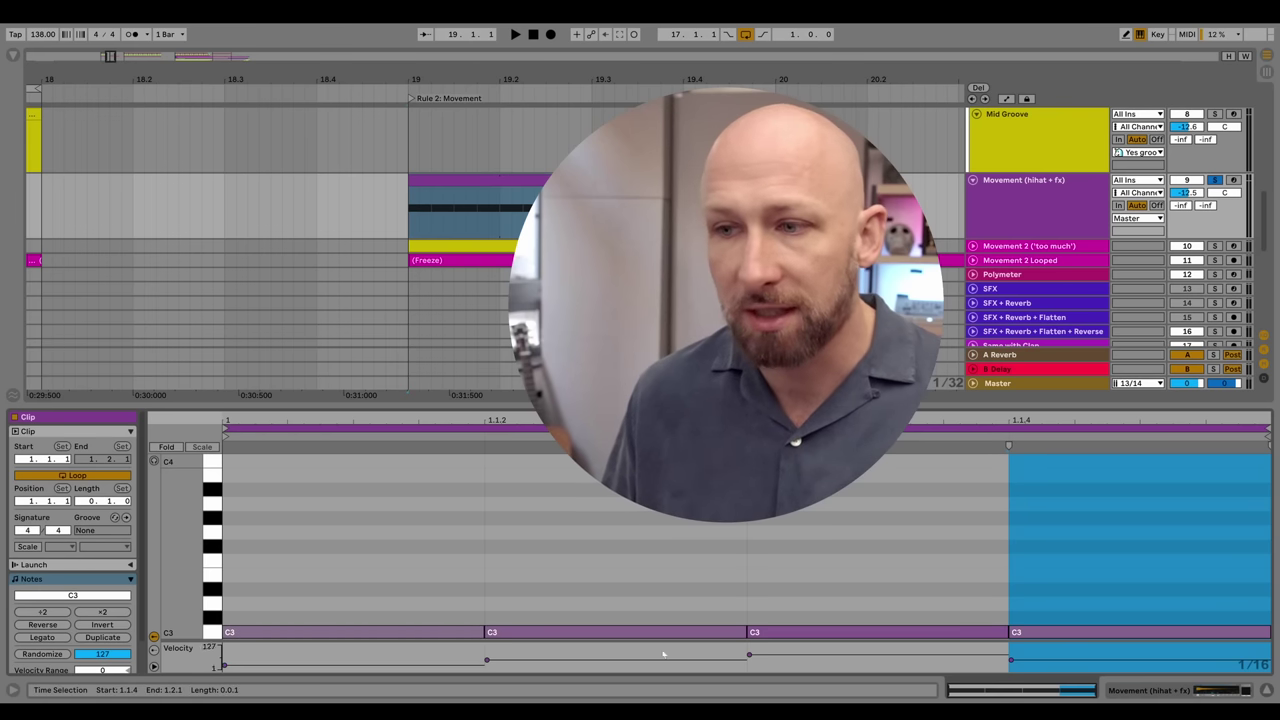
left_click(500, 193)
key("space")
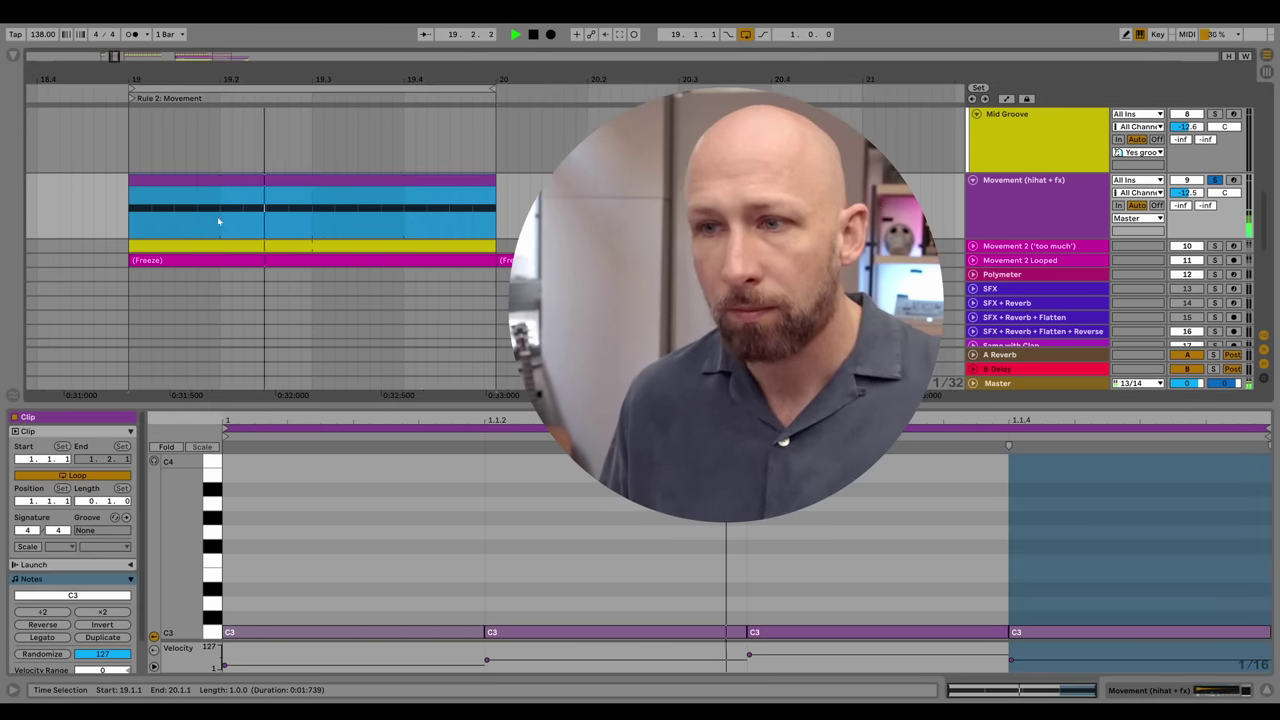
left_click(1043, 206)
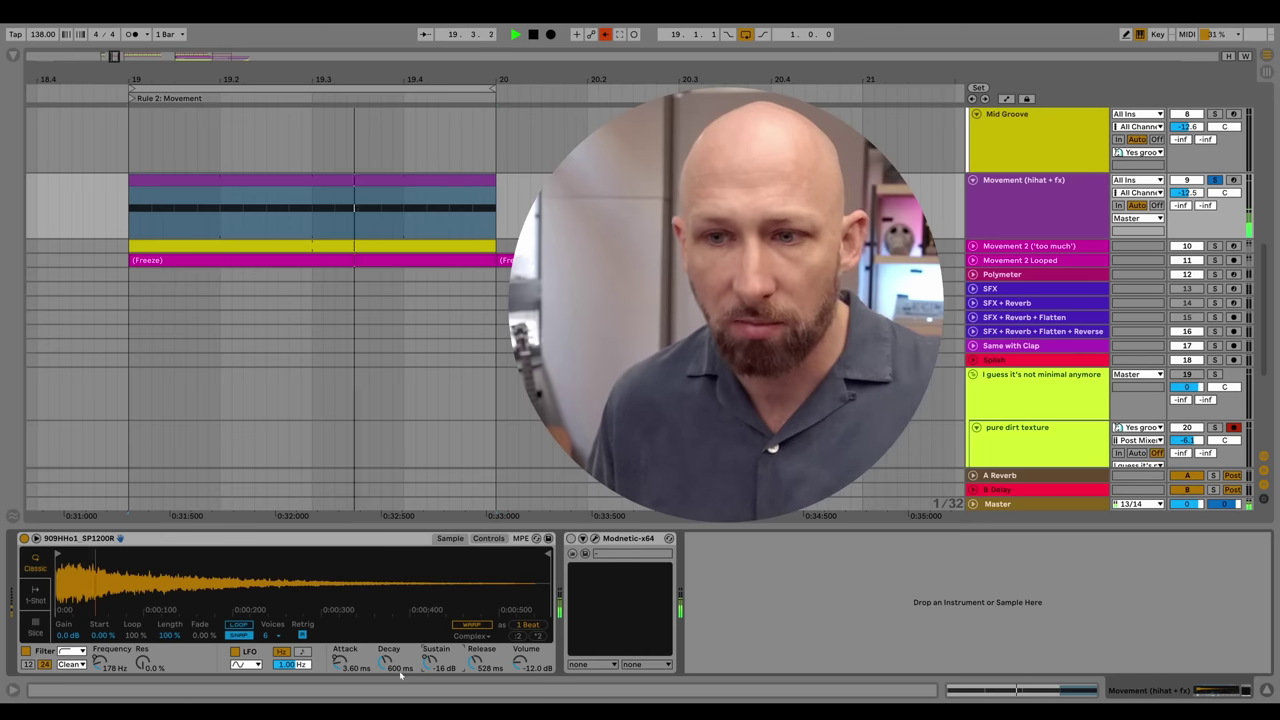
left_click(605, 34)
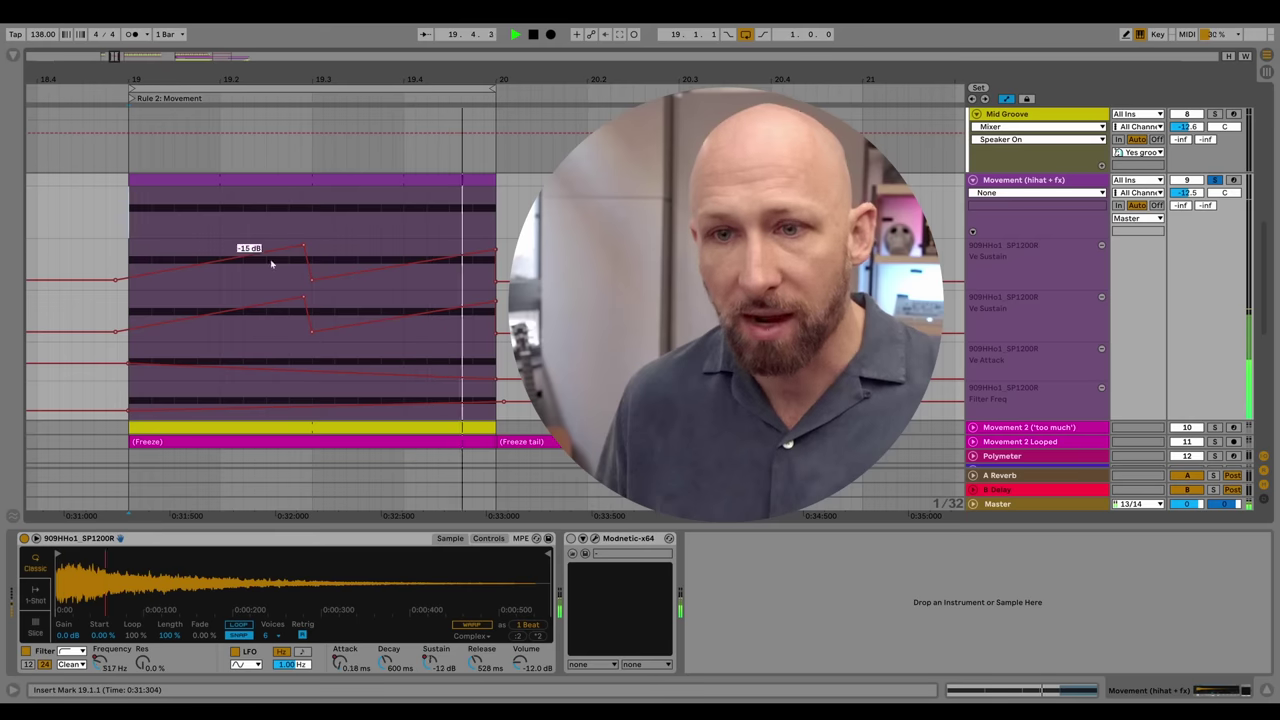
- Bring up the Modnetic flanger plug-in window, then close it to return to the Movement section
left_click(594, 538)
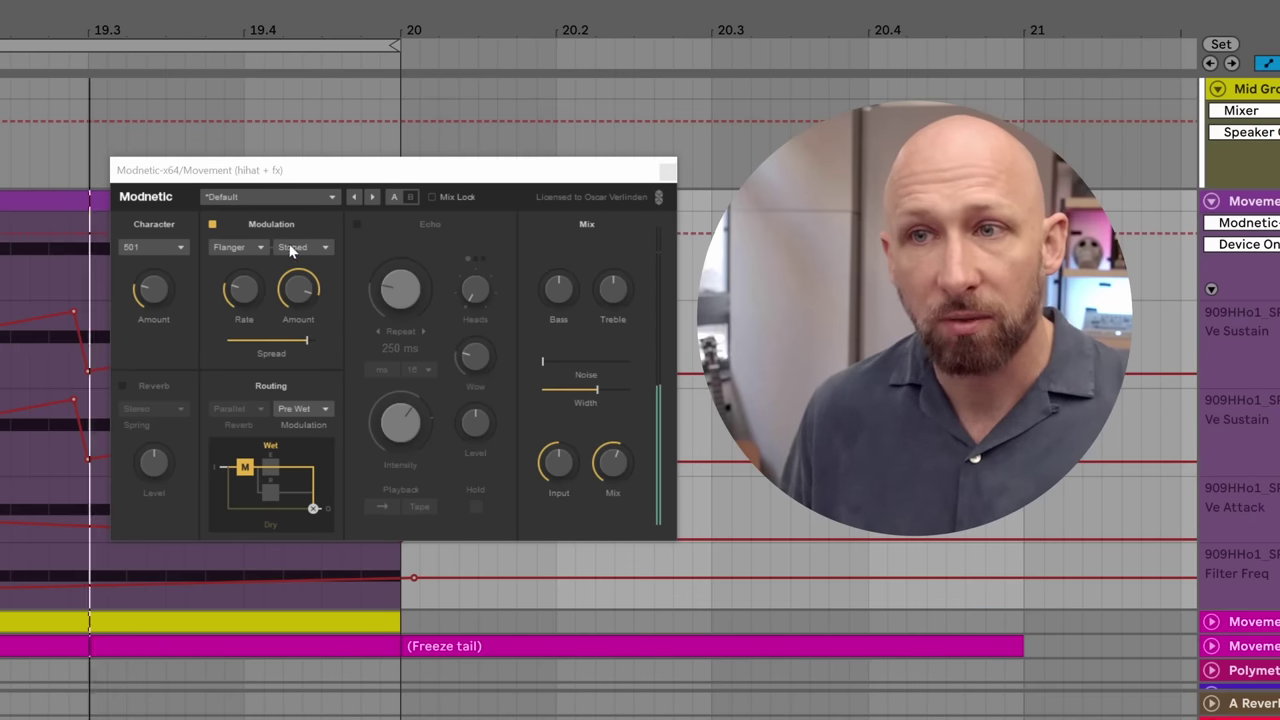
mouse_move(323, 290)
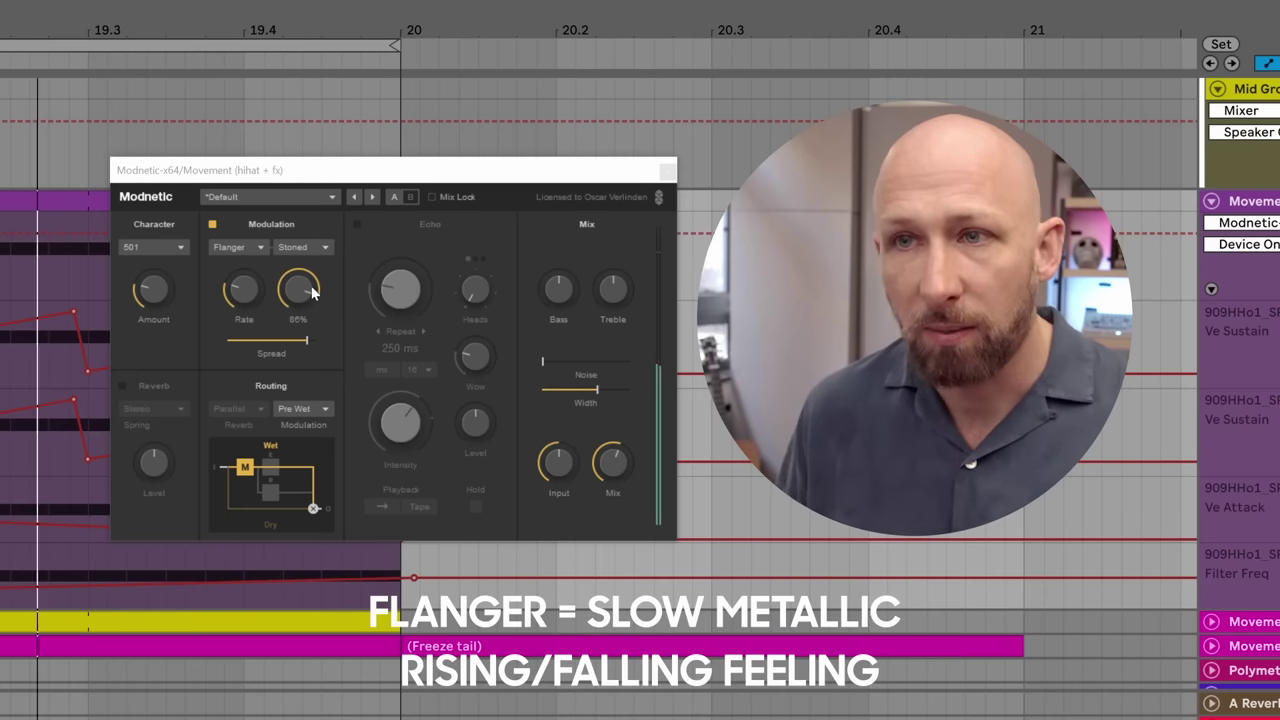
left_click(545, 177)
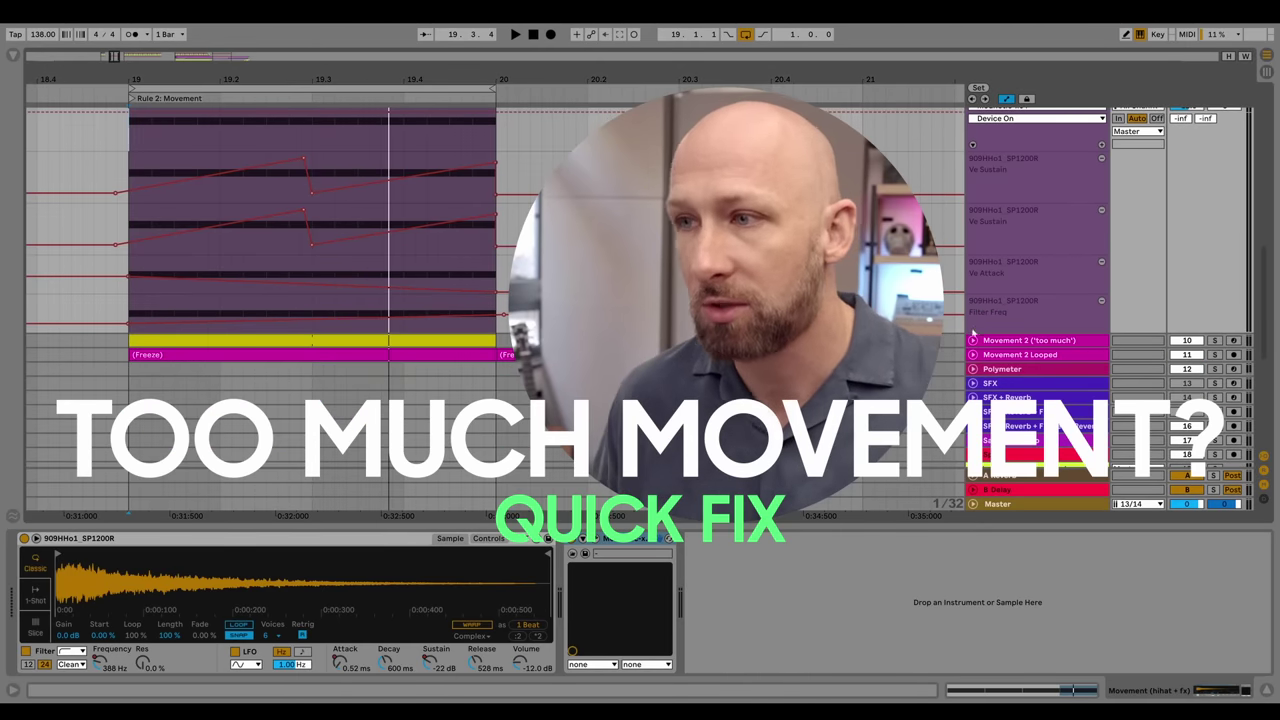
- Unfold Movement 2 ('too much'), hide automation and play its clap through Echo at 63% modulation
left_click(972, 340)
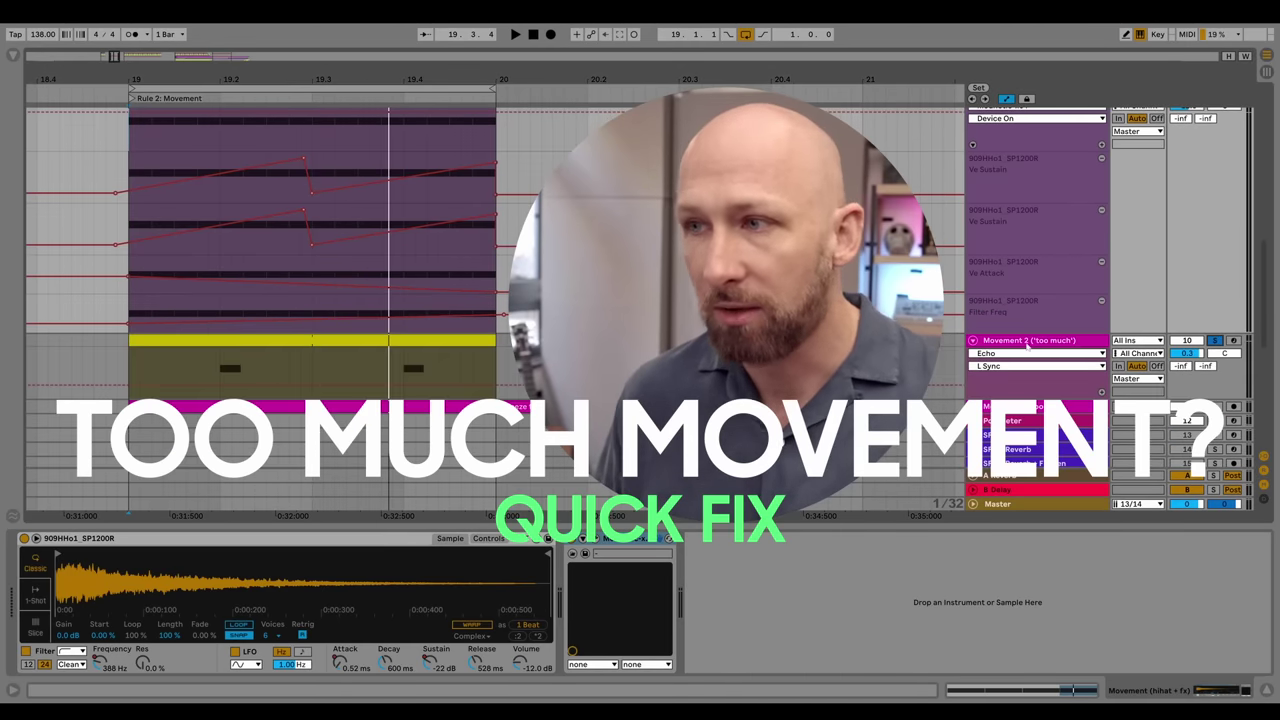
key("a")
left_click(259, 353)
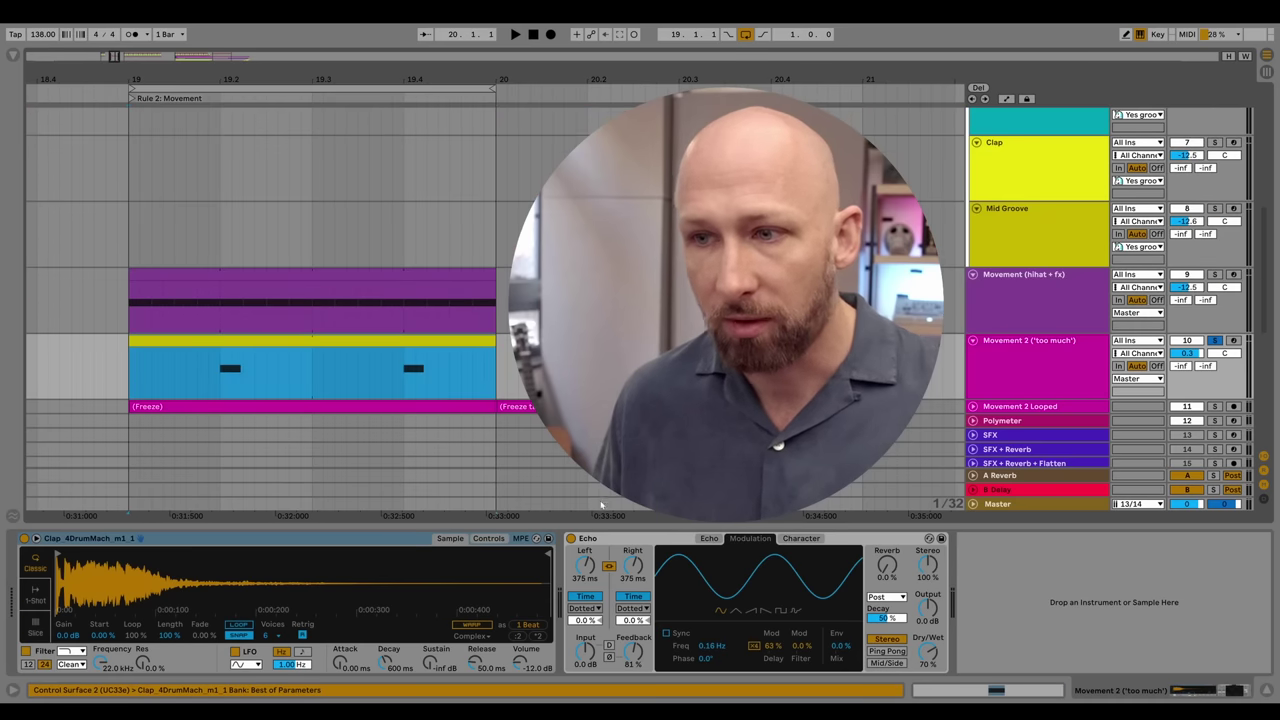
key("space")
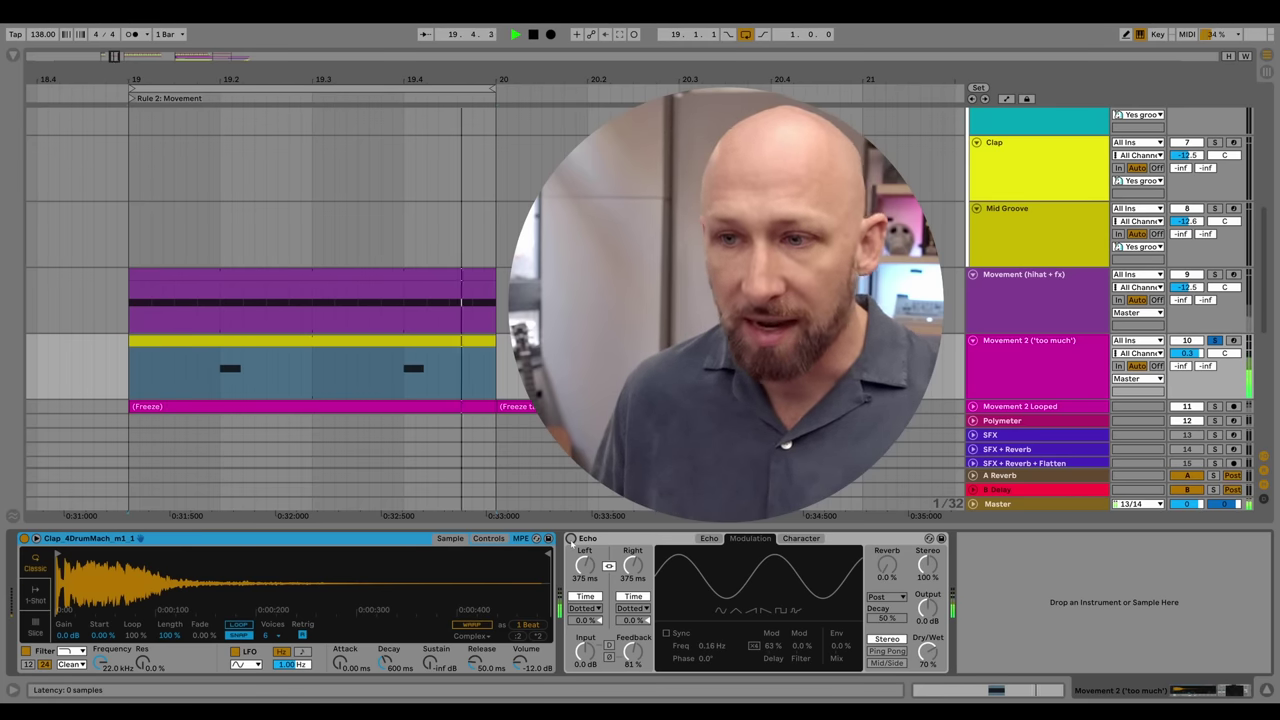
left_click(604, 556)
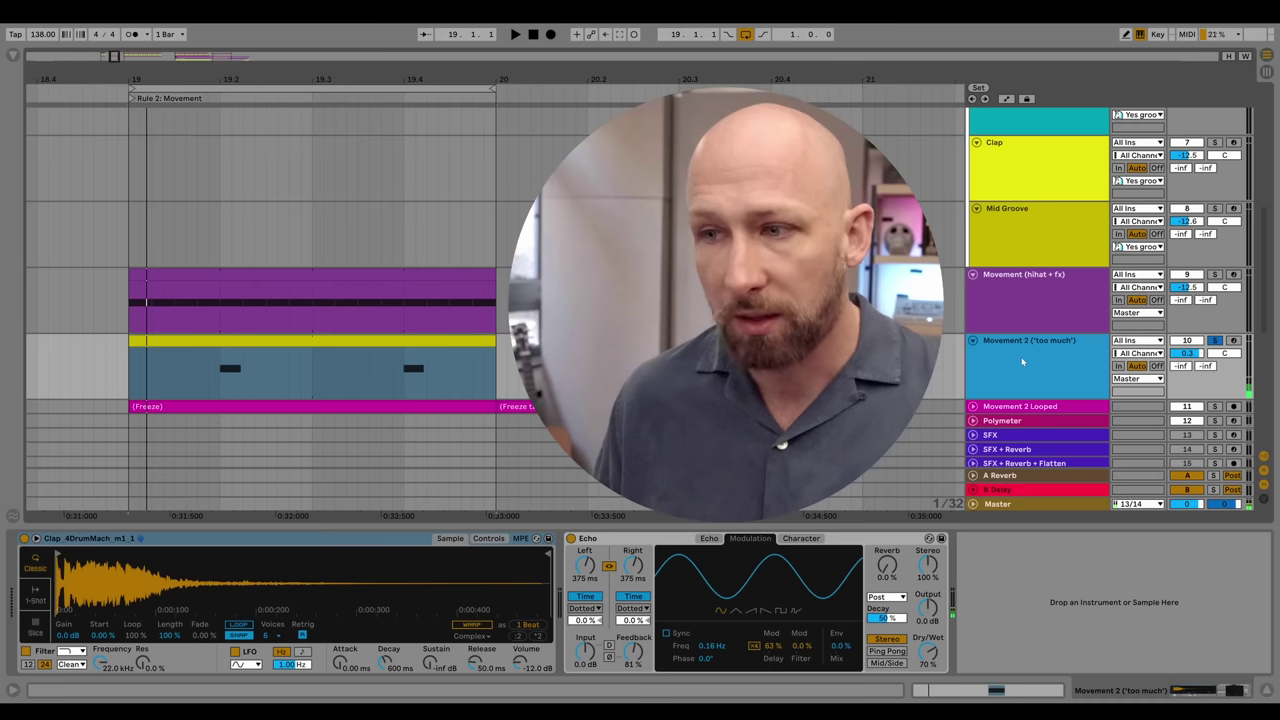
right_click(1025, 360)
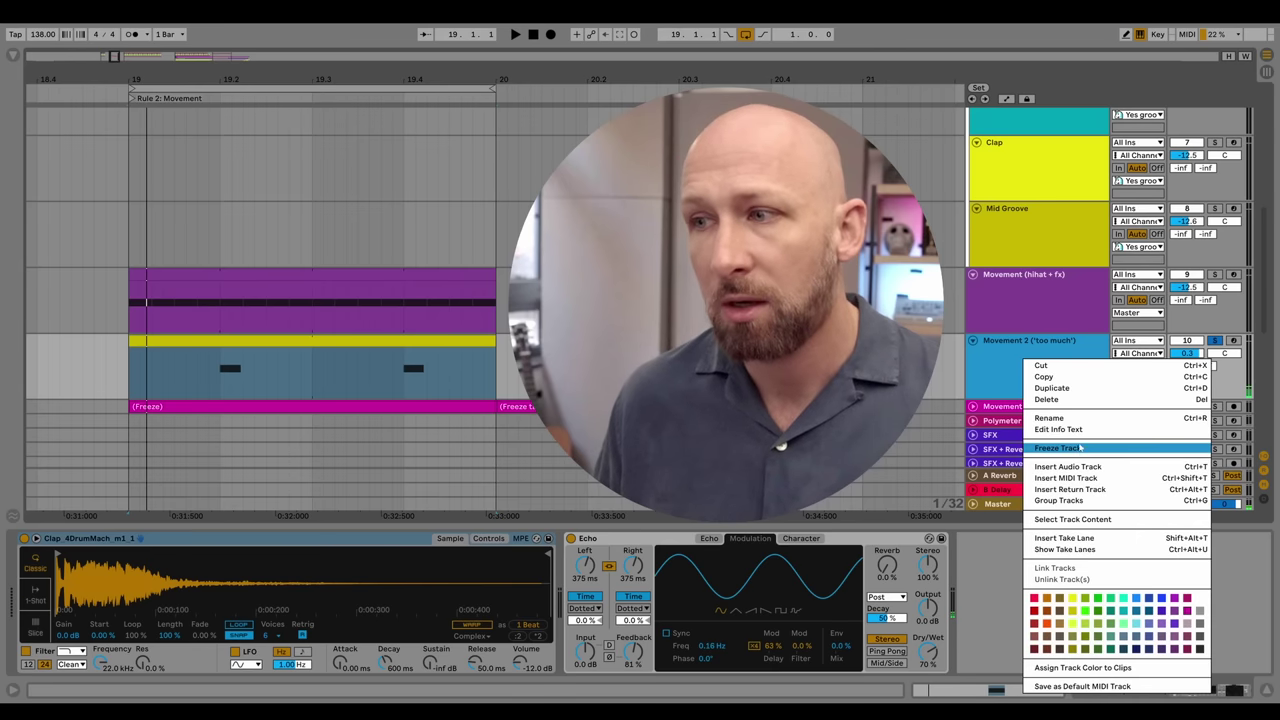
- Freeze the Movement 2 ('too much') track into Freeze and Freeze tail audio clips
left_click(1038, 356)
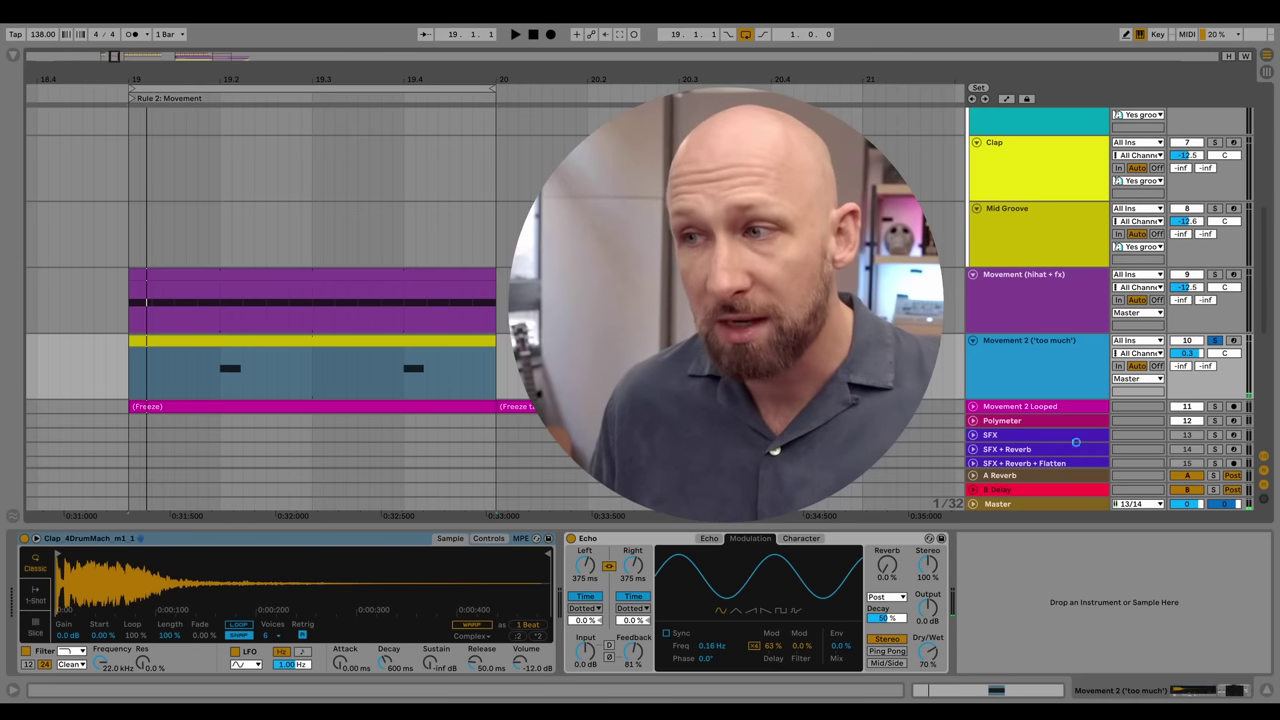
right_click(1038, 357)
left_click(559, 397)
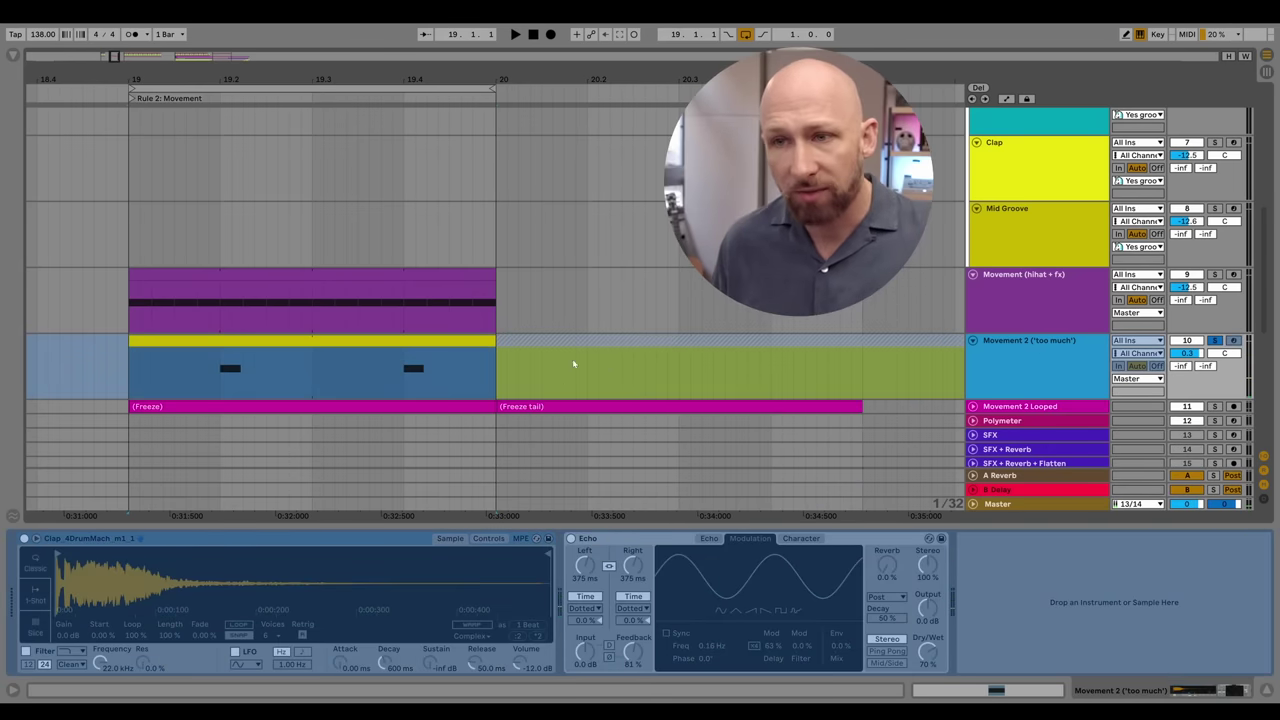
- Mark position 20.2.4 in the frozen audio and unfold the Movement 2 Looped track
left_click_drag(771, 372, 693, 399)
left_click(657, 392)
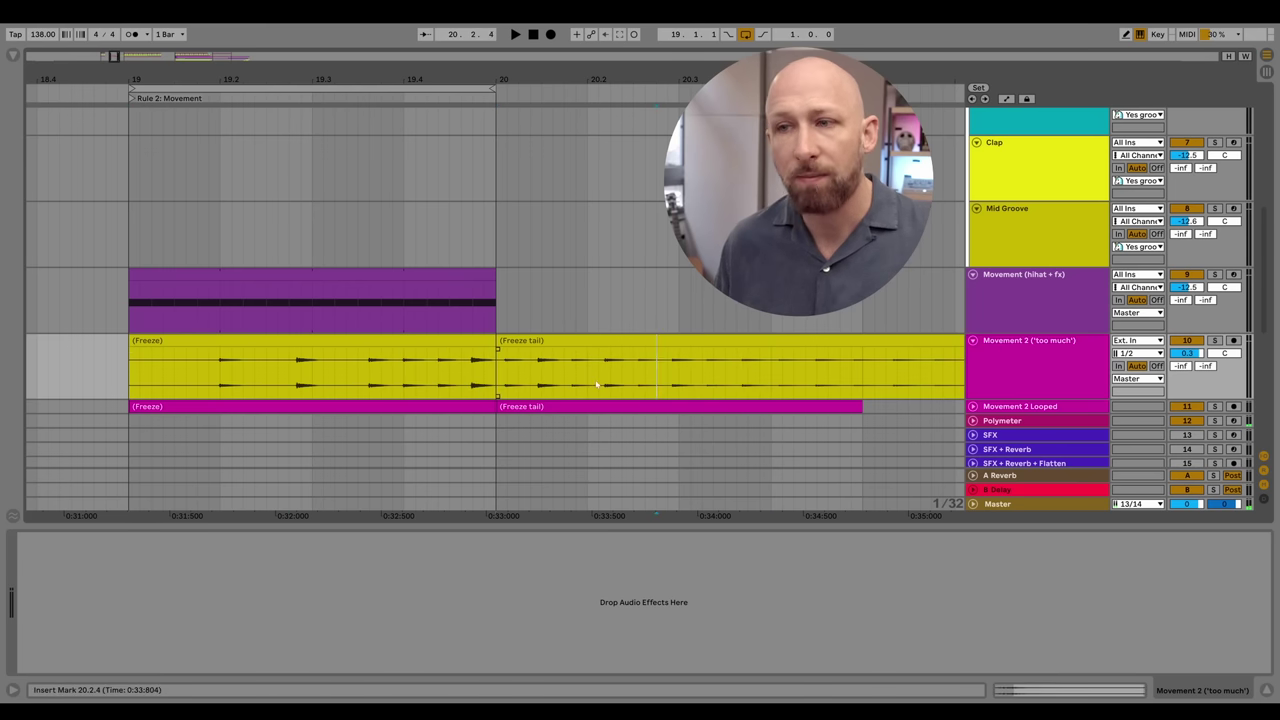
left_click(972, 407)
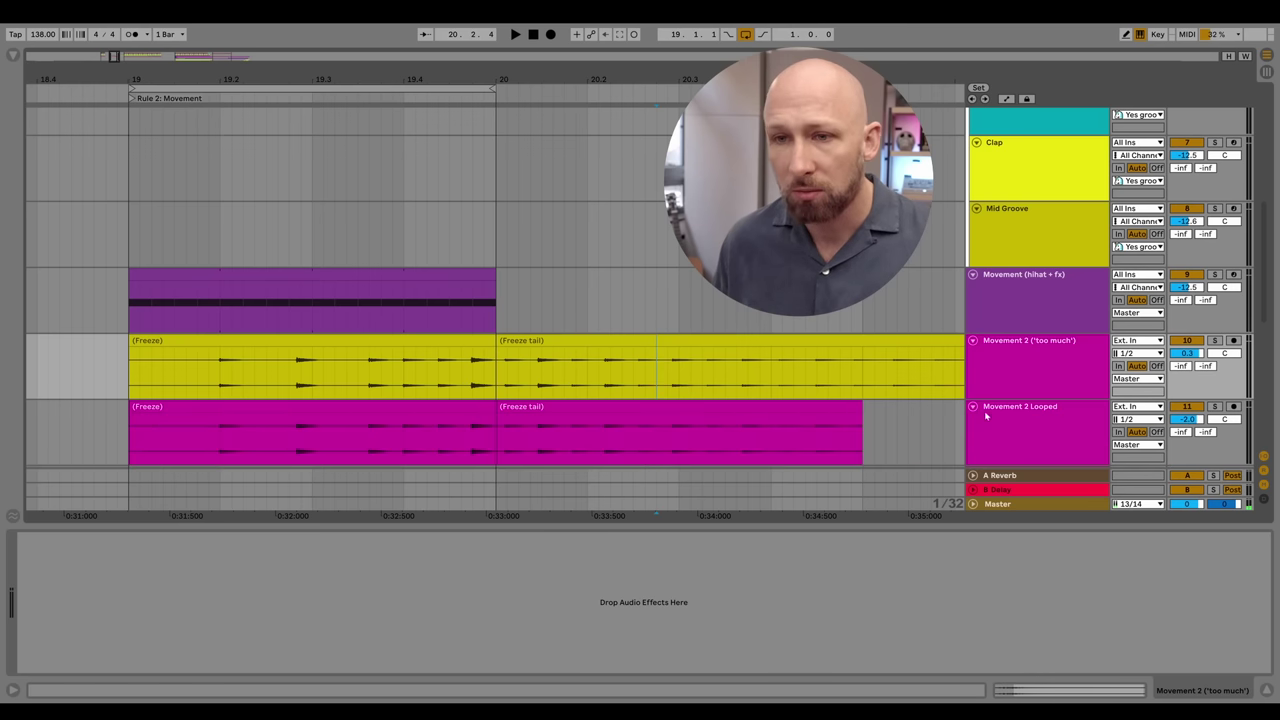
scroll(503, 452, "down", 2)
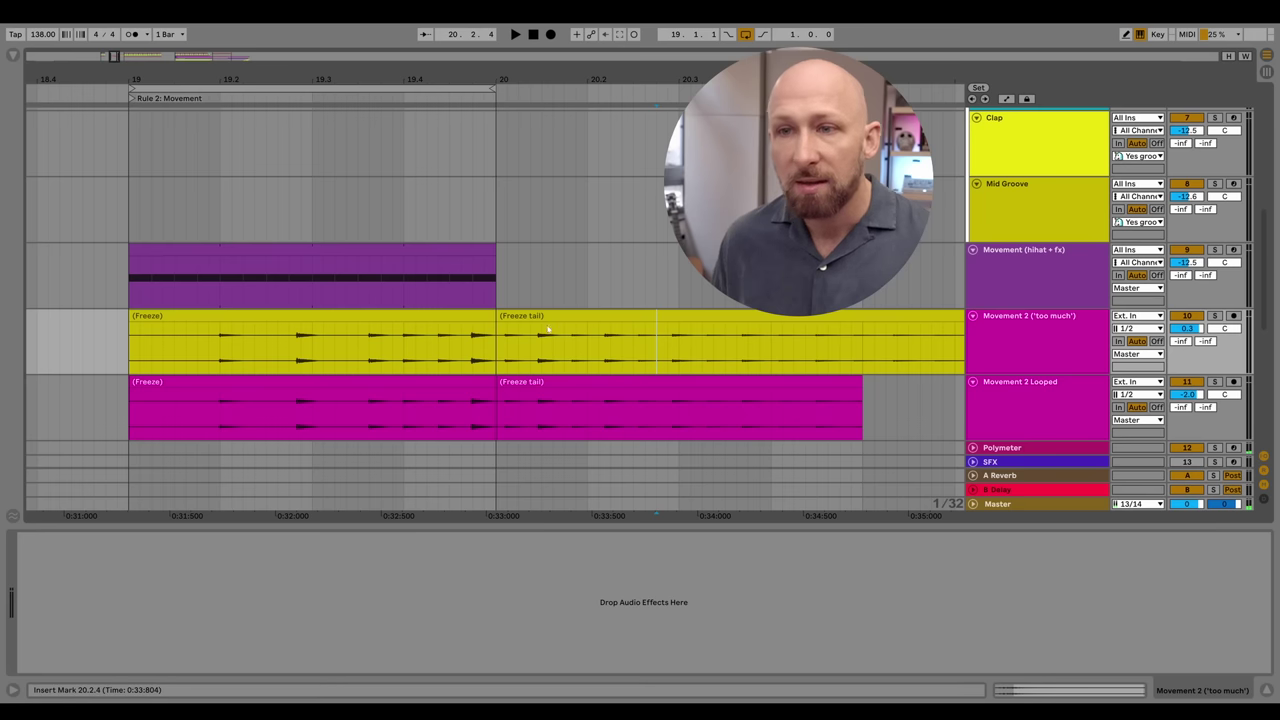
- Loop a short stretch of the Movement 2 Looped freeze clip and solo that track
double_click(424, 381)
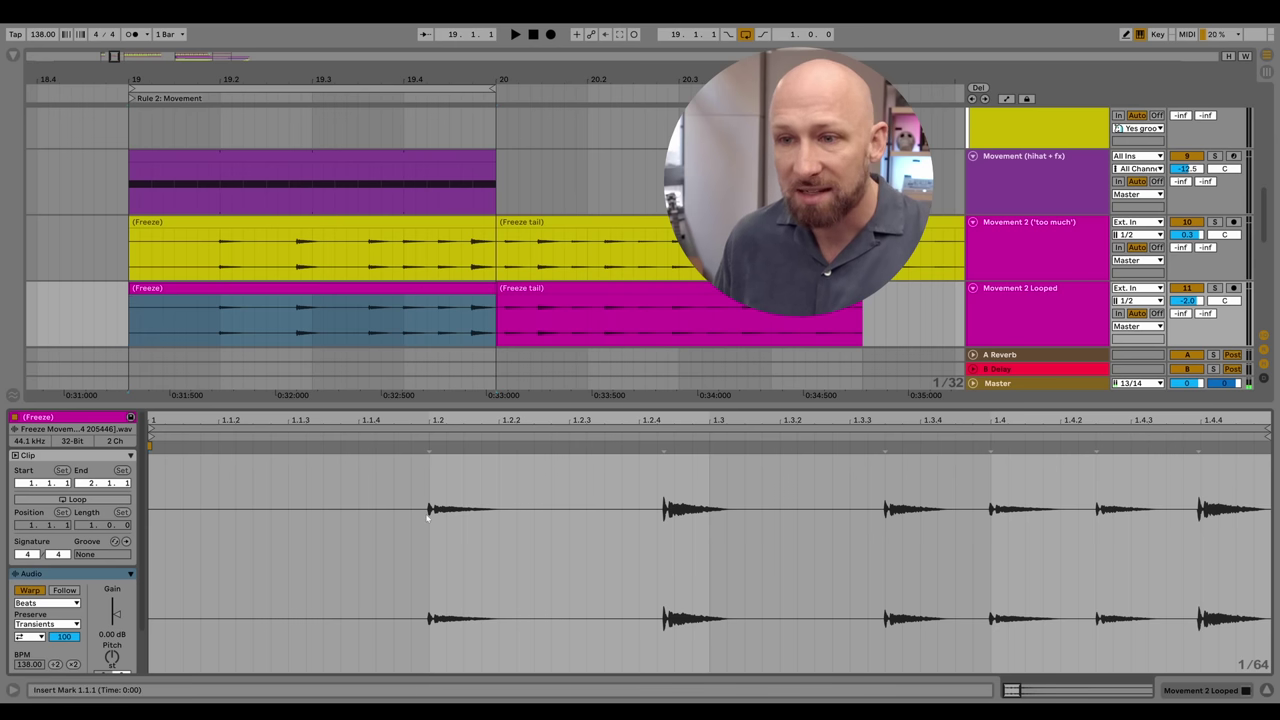
left_click_drag(355, 508, 588, 525)
left_click_drag(1003, 419, 520, 515)
key("ctrl+l")
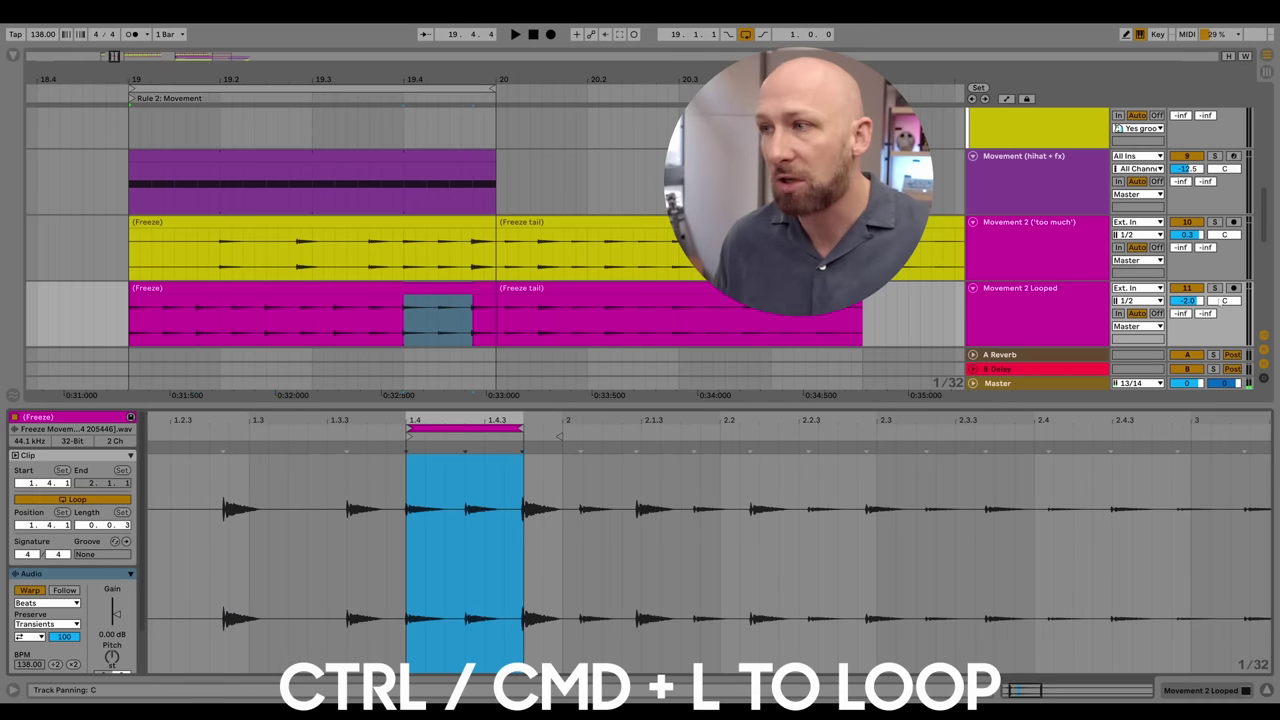
left_click(1214, 287)
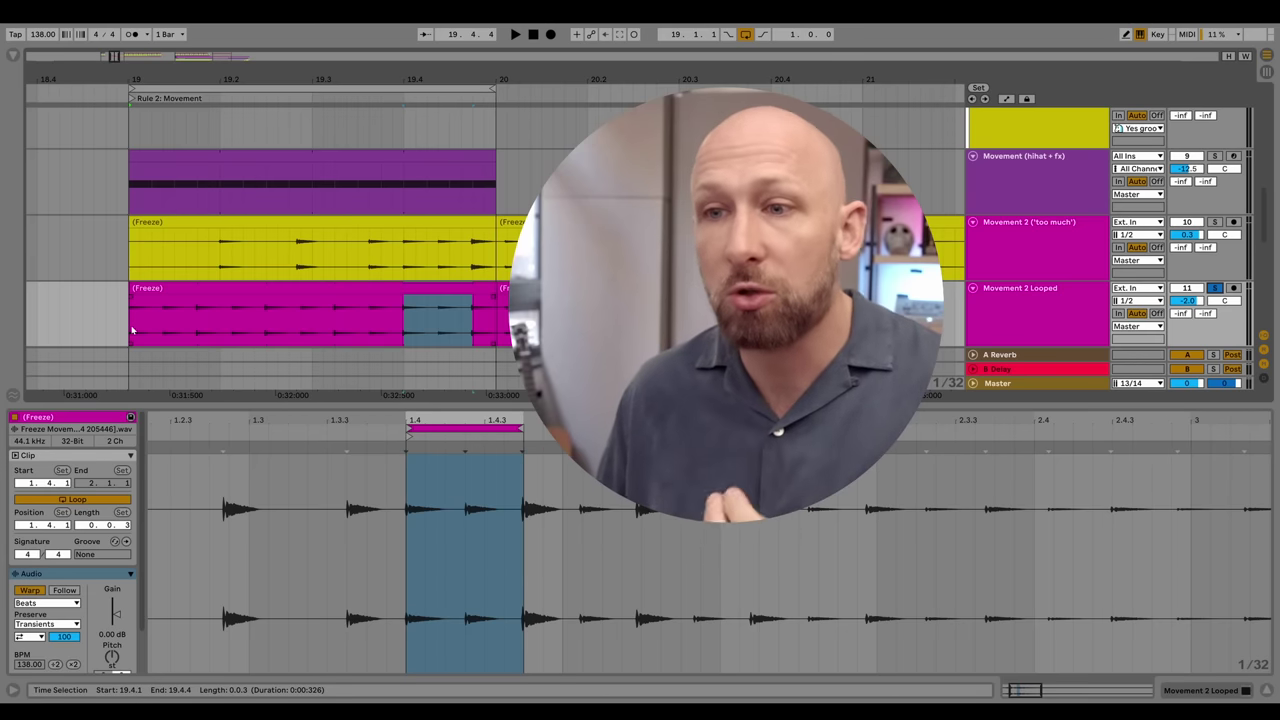
- Start playback at 19.1.1, shrink the loop to one beat and move it to 2.4.3
left_click(131, 330)
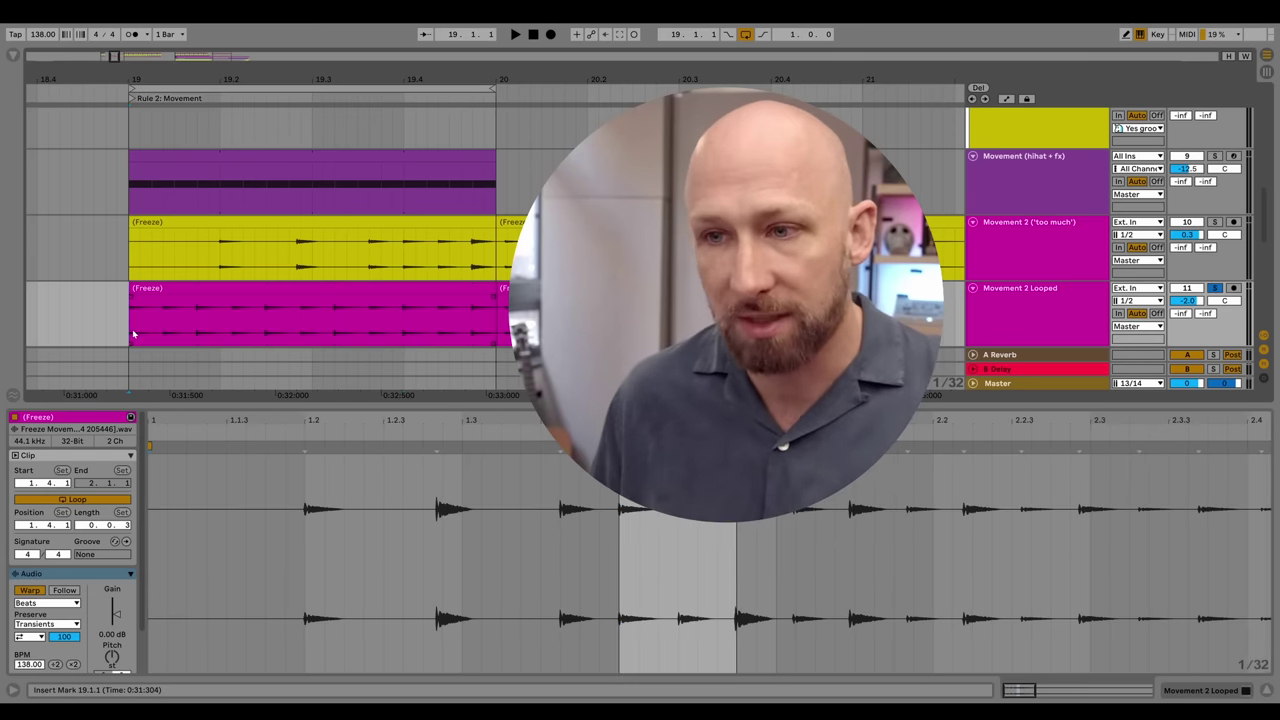
left_click_drag(456, 428, 496, 427)
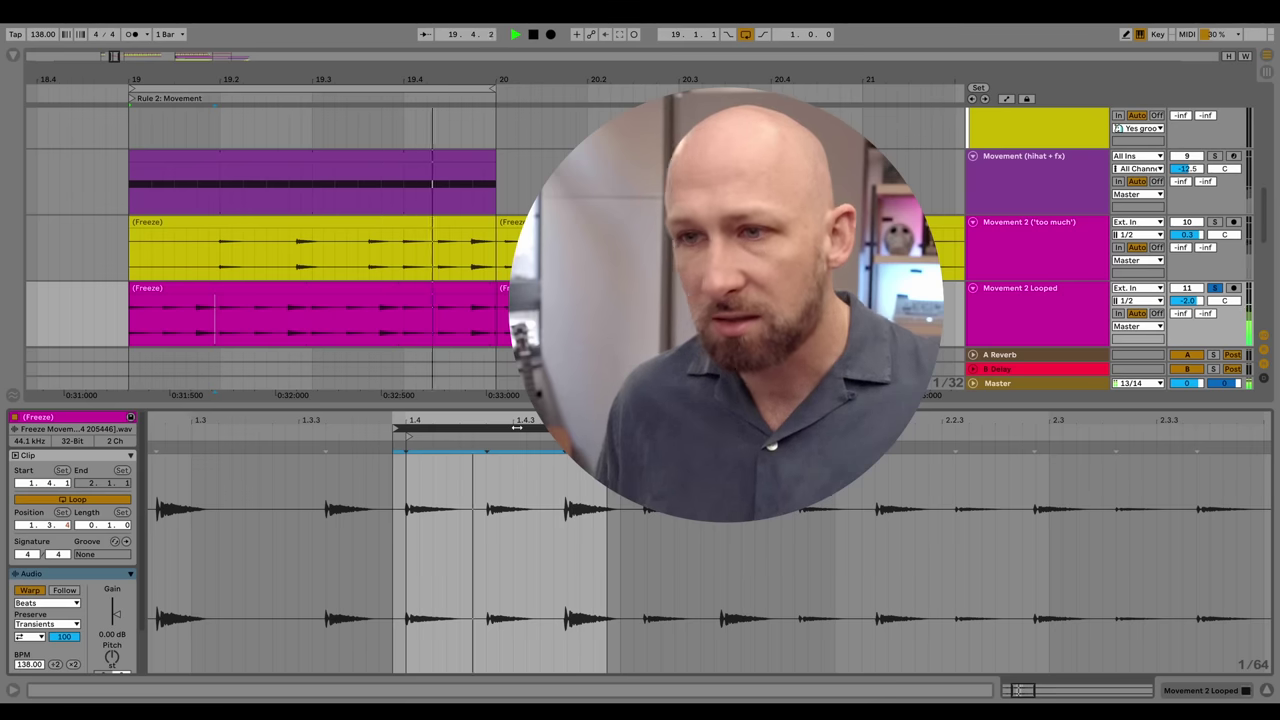
left_click_drag(516, 427, 748, 427)
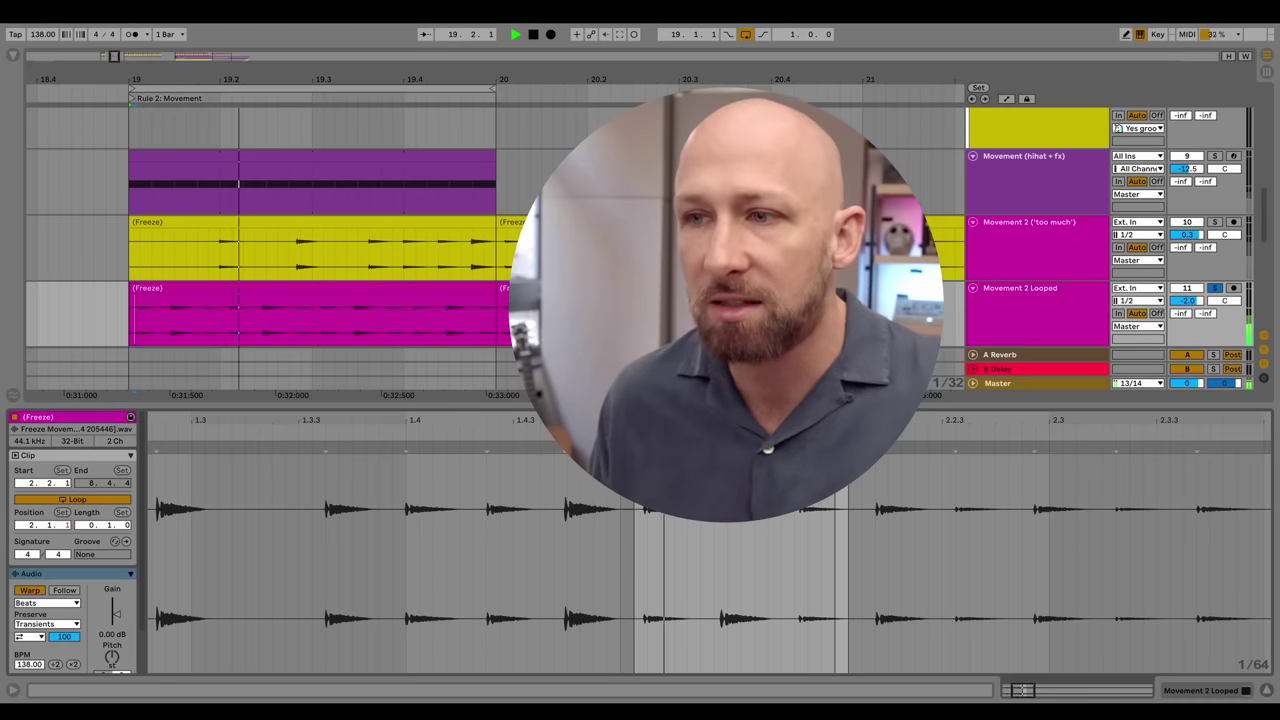
left_click_drag(741, 427, 841, 429)
scroll(500, 250, "down", 2)
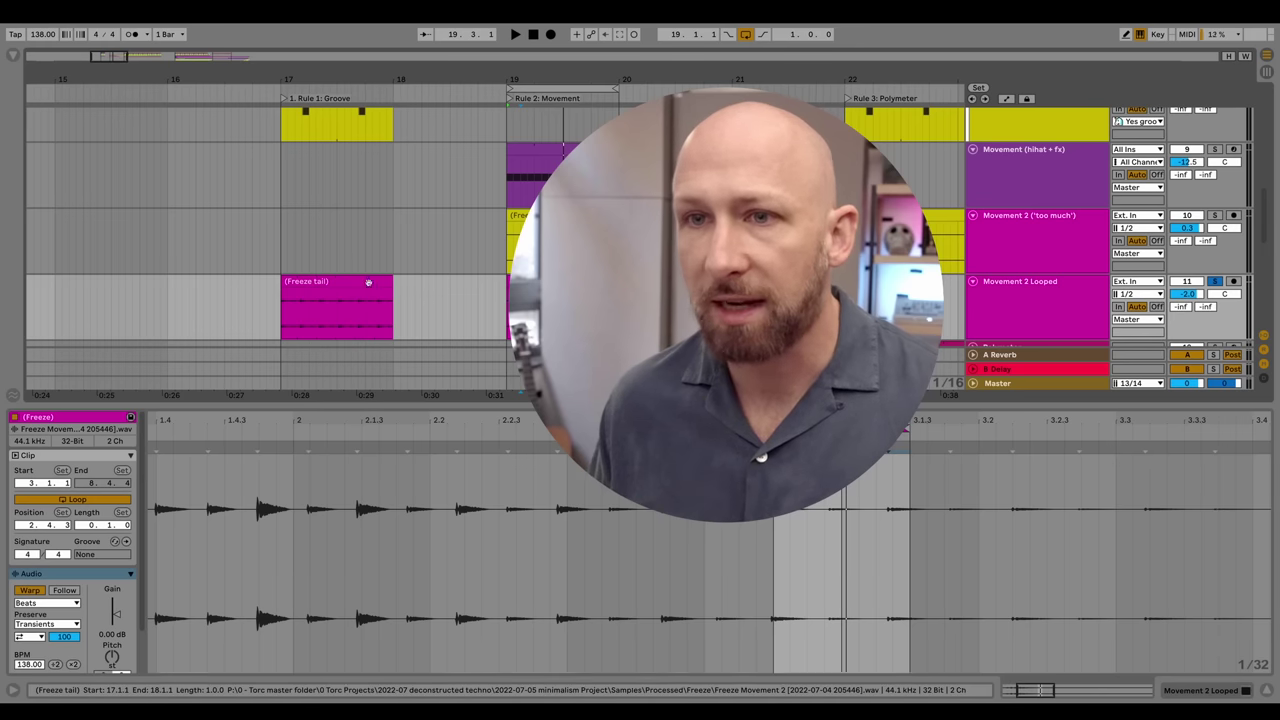
- Play the Freeze tail clip from bar 17 to 17.4.4 with Movement 2 Looped soloed, then stop
left_click(317, 302)
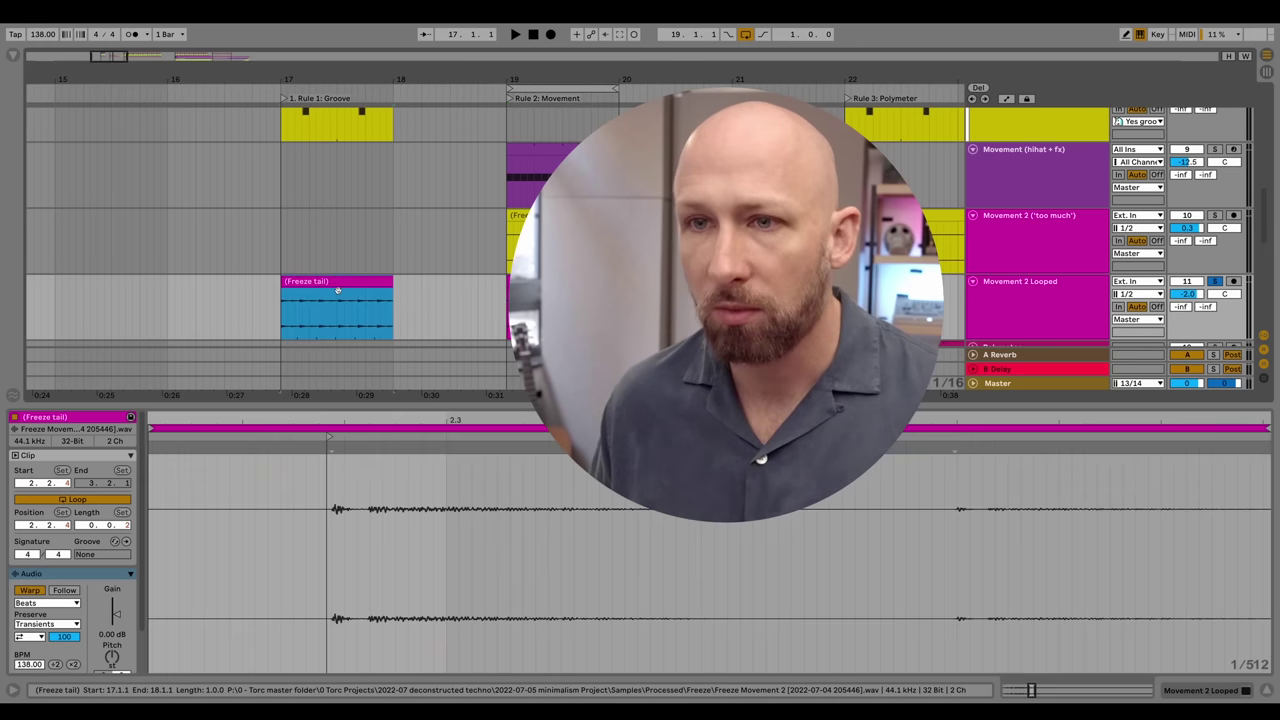
left_click_drag(282, 312, 393, 312)
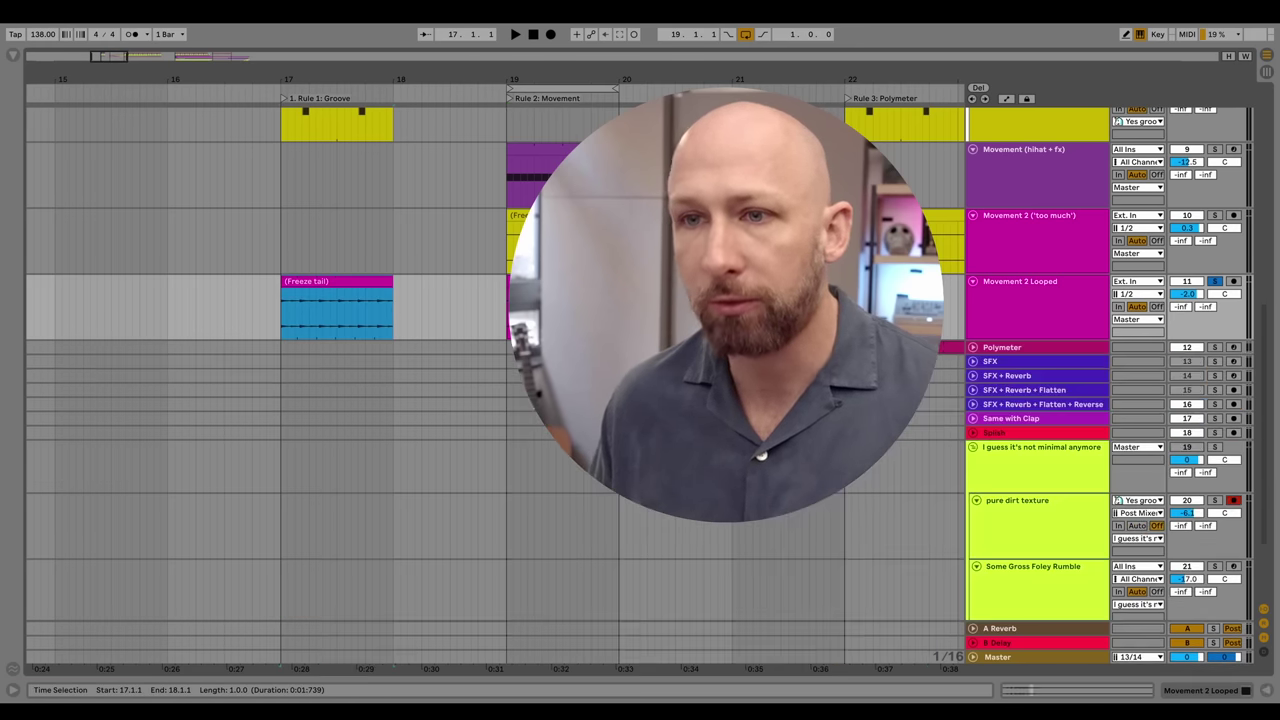
key("space")
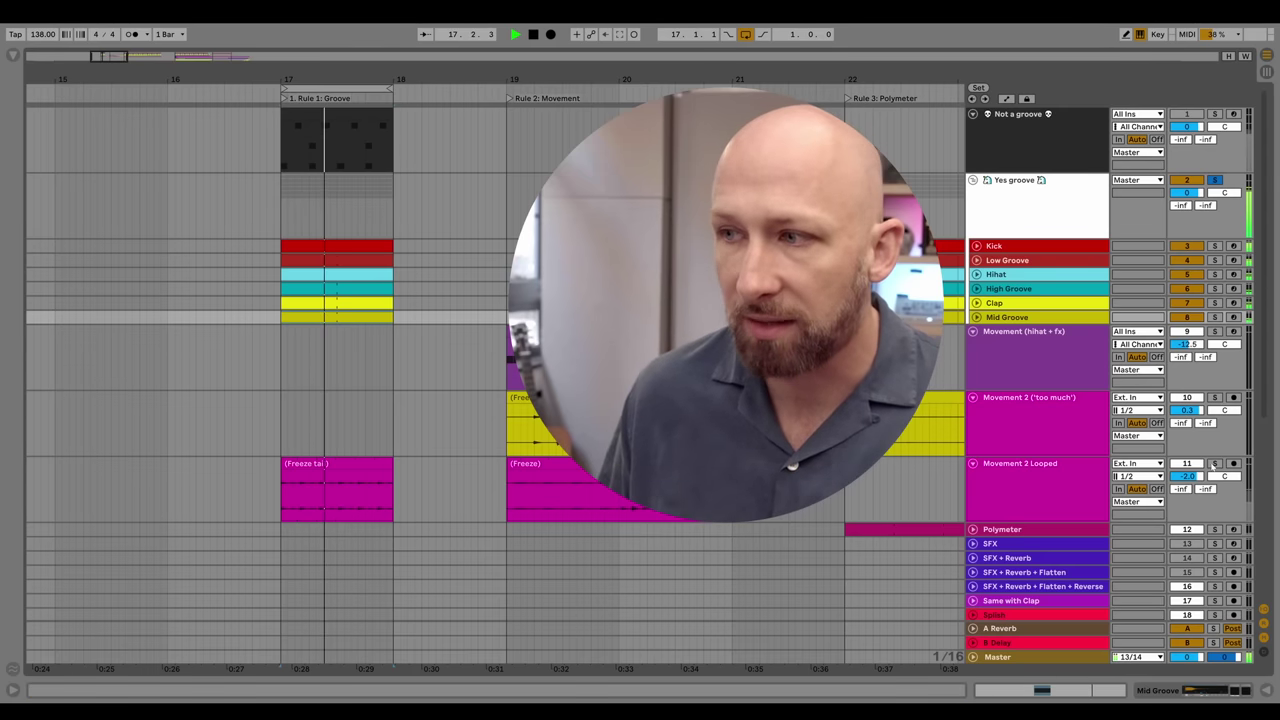
left_click(1214, 463)
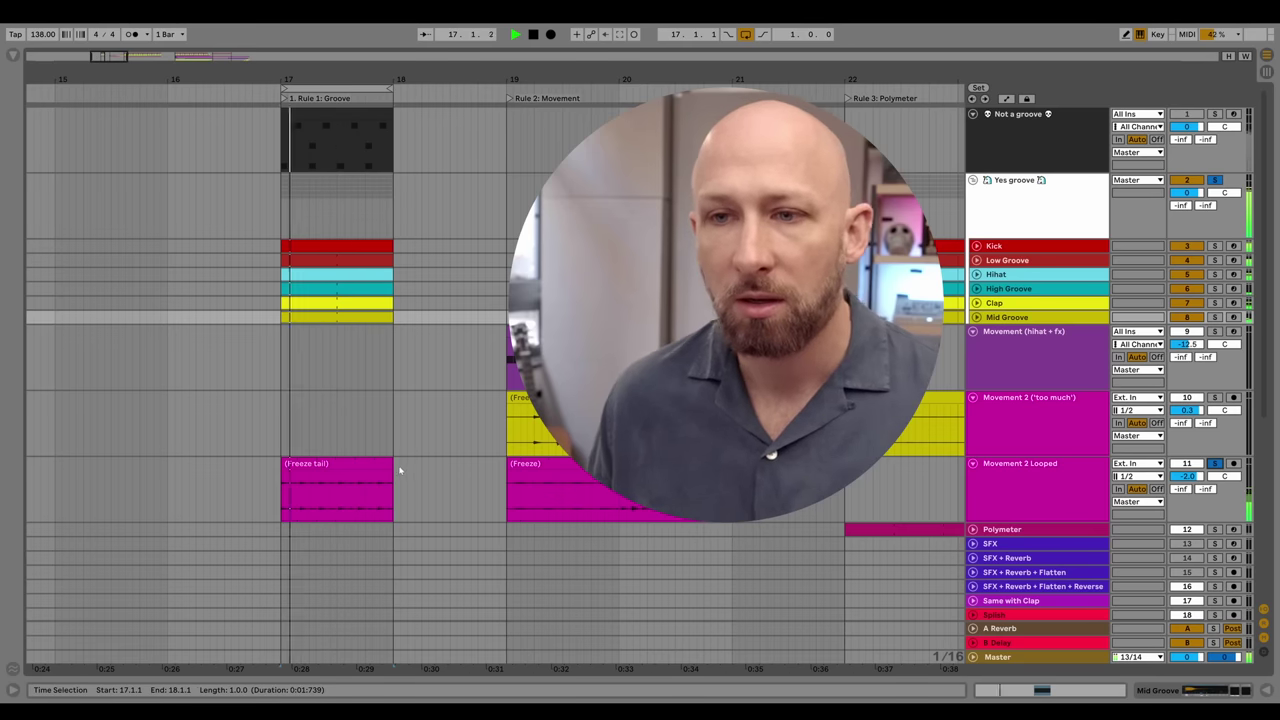
key("space")
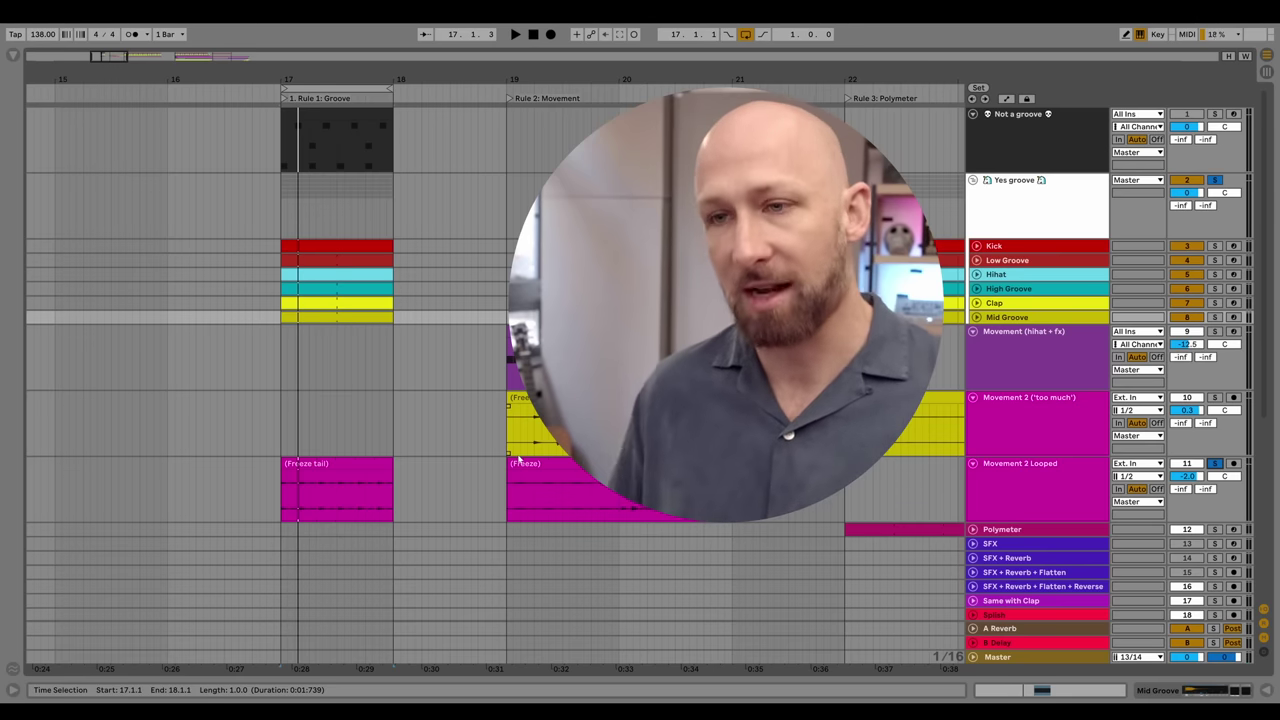
scroll(544, 440, "down", 5)
scroll(544, 440, "right", 2)
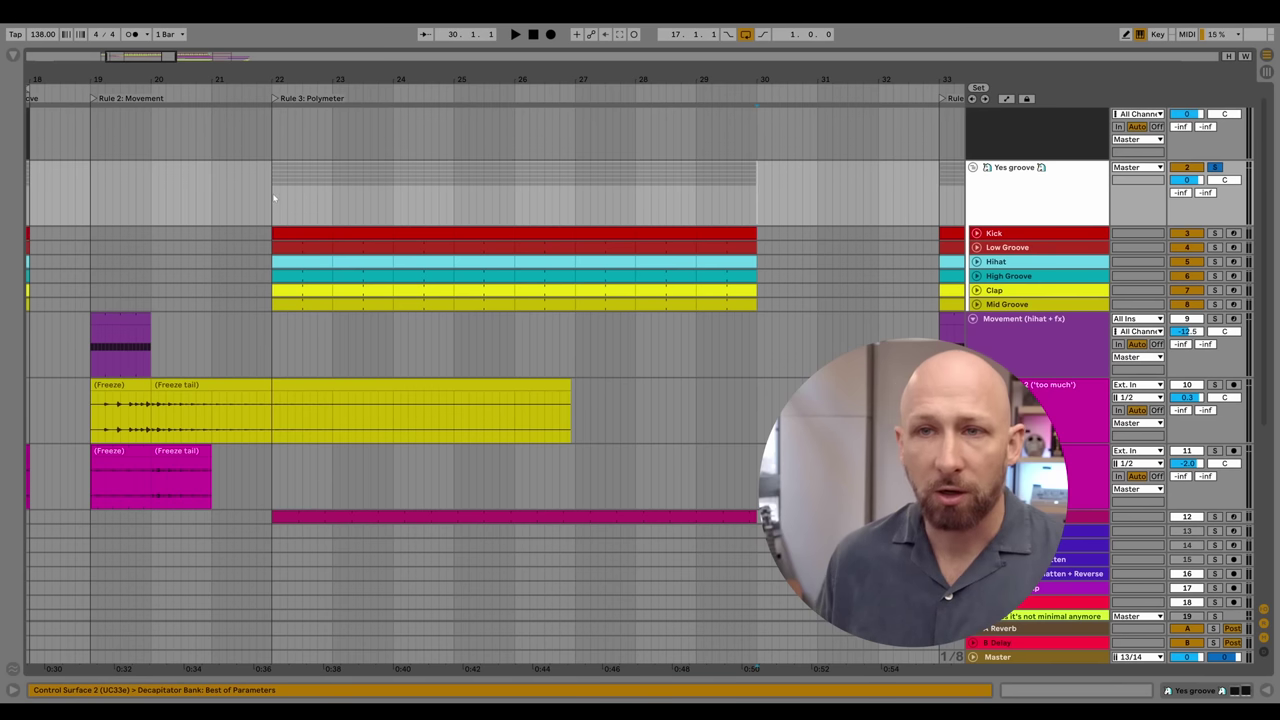
- Set the play start at bar 22 and play back the Polymeter section
left_click_drag(272, 196, 760, 192)
left_click_drag(274, 194, 334, 303)
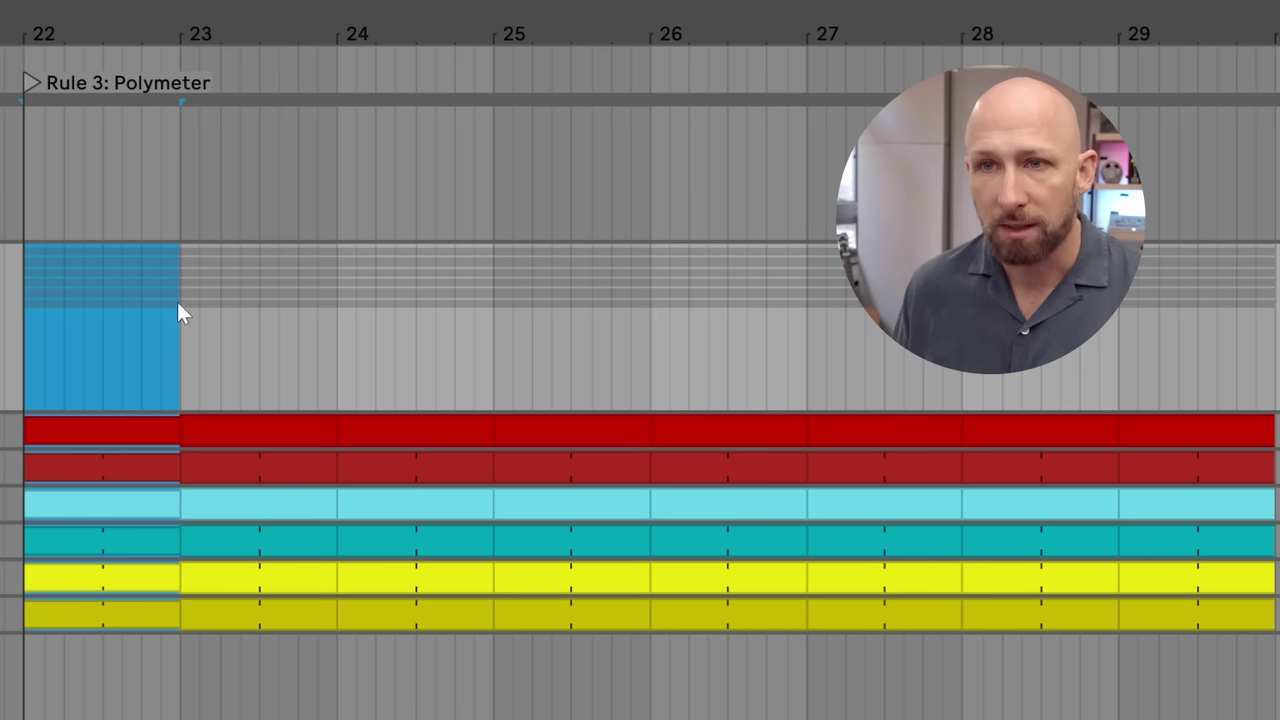
left_click(333, 190)
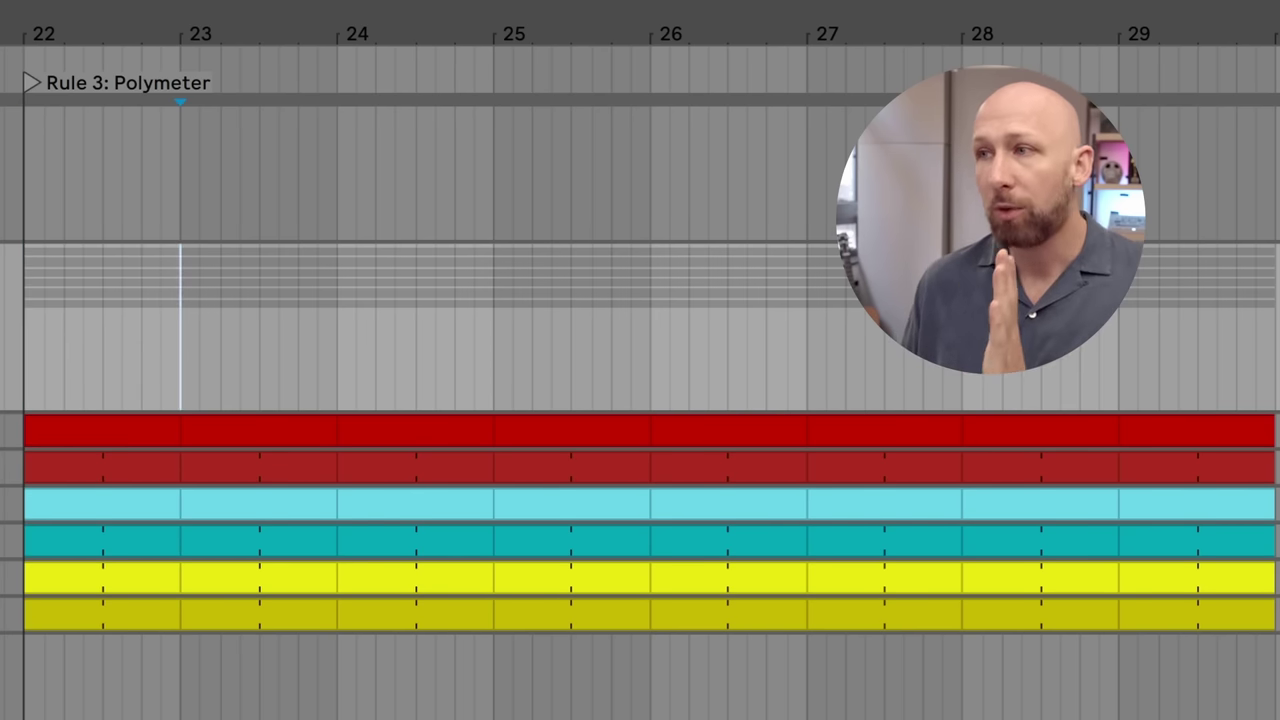
left_click(21, 289)
key("space")
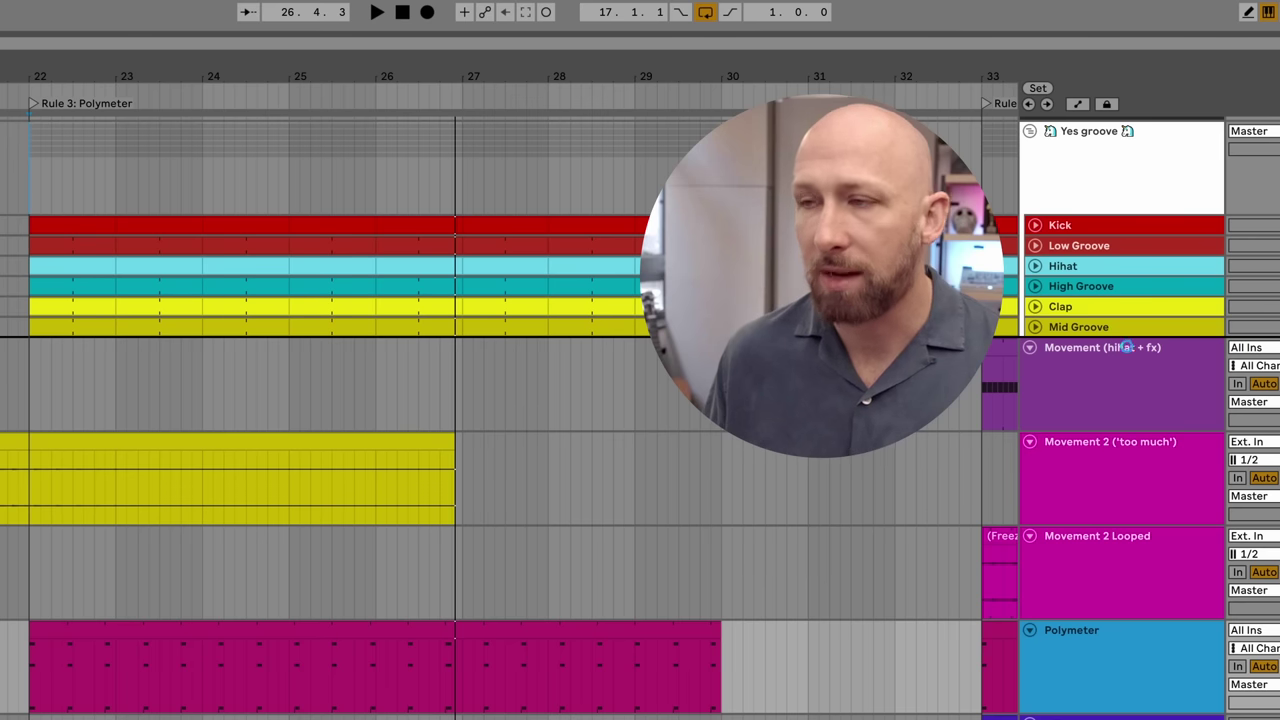
- Zoom the arrangement to fill the view with the Polymeter clip, then pan toward later bars
left_click_drag(1127, 347, 1134, 354)
scroll(1115, 412, "up", 2)
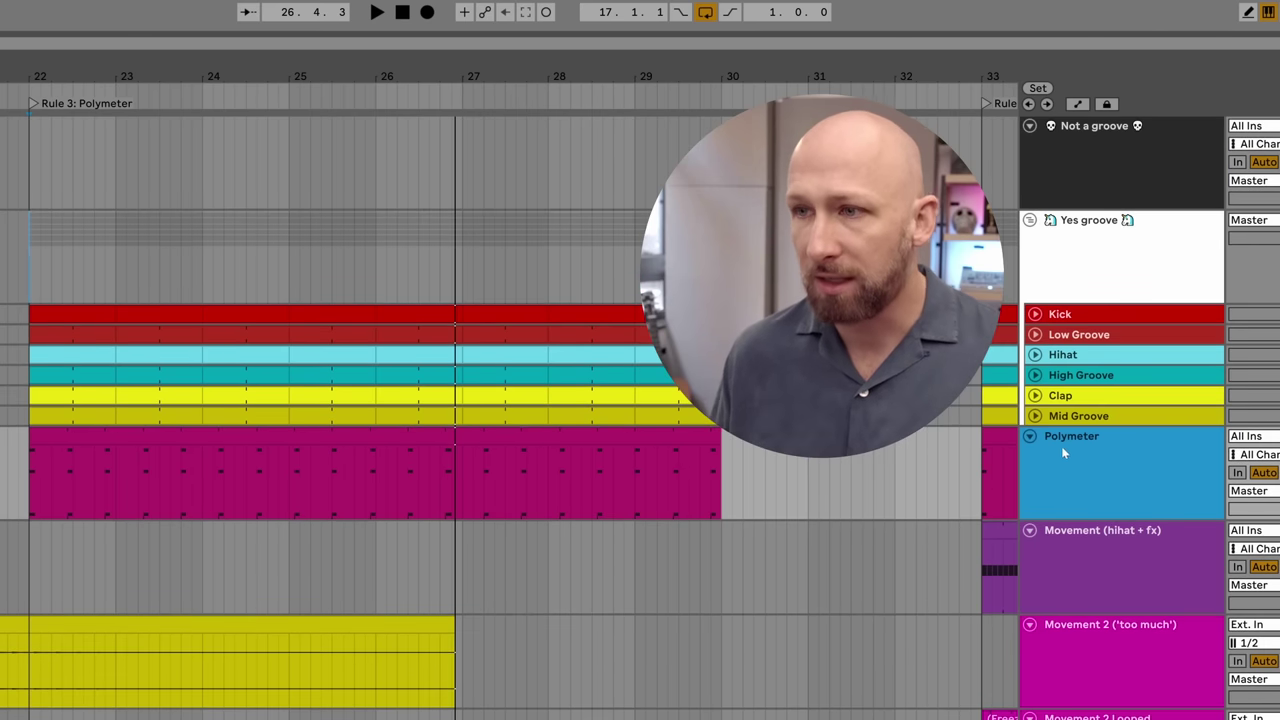
left_click(103, 436)
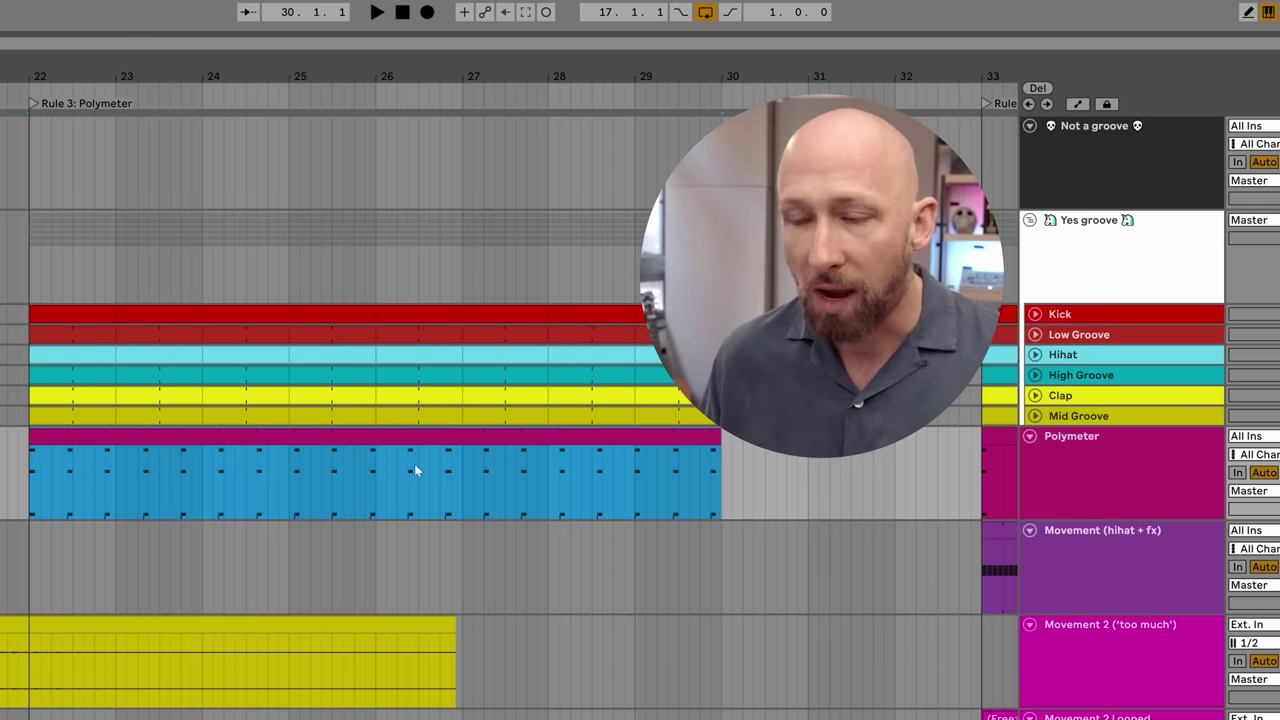
key("z")
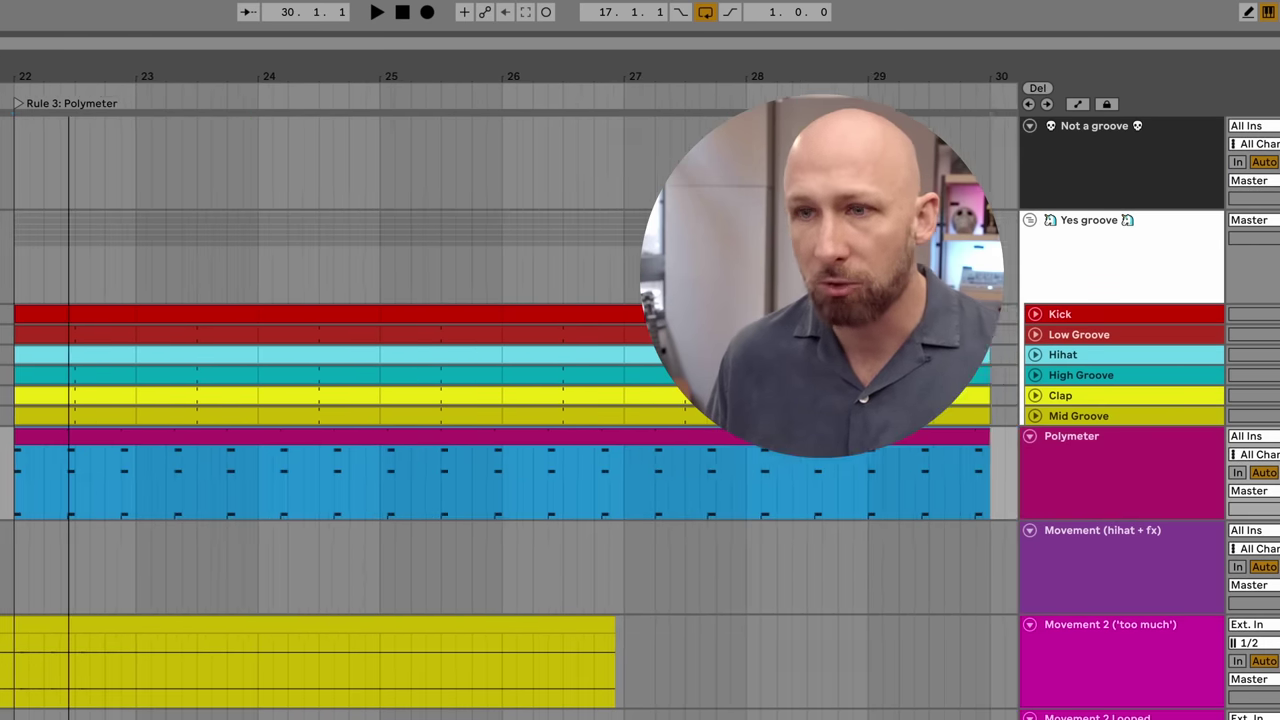
scroll(510, 420, "up", 3)
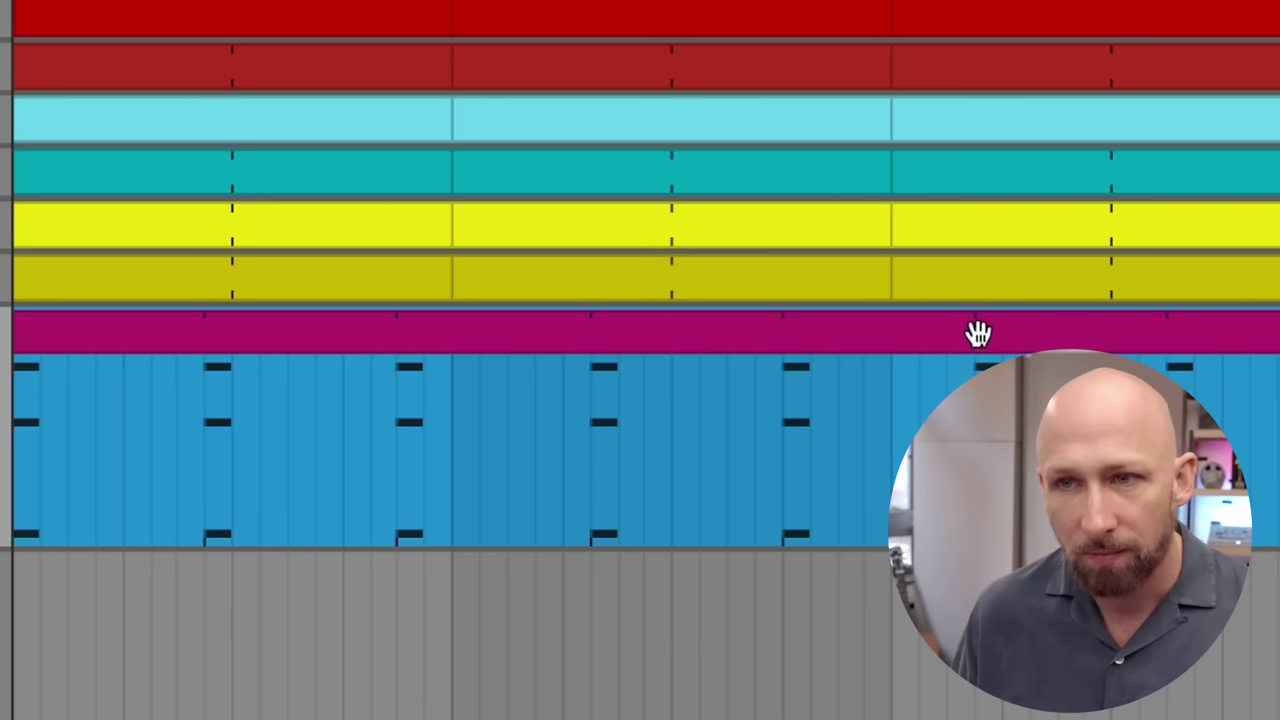
left_click_drag(1100, 5, 594, 154)
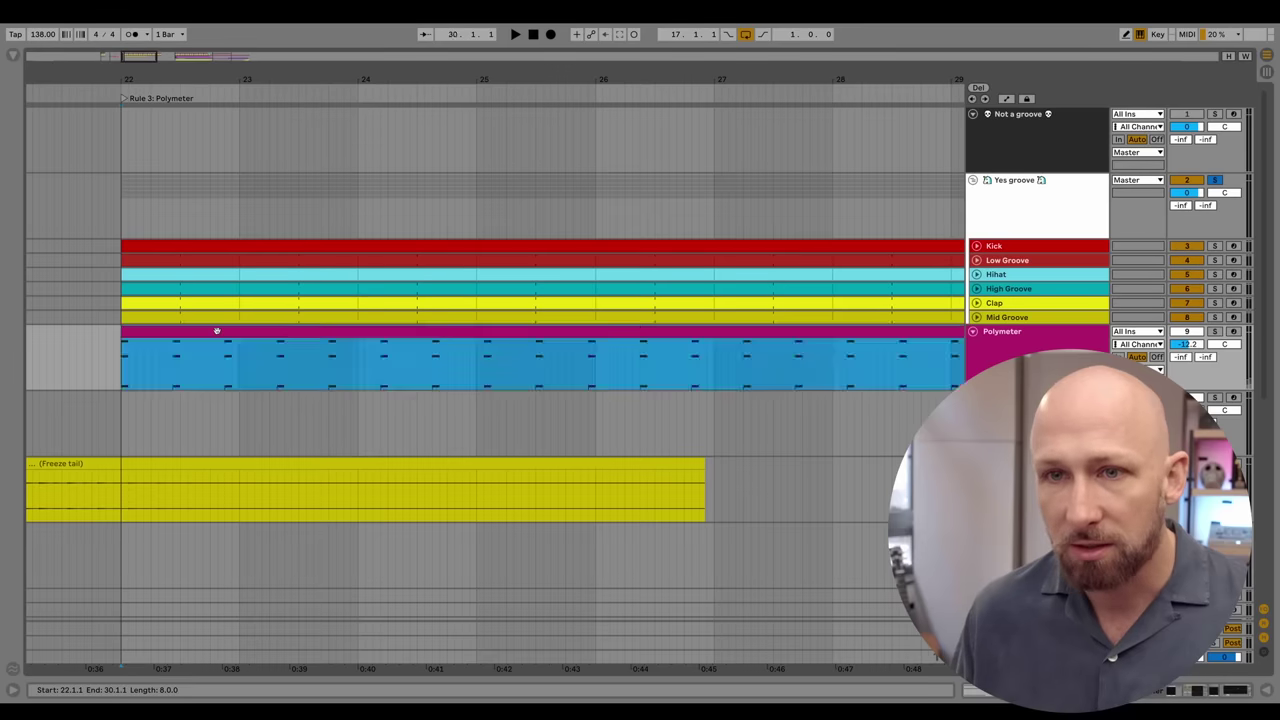
- View the Polymeter clip's notes in the editor, then close the editor to see more tracks
double_click(214, 331)
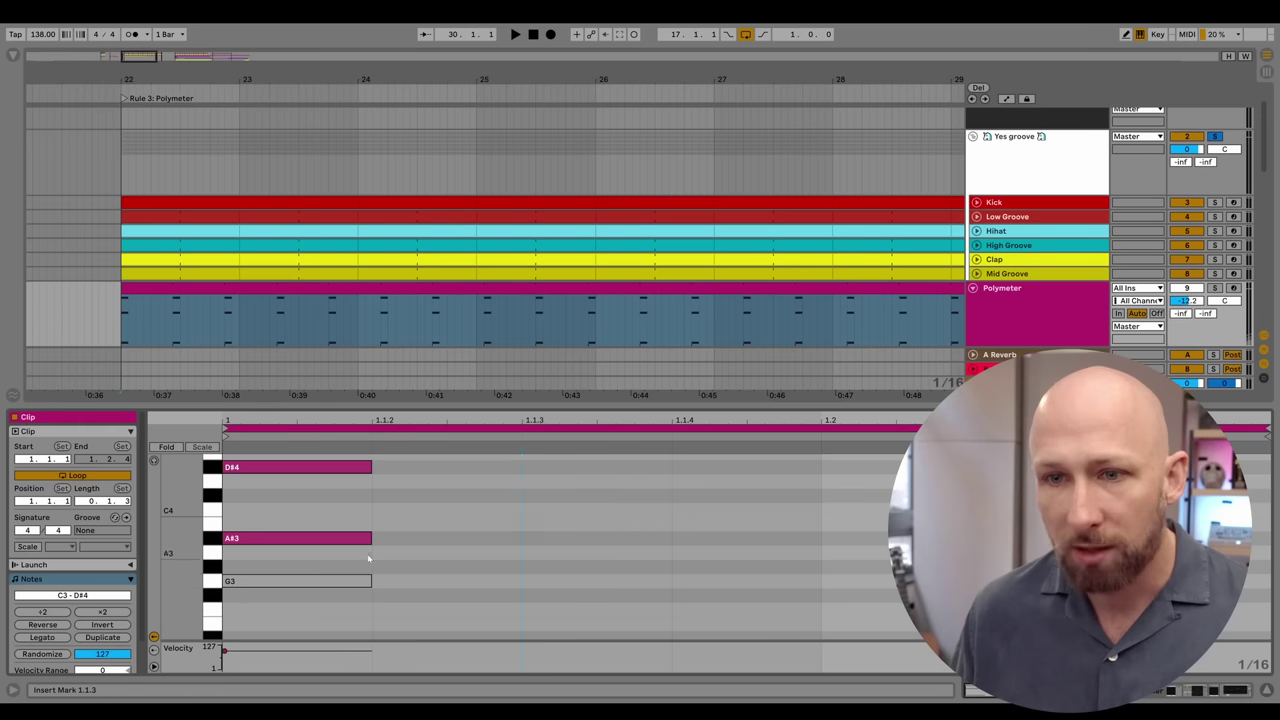
scroll(360, 520, "up", 2)
scroll(330, 520, "down", 4)
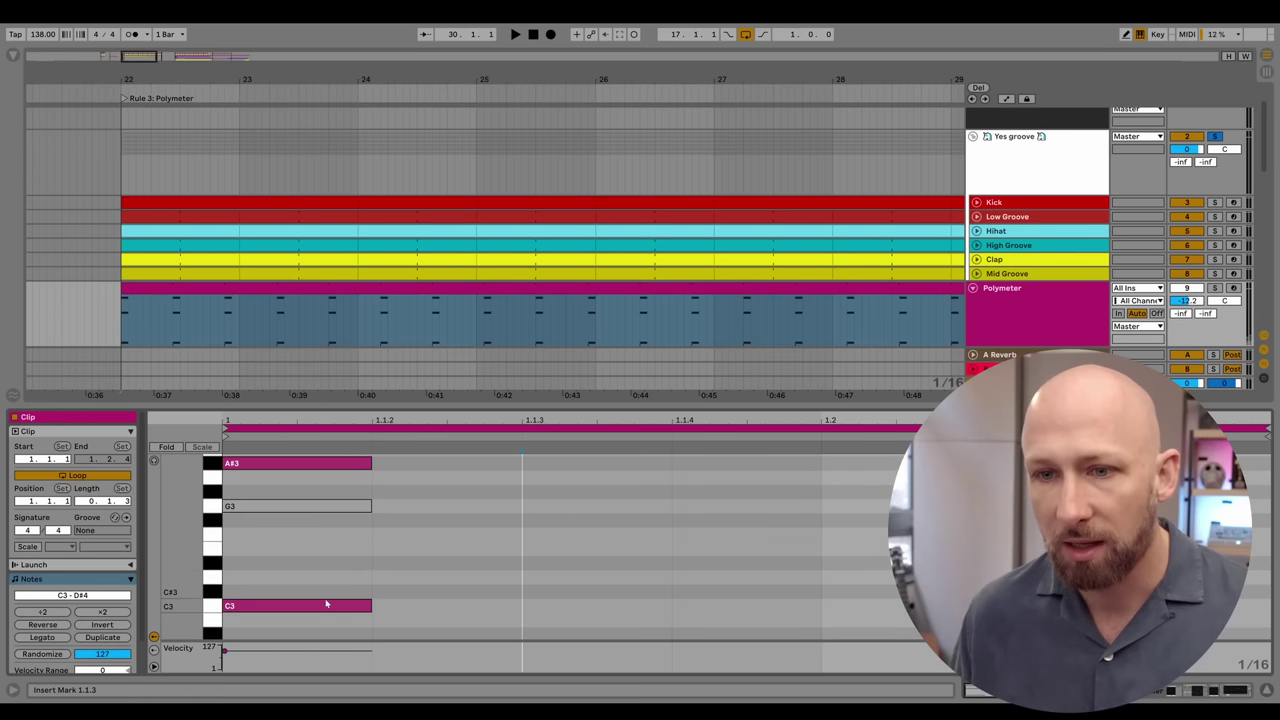
left_click(328, 298)
key("ctrl+alt+l")
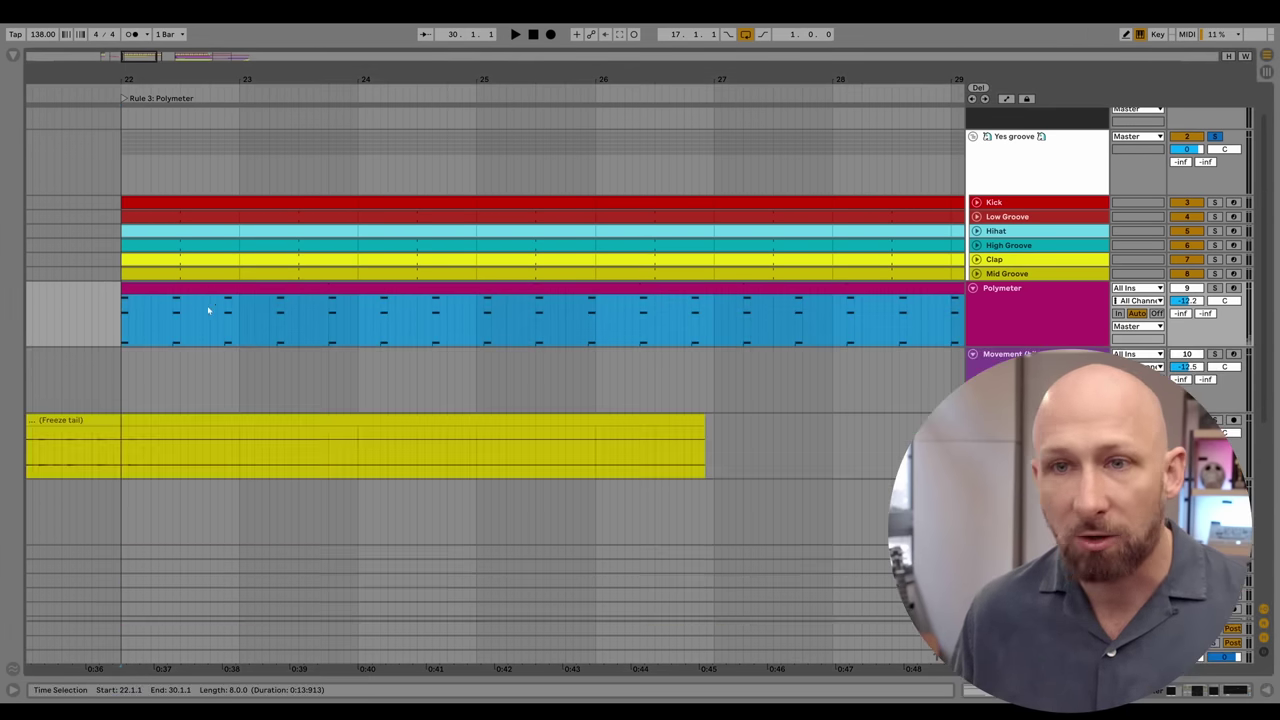
scroll(174, 281, "up", 1)
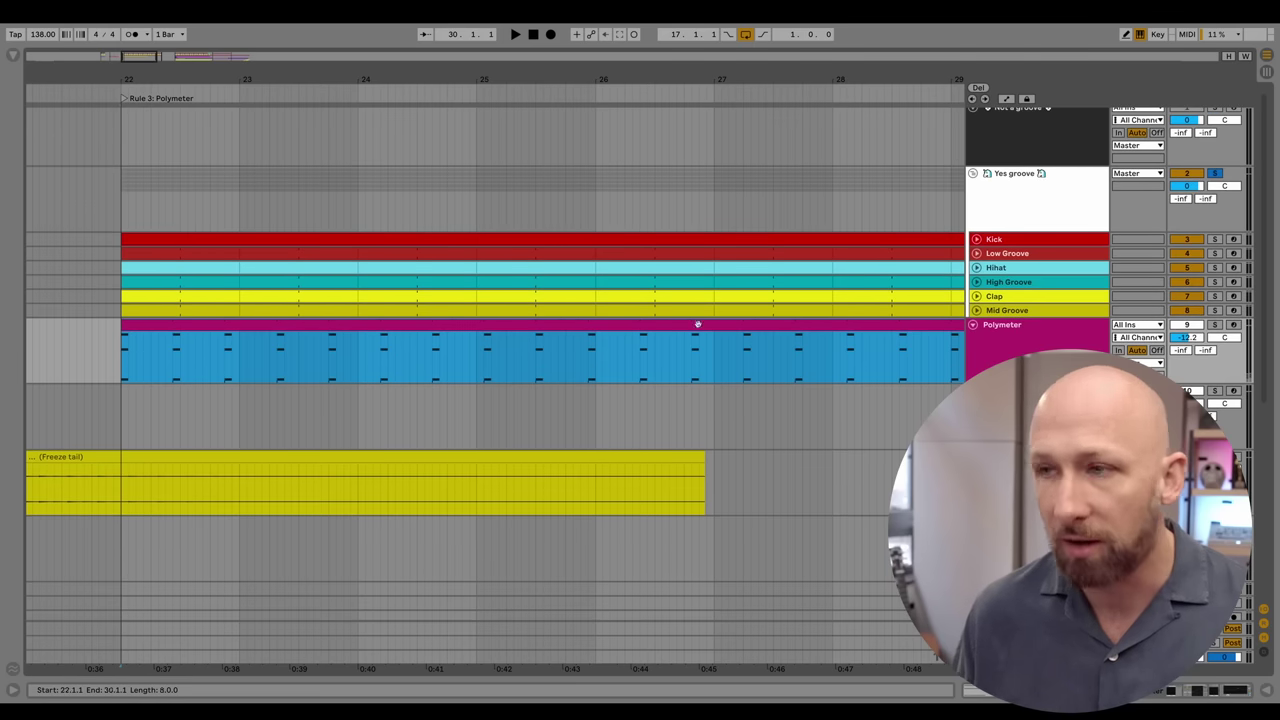
- Solo the Polymeter track, play from bar 22, and loop bars 22–30
left_click(1214, 325)
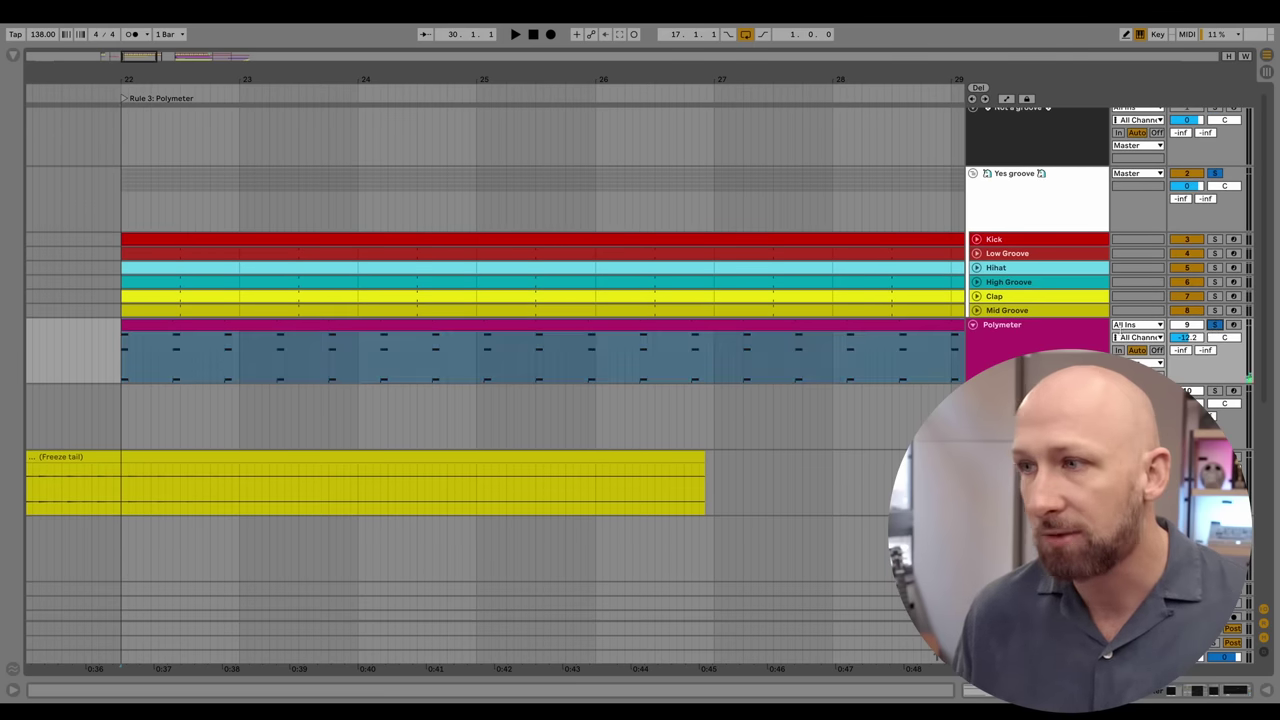
left_click(121, 349)
key("space")
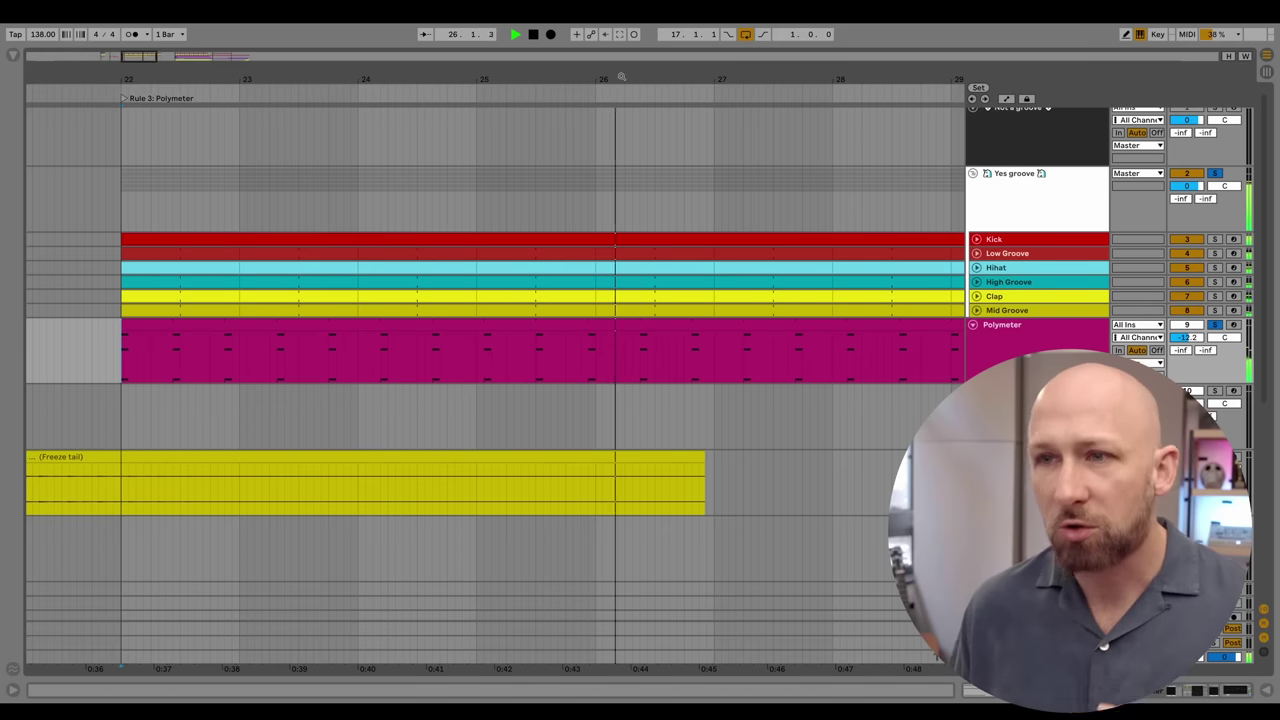
left_click_drag(620, 76, 614, 52)
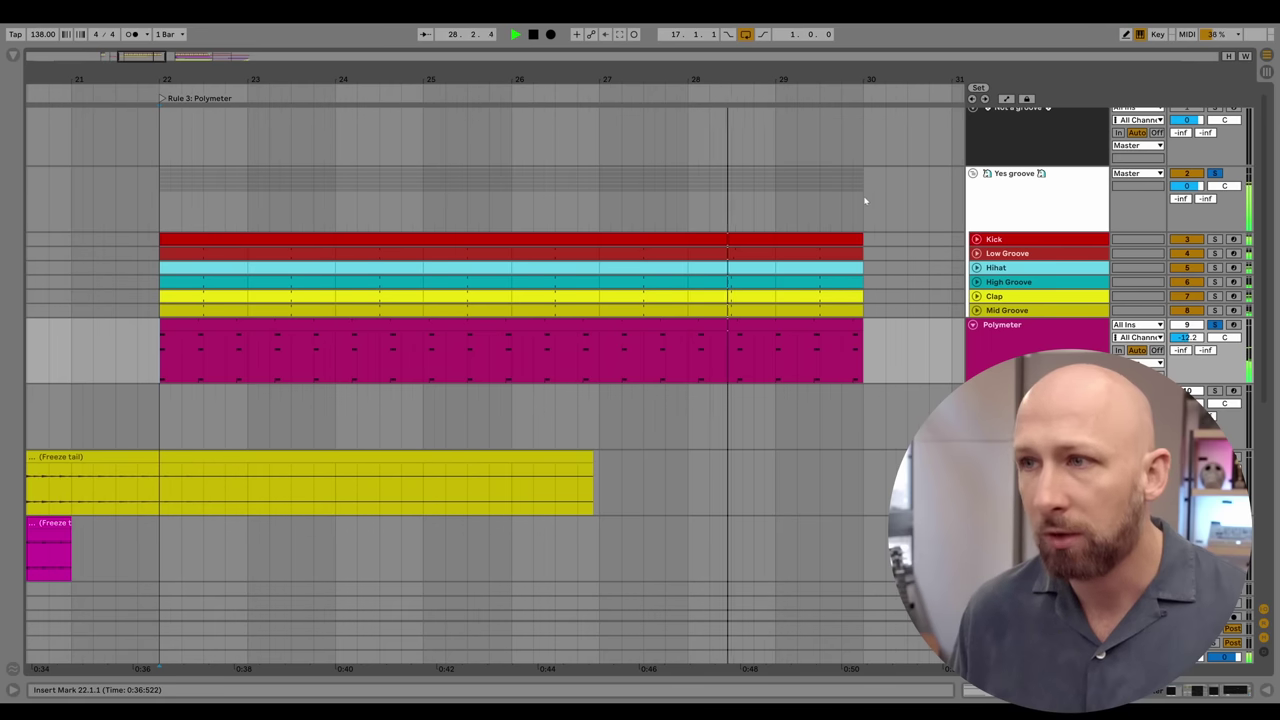
left_click_drag(863, 194, 174, 211)
key("ctrl+l")
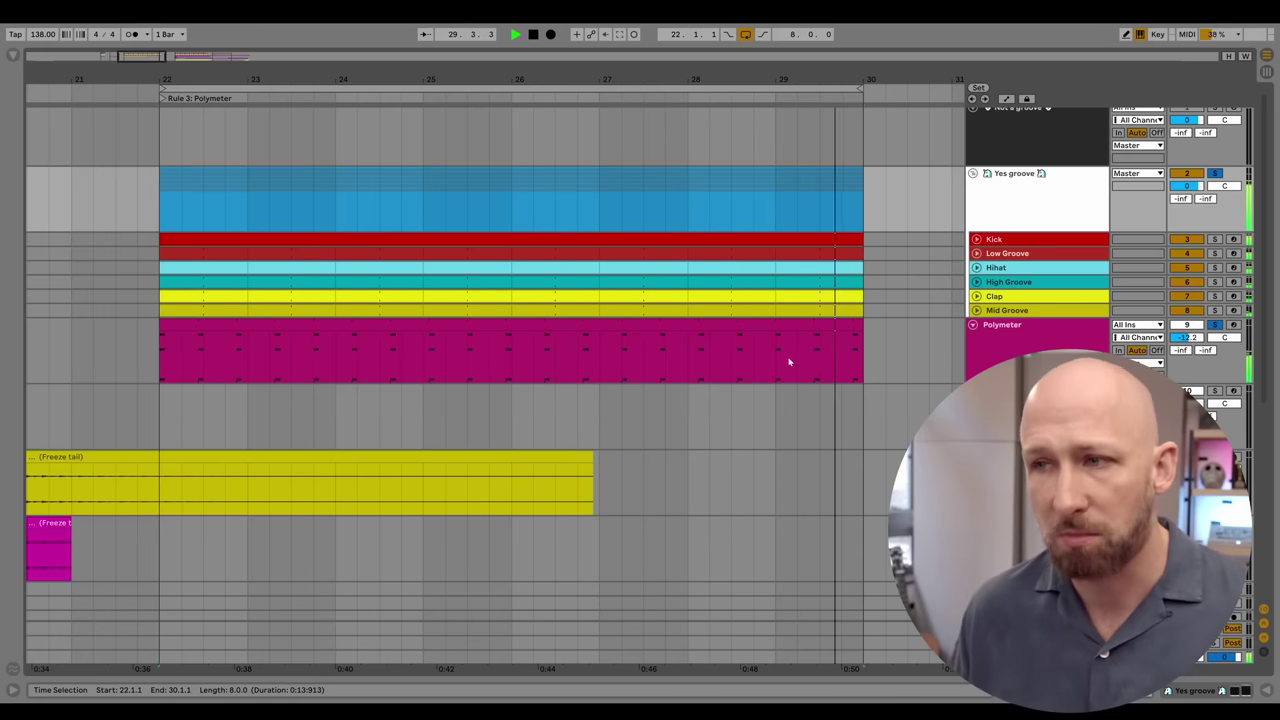
- Insert a new MIDI track below Polymeter and set its grid to 1/16
key("space")
double_click(1002, 324)
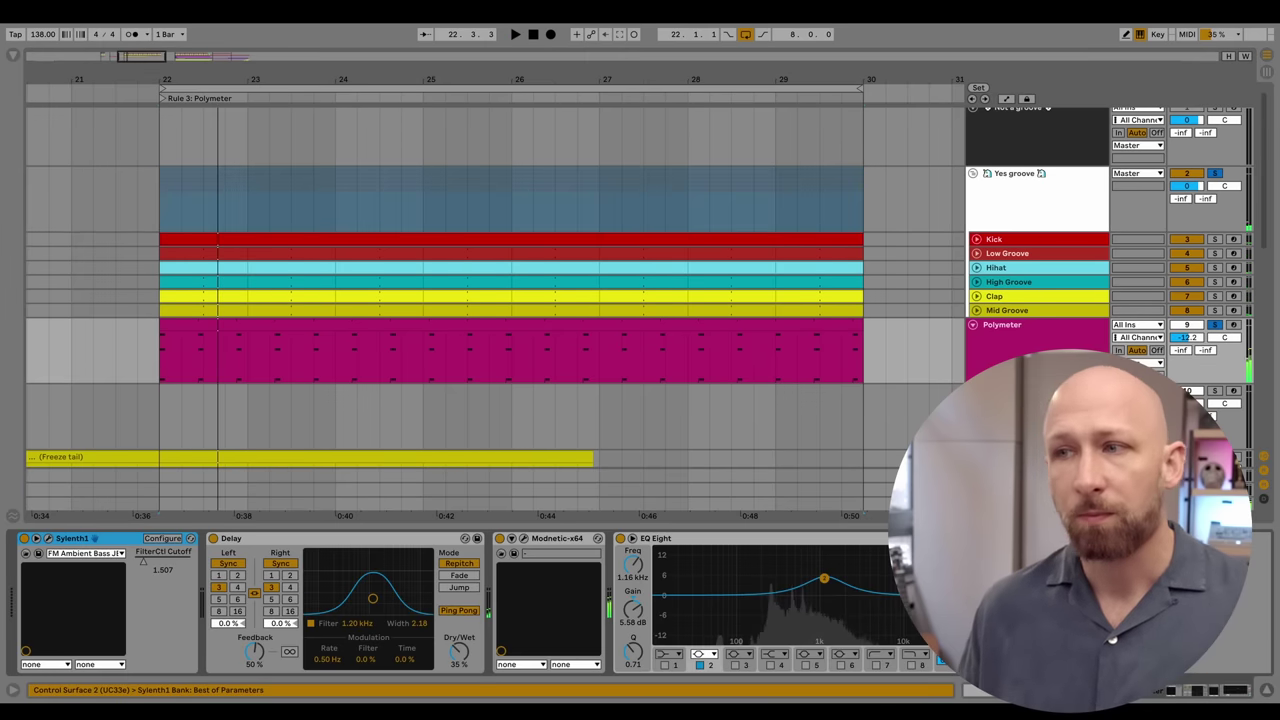
left_click(1036, 332)
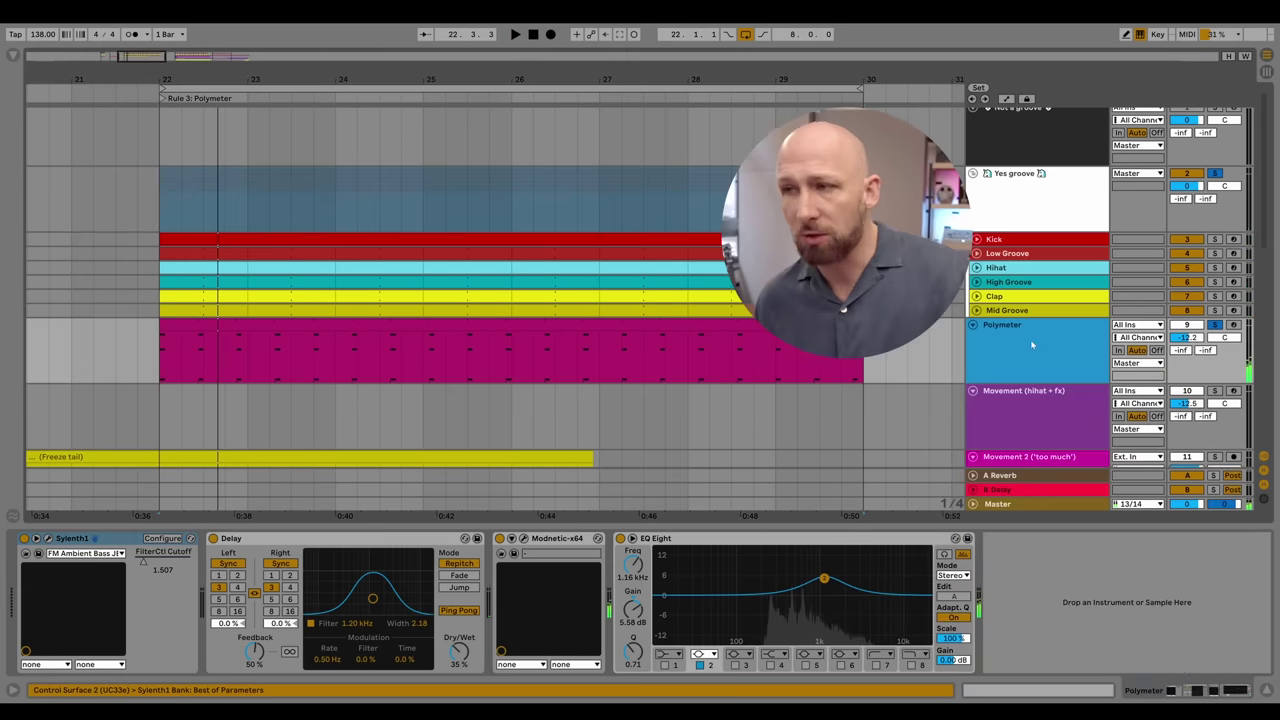
key("ctrl+shift+t")
left_click(1024, 411)
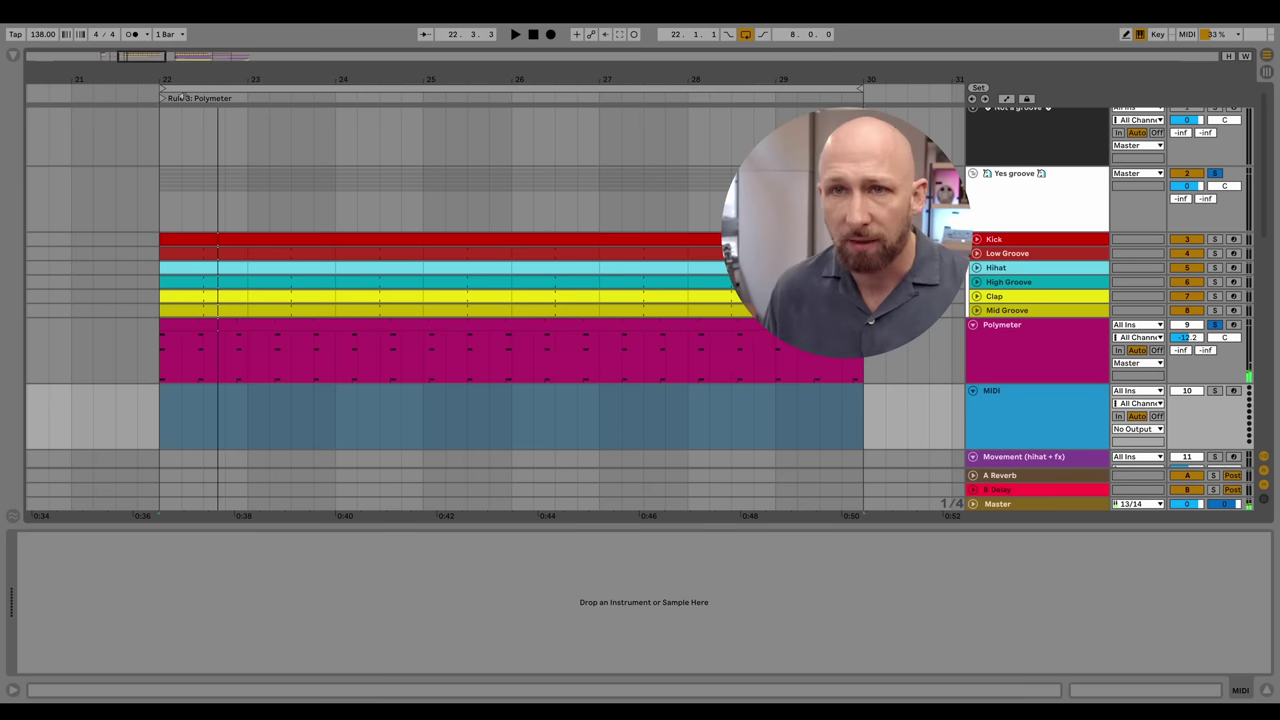
key("plus")
key("plus")
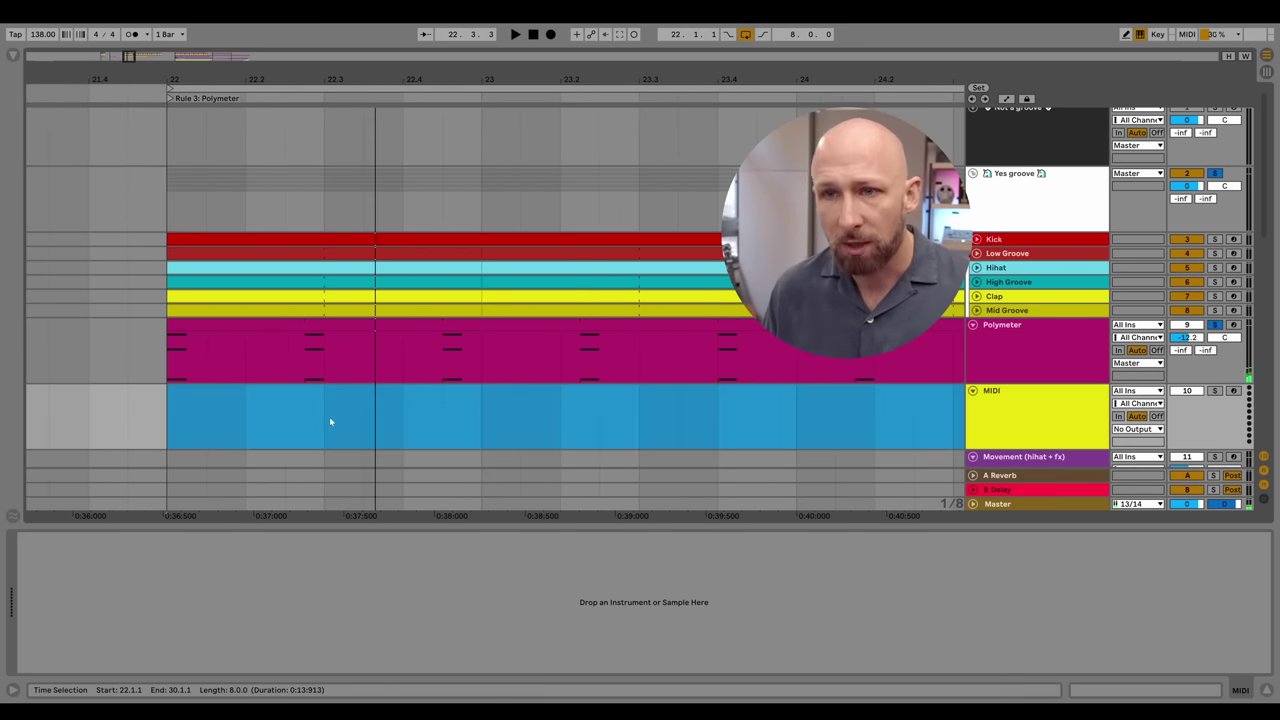
right_click(312, 425)
left_click(412, 654)
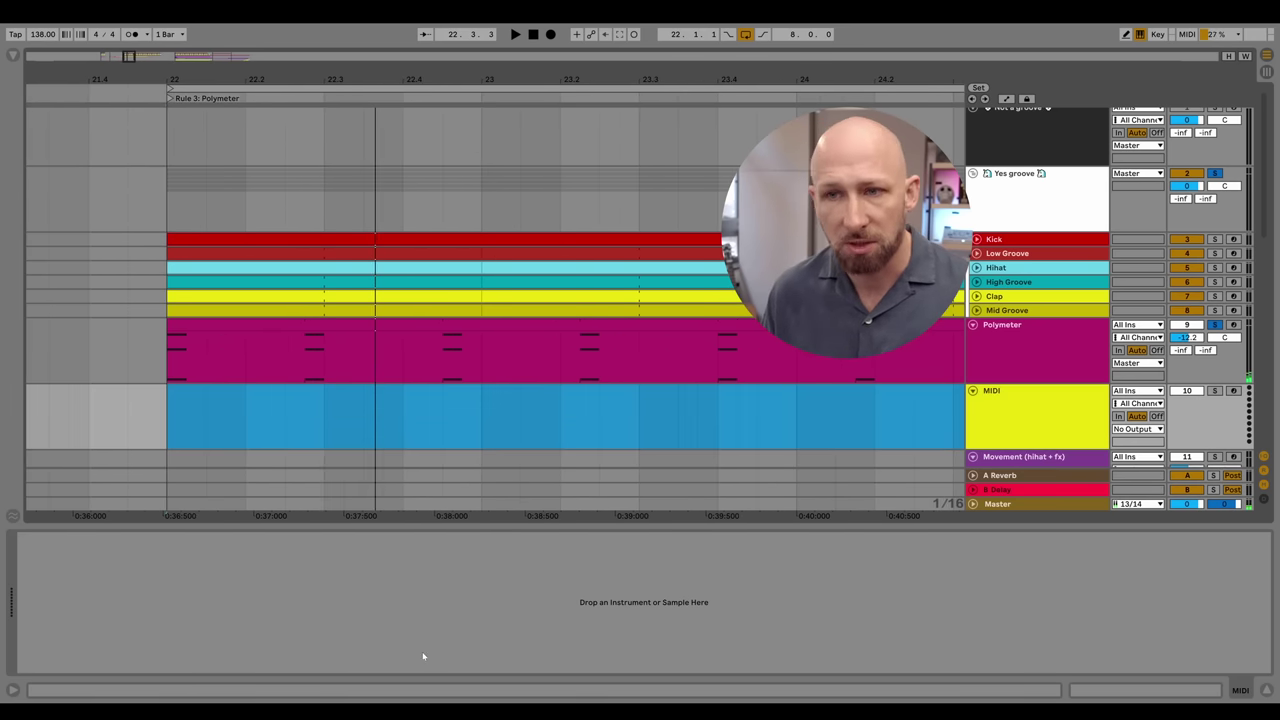
- Create an empty MIDI clip from 22.1.1 to 22.3.3 and add a C3 note at its start
left_click(354, 425)
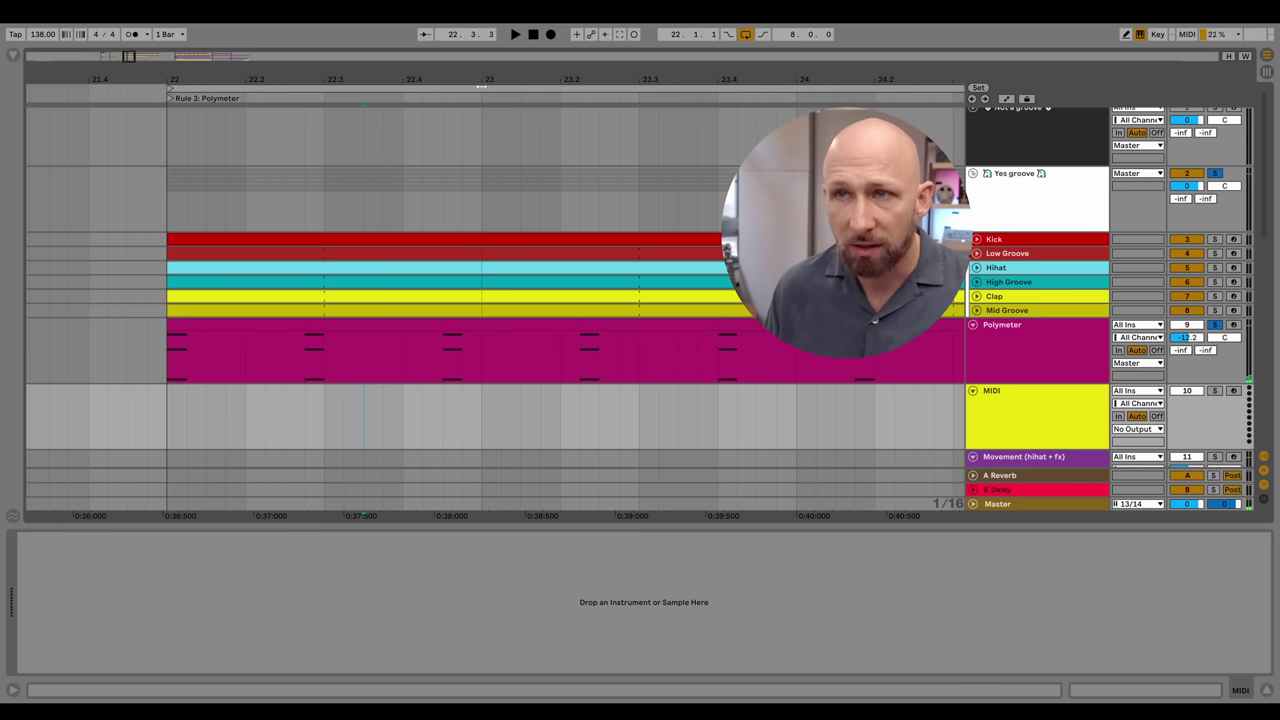
left_click_drag(476, 411, 165, 404)
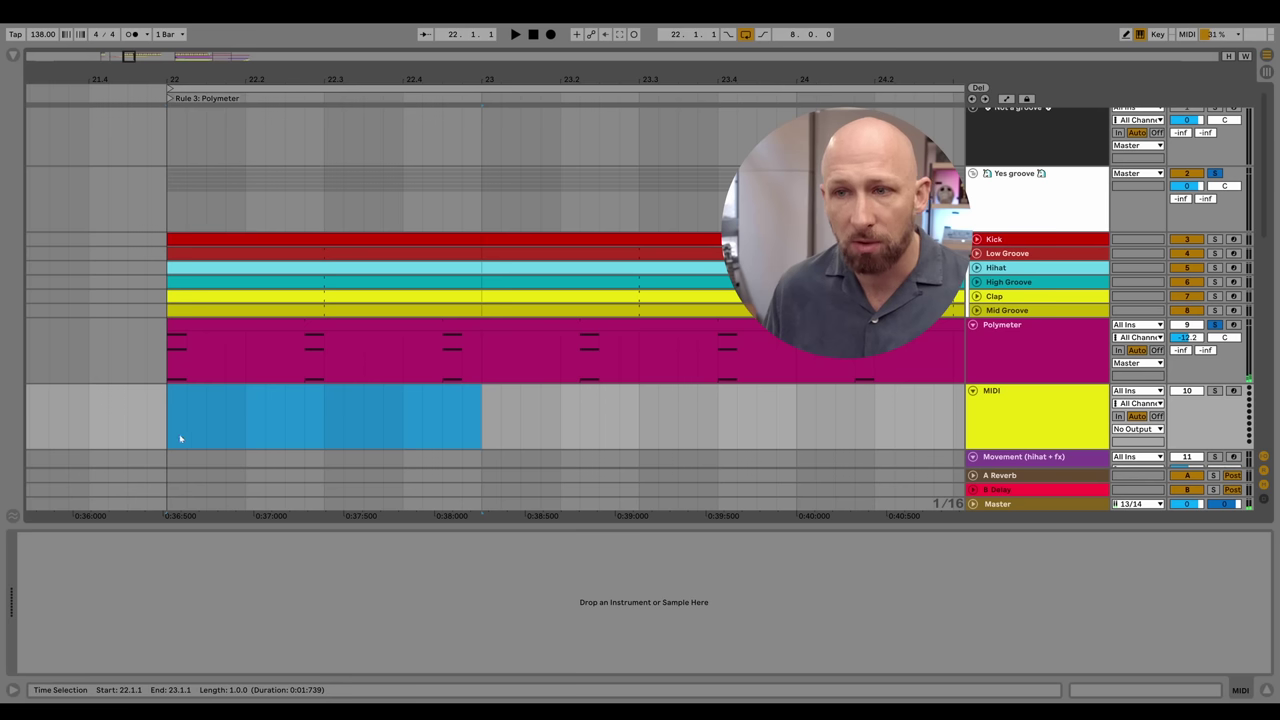
left_click(370, 425)
left_click_drag(366, 423, 166, 418)
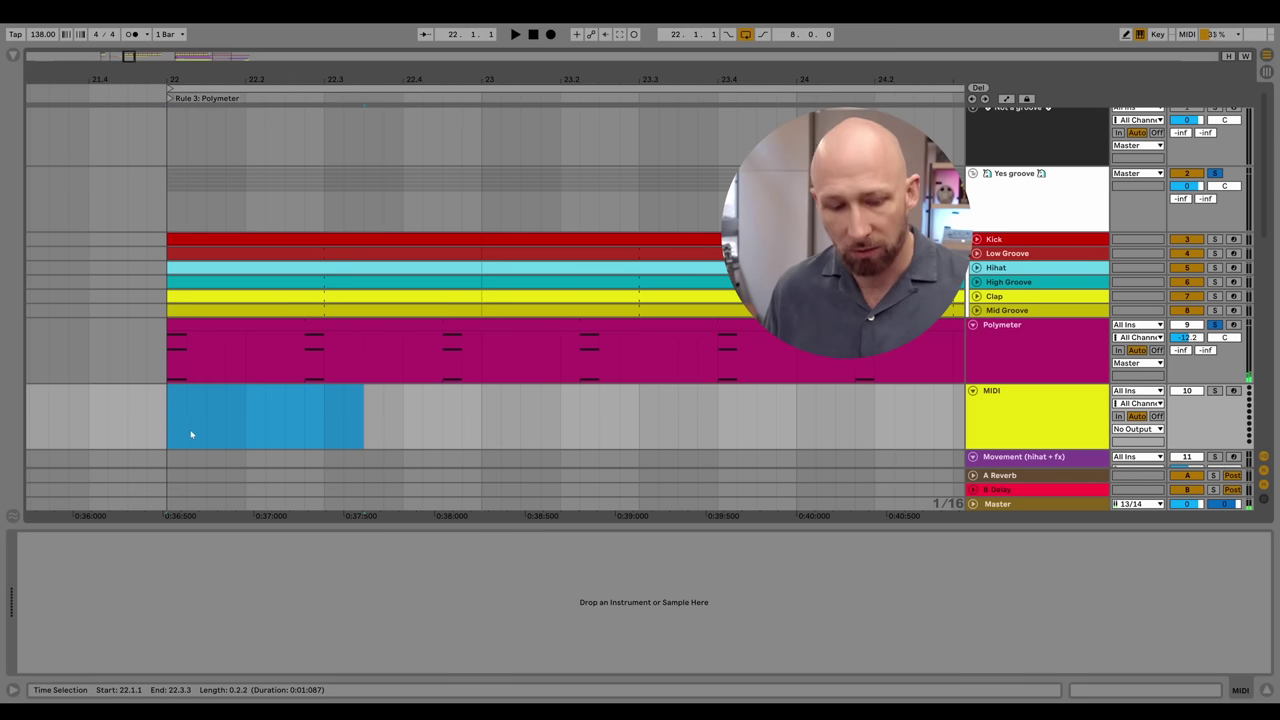
key("ctrl+shift+m")
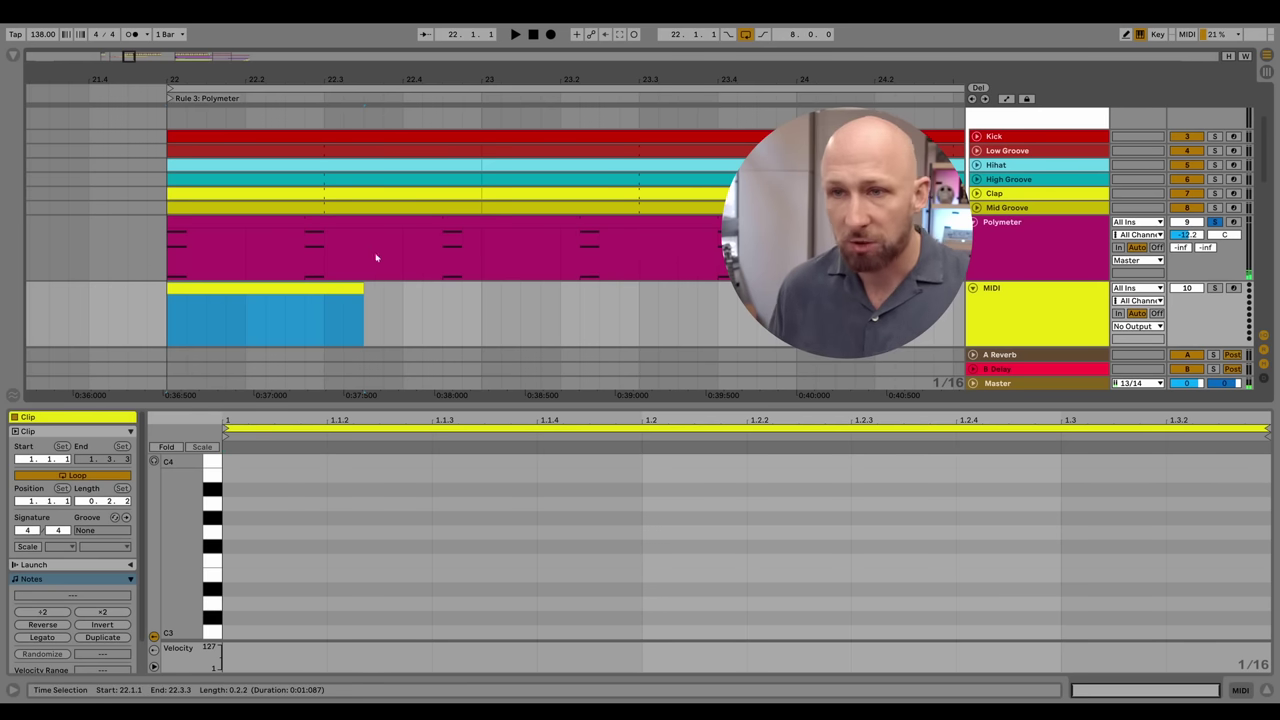
left_click(270, 634)
left_click(273, 634)
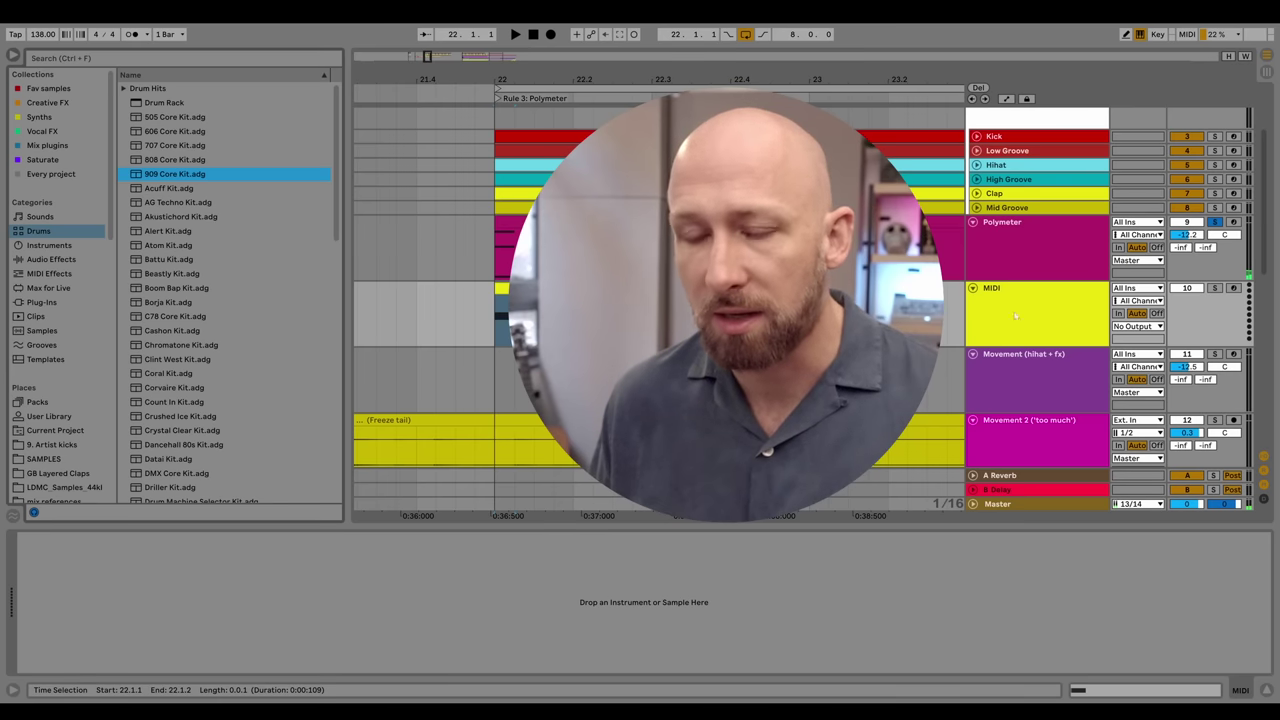
- Load the 909 Core Kit, place a Rim Shot hit at the clip start, and repeat the clip to bar 30
key("Return")
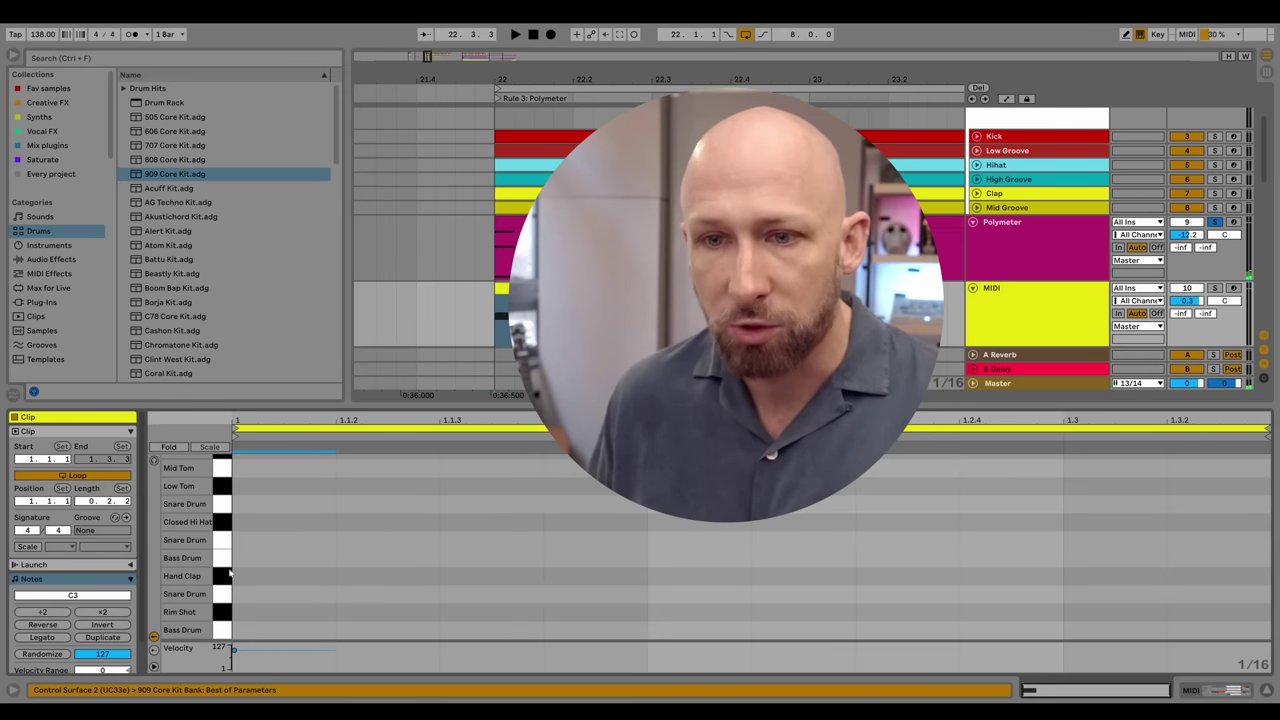
left_click(260, 611)
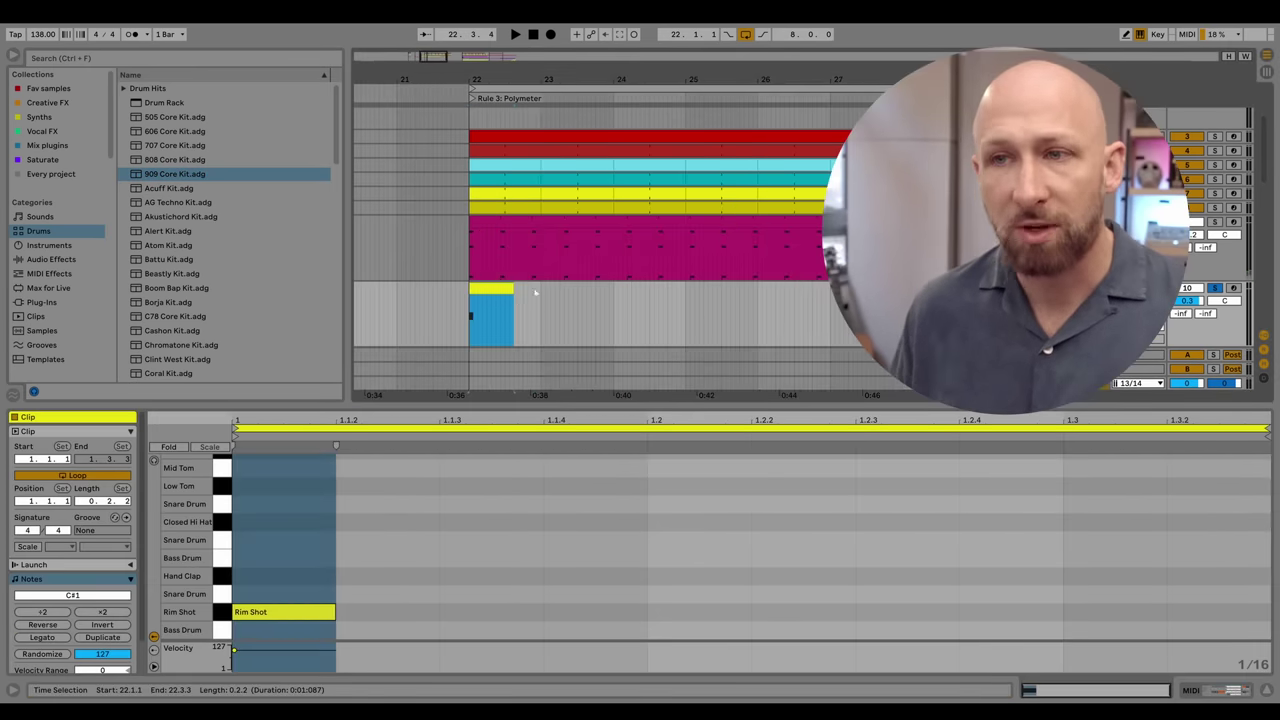
left_click_drag(514, 316, 606, 316)
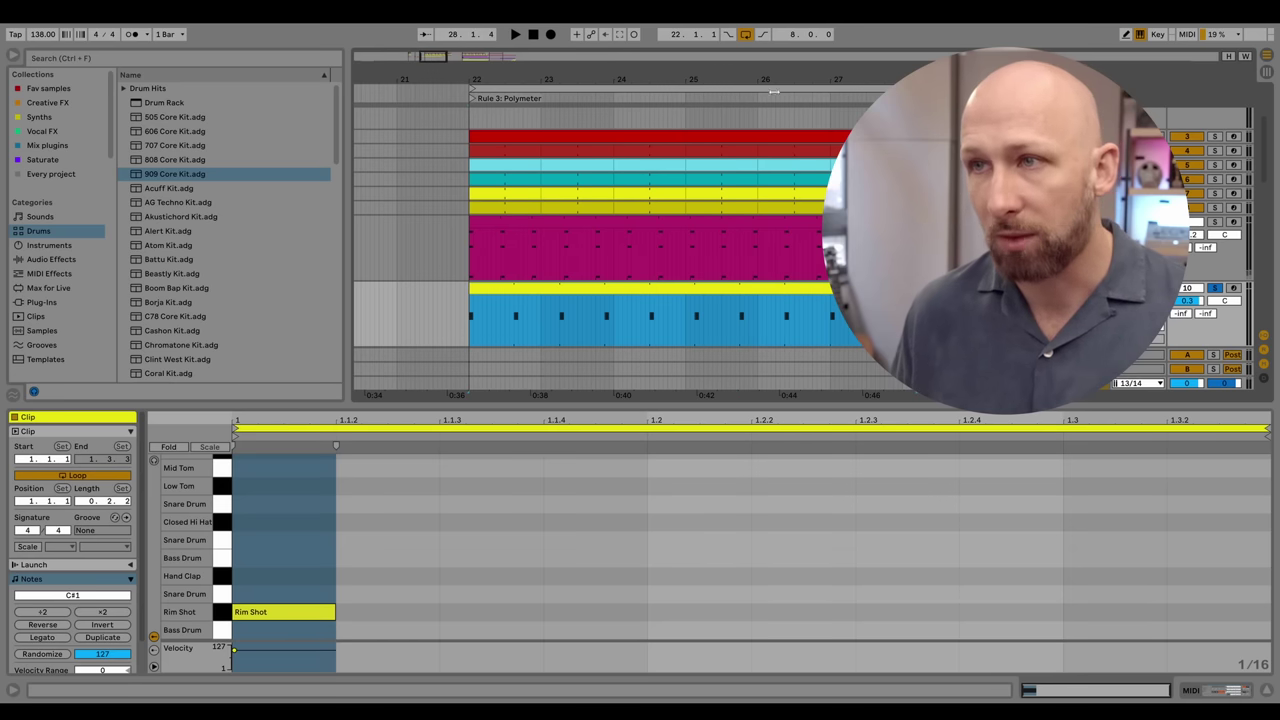
key("minus")
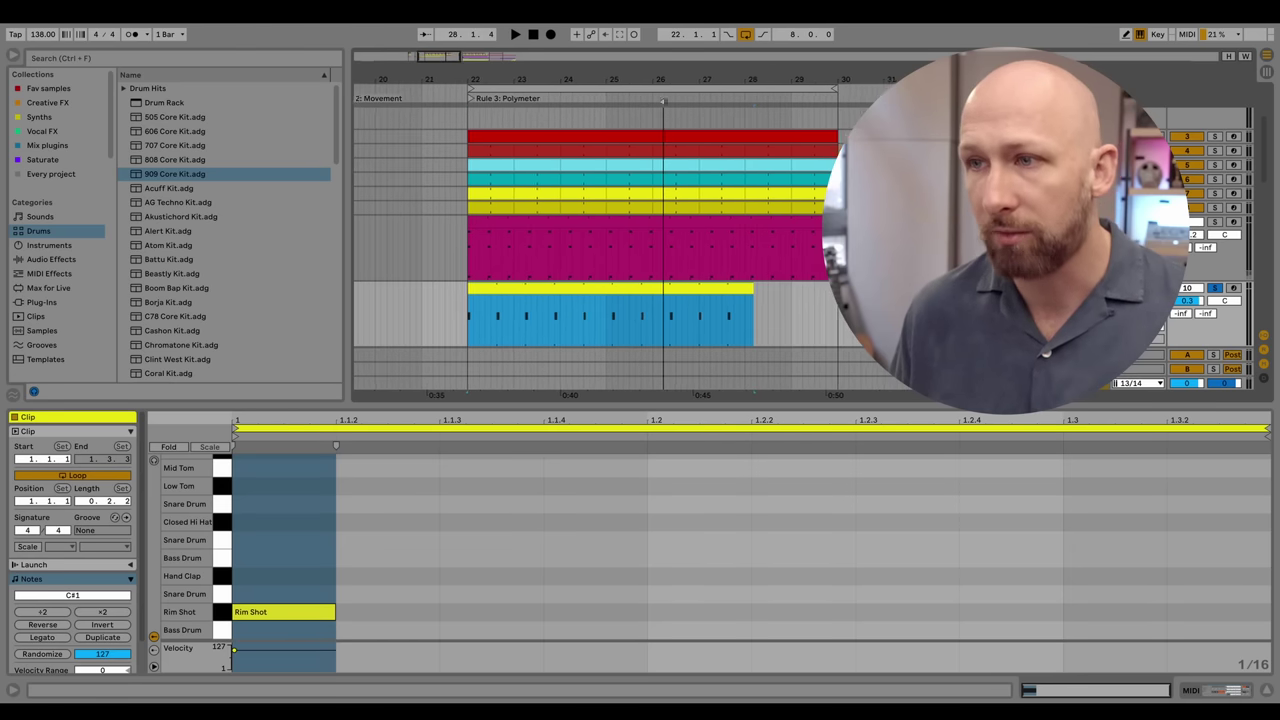
left_click_drag(776, 320, 840, 320)
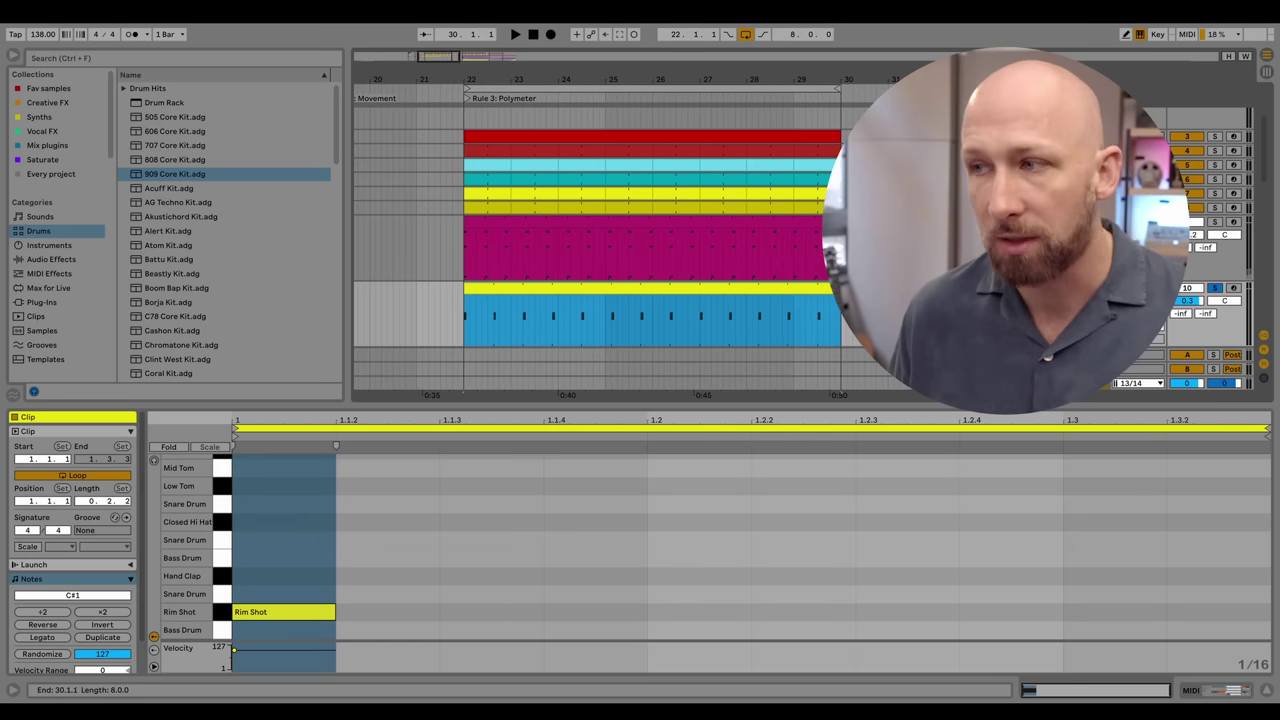
- Play the new drums and raise the MIDI track volume to about 2.3 dB
key("space")
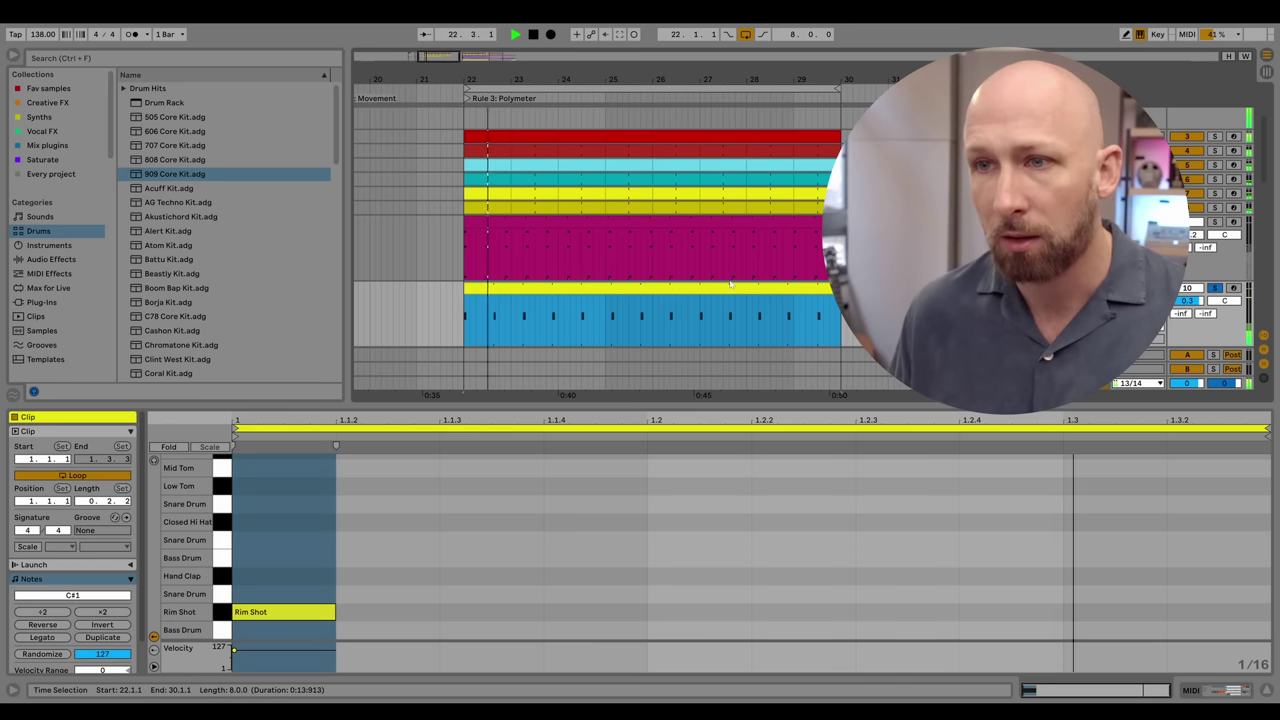
left_click_drag(1186, 300, 1186, 297)
left_click(634, 329)
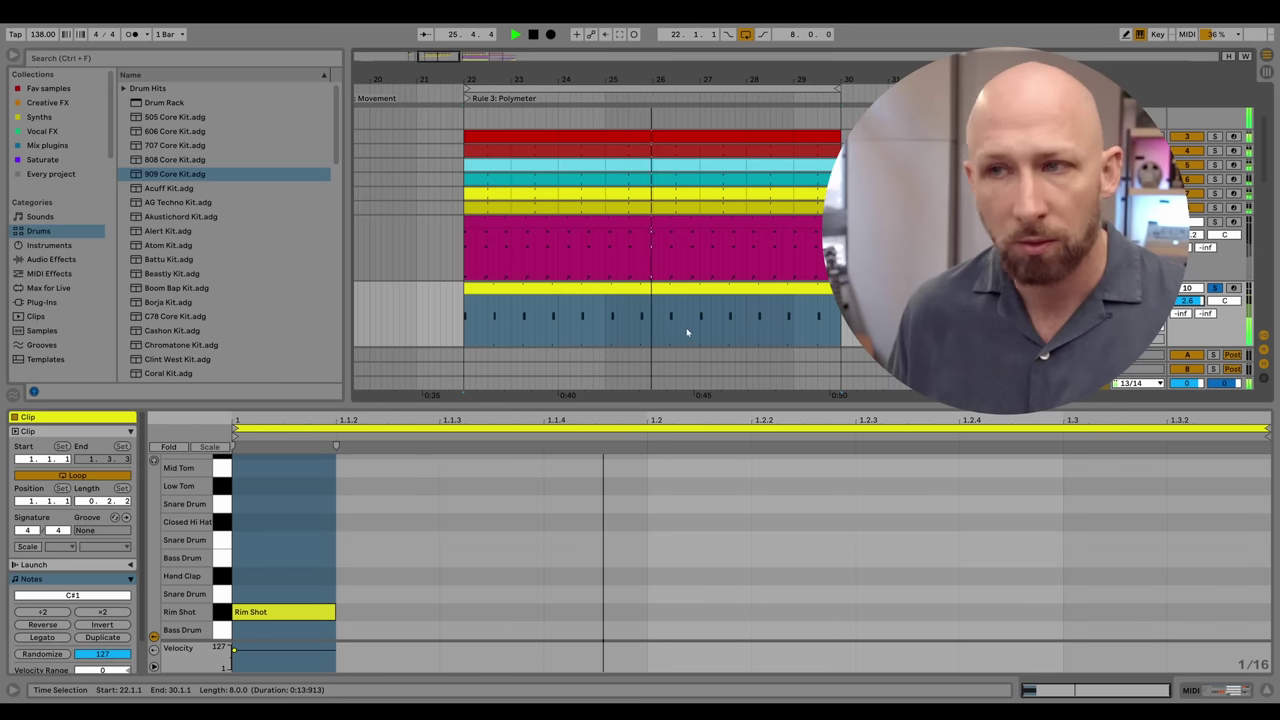
key("space")
- Select all notes in the rim shot clip and stretch its loop end to around 1.2.3
left_click(782, 290)
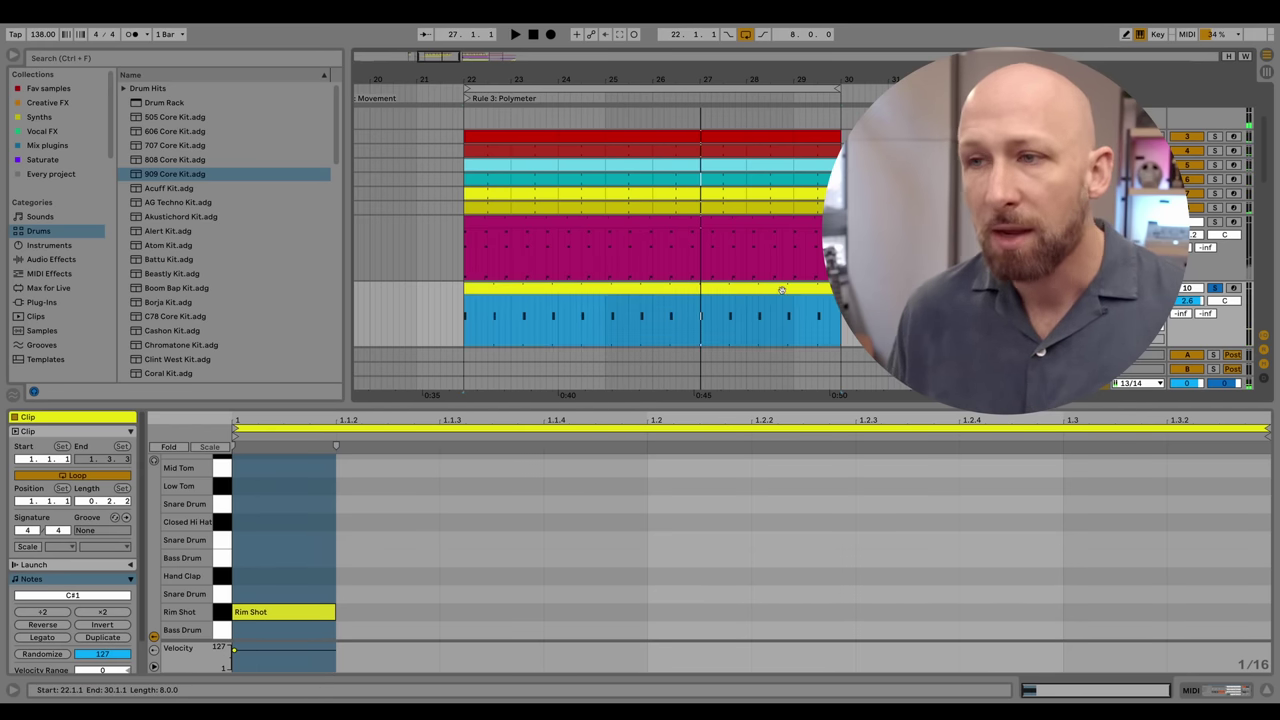
left_click(762, 470)
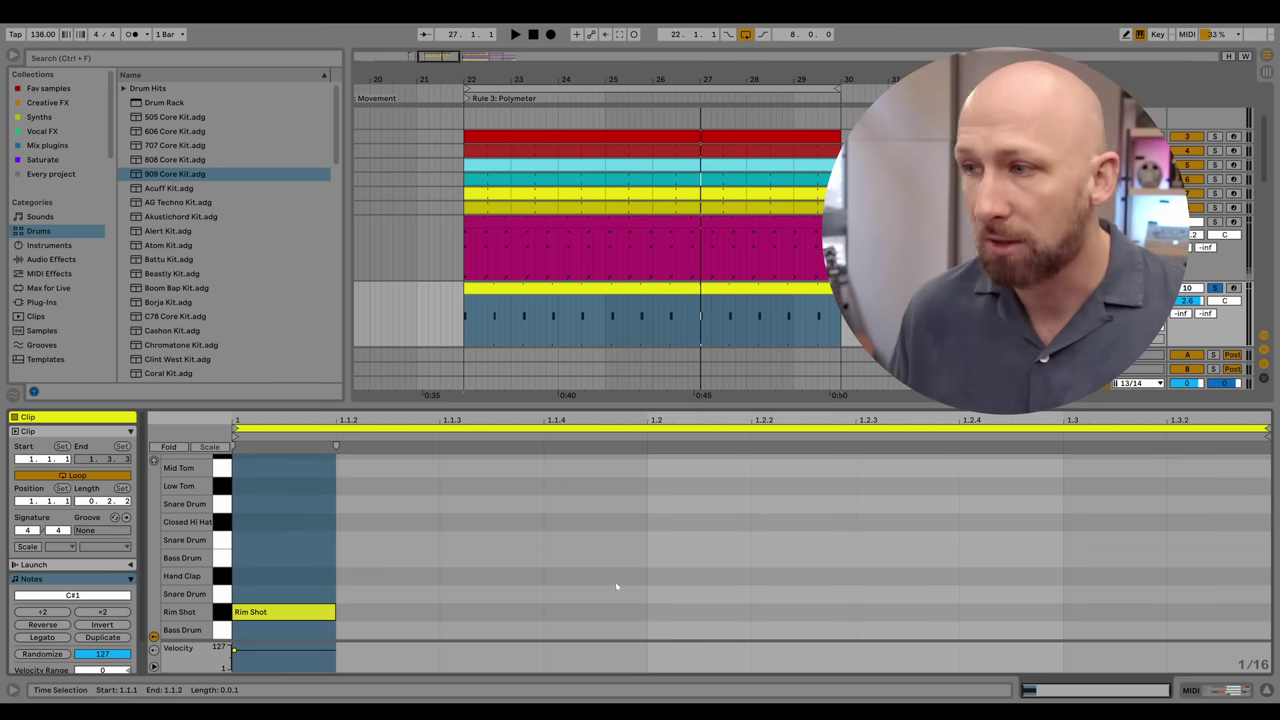
left_click(647, 587)
key("ctrl+a")
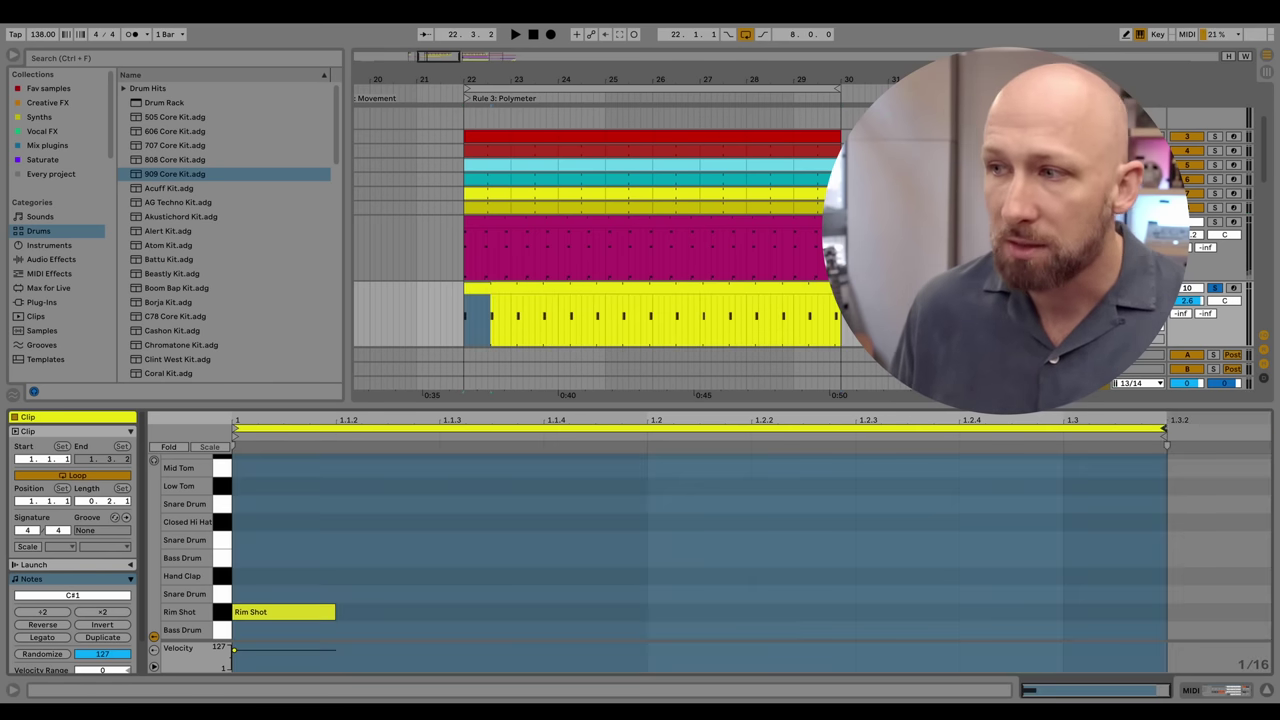
mouse_move(1218, 442)
left_mouse_down()
mouse_move(700, 442)
mouse_move(803, 443)
left_mouse_up()
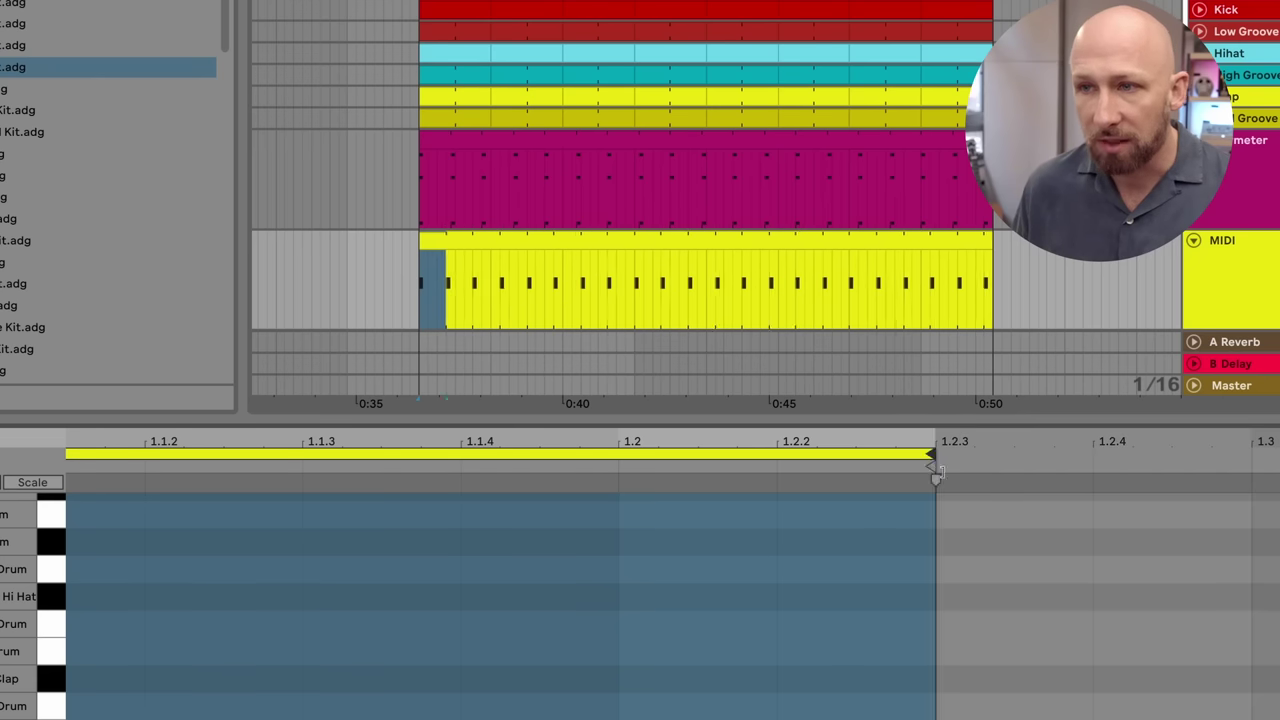
mouse_move(936, 470)
left_mouse_down()
mouse_move(1278, 452)
mouse_move(1155, 466)
mouse_move(440, 470)
left_mouse_up()
mouse_move(547, 463)
left_mouse_down()
mouse_move(940, 476)
mouse_move(792, 466)
mouse_move(1121, 467)
left_mouse_up()
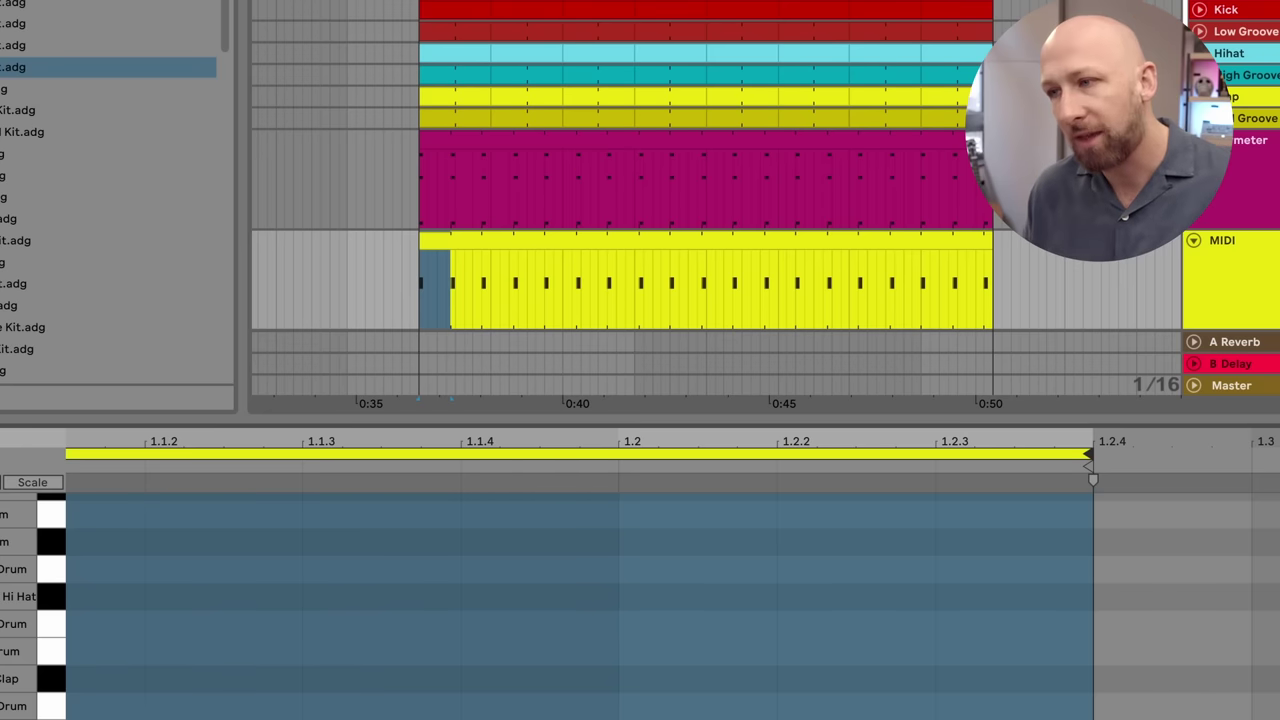
- Extend the rim shot loop slightly, then play from bar 22 while raising Sylenth1's filter cutoff
left_click_drag(1100, 440, 1279, 455)
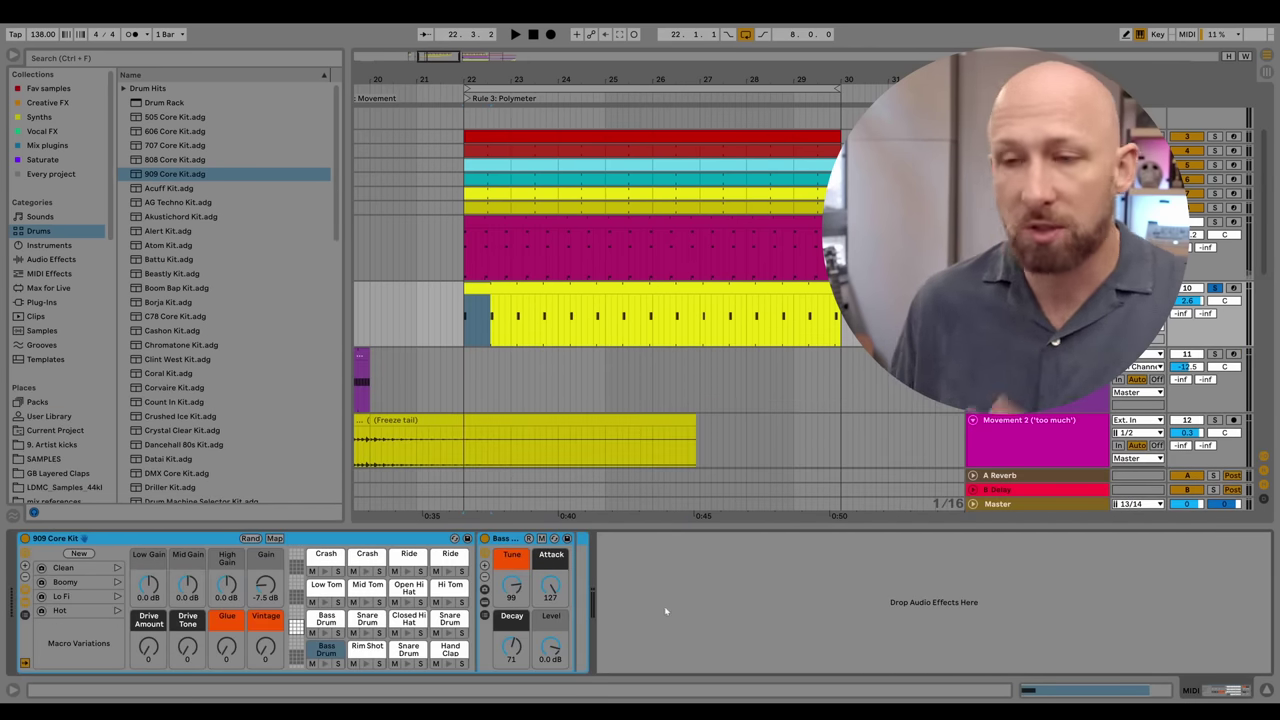
left_click(1215, 221)
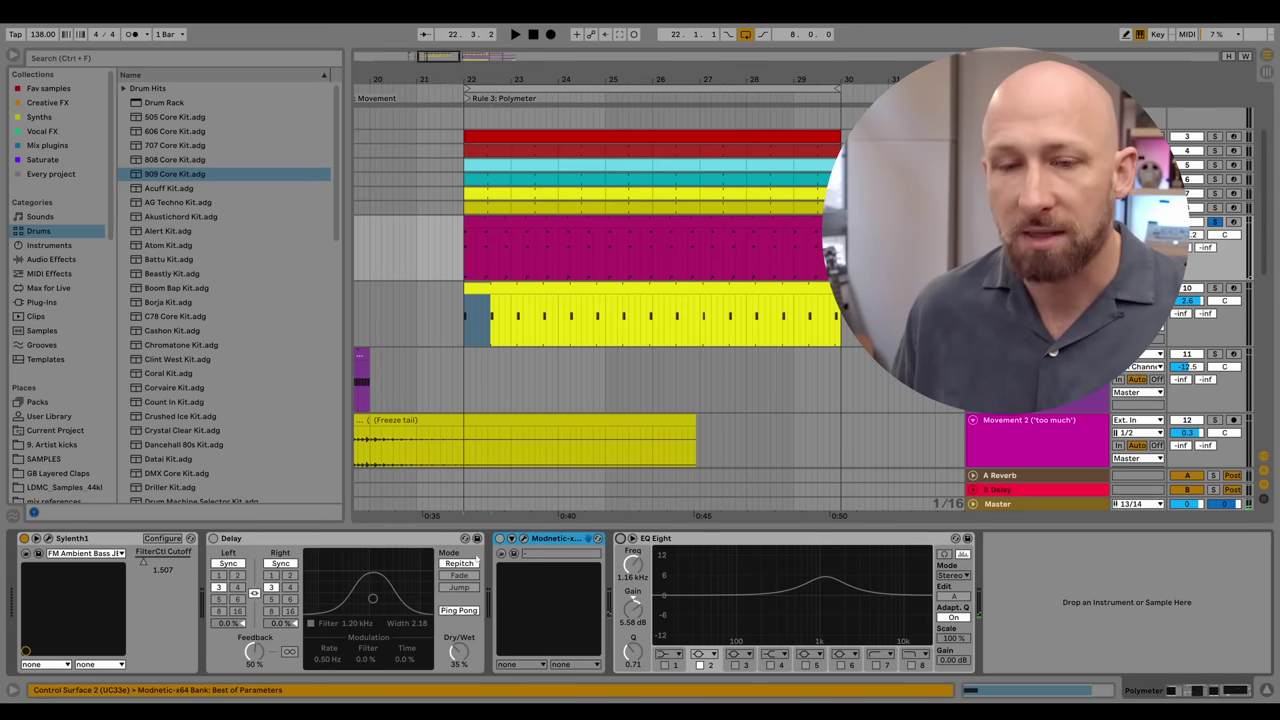
left_click(529, 222)
key("space")
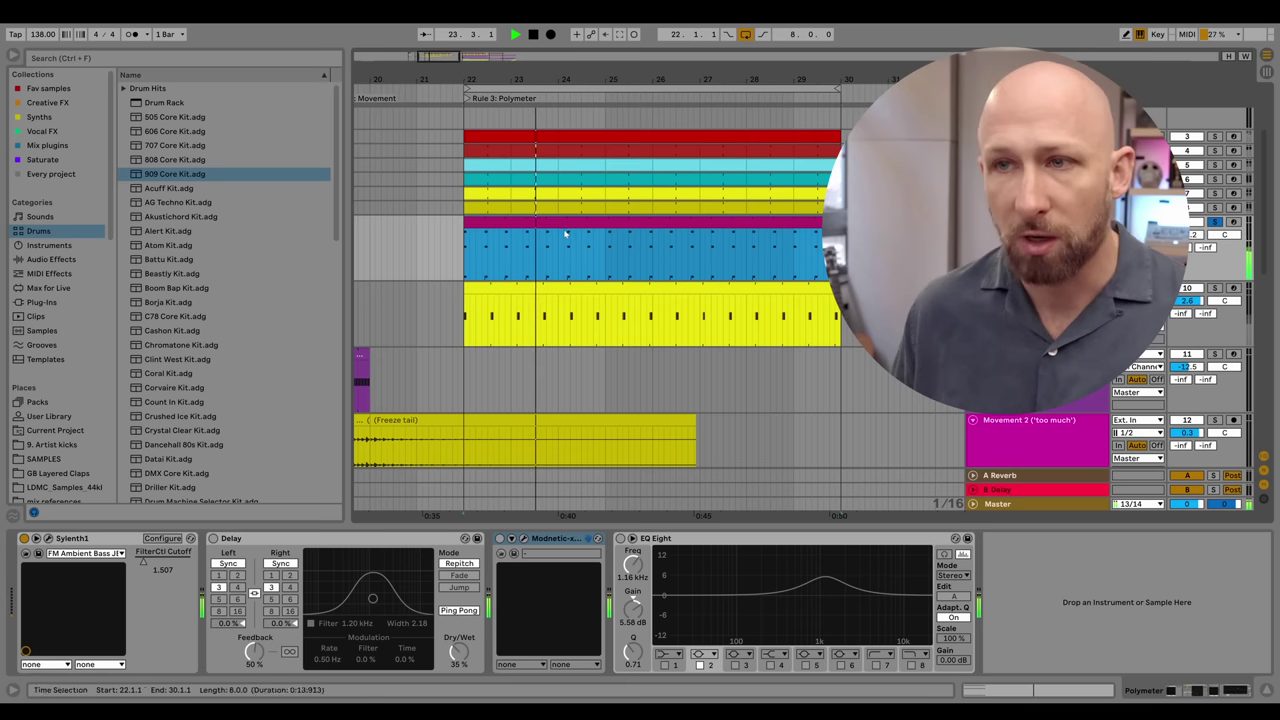
left_click(143, 565)
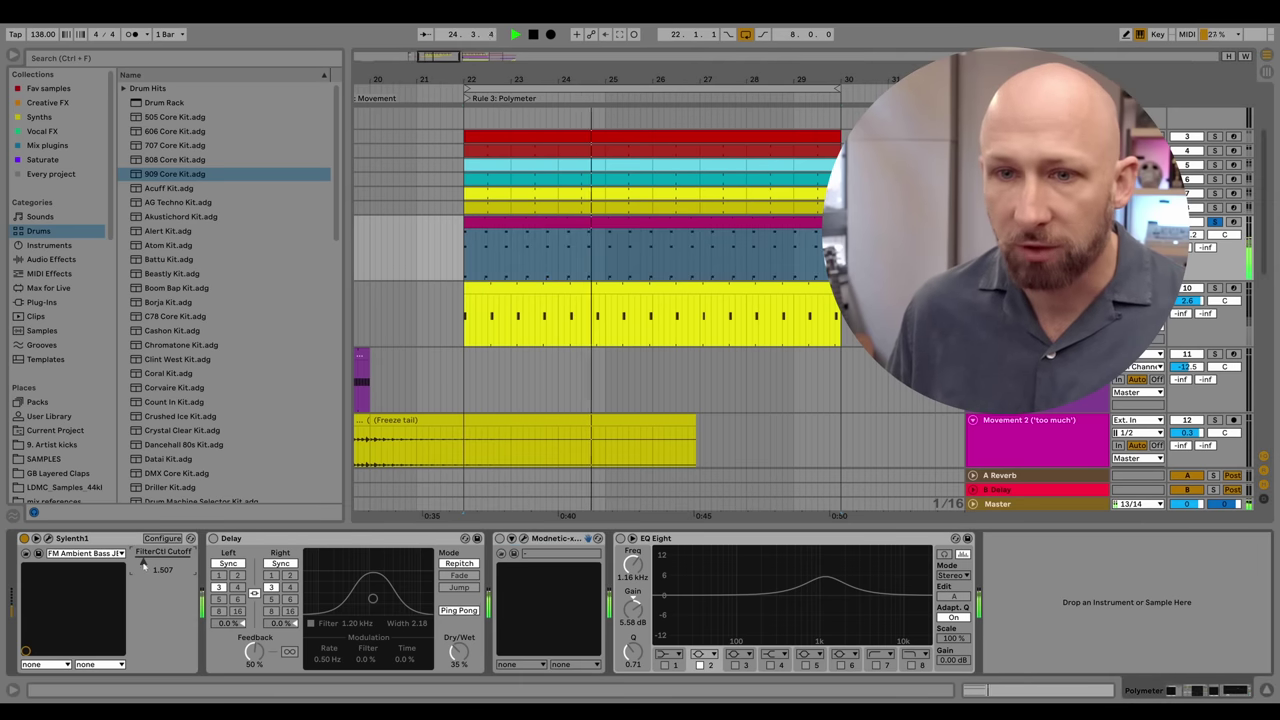
left_click_drag(145, 563, 157, 563)
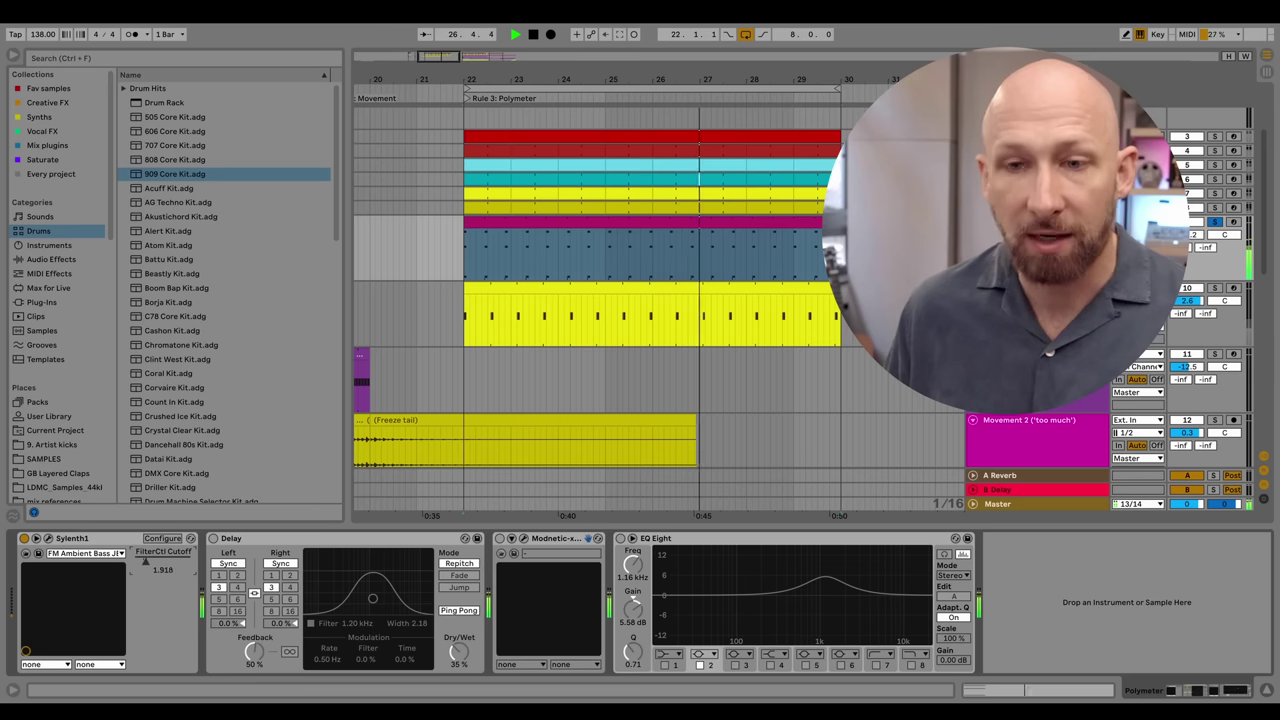
- Show the FilterCtl Cutoff automation and raise its breakpoint at the clip's end
right_click(145, 563)
left_click(190, 579)
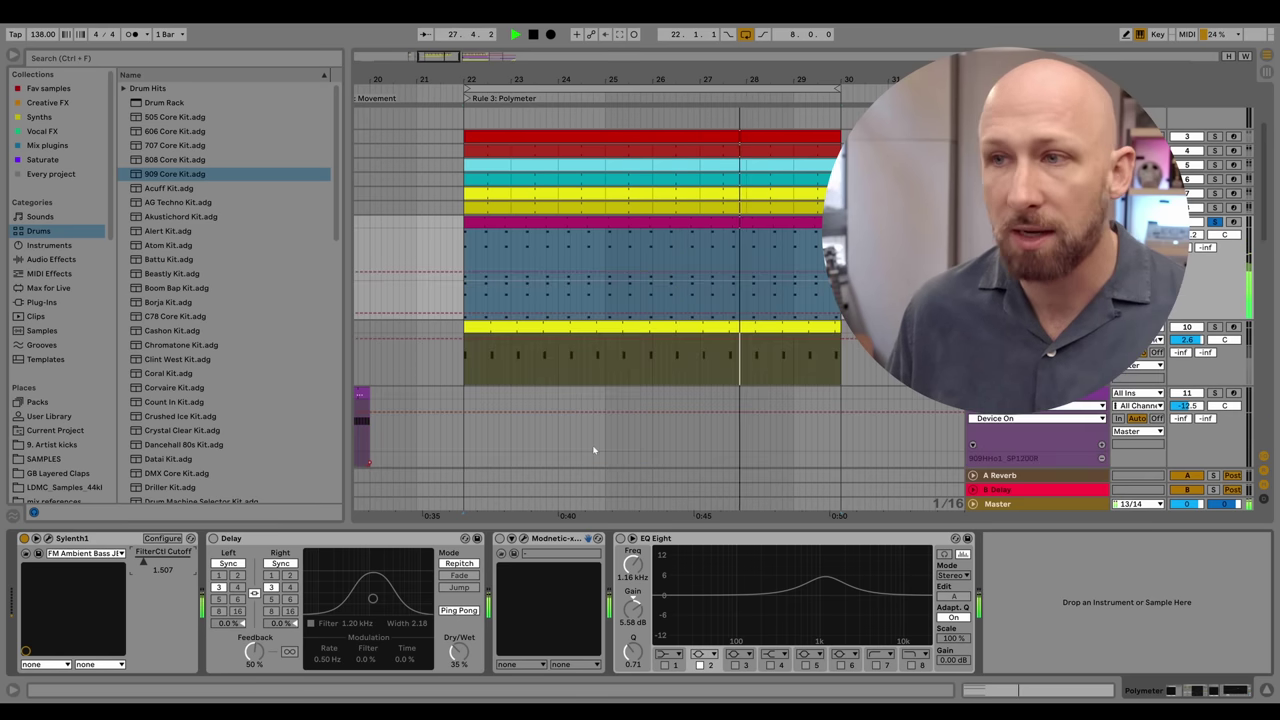
left_click(751, 282)
left_click_drag(840, 277, 841, 258)
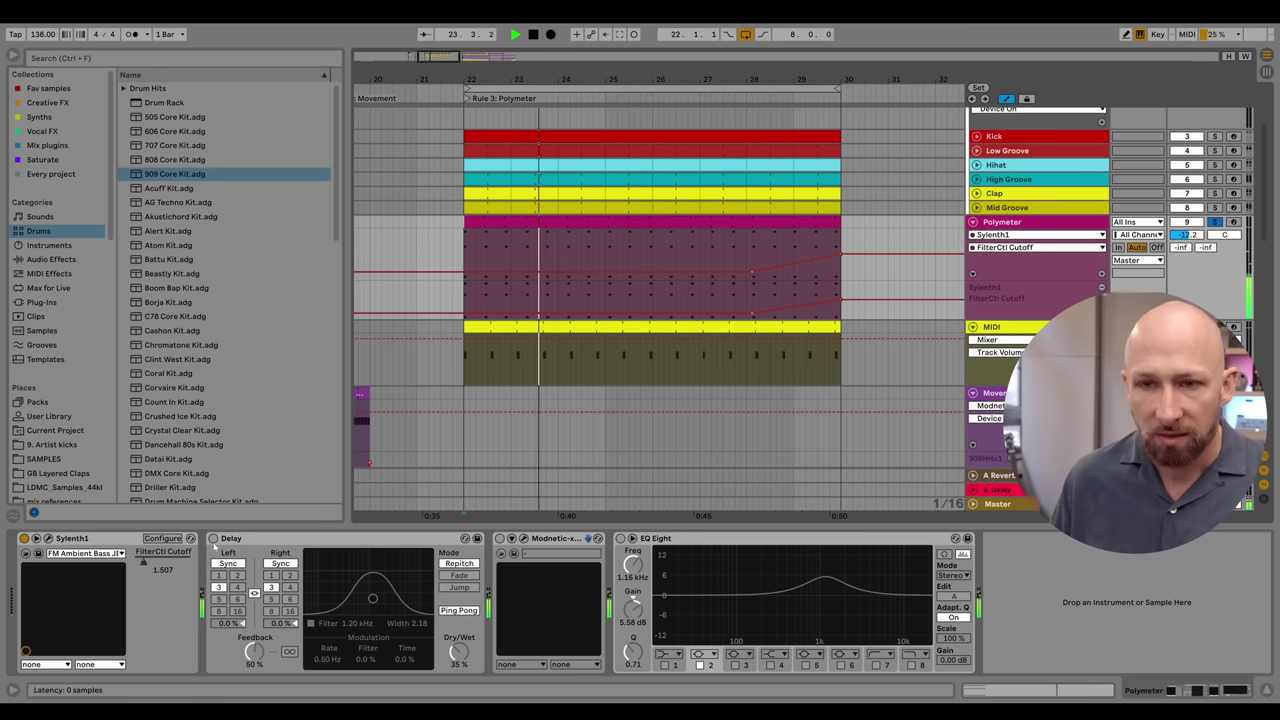
- Turn on the Delay and Modnetic effects and bring up Modnetic's plug-in window
left_click(213, 539)
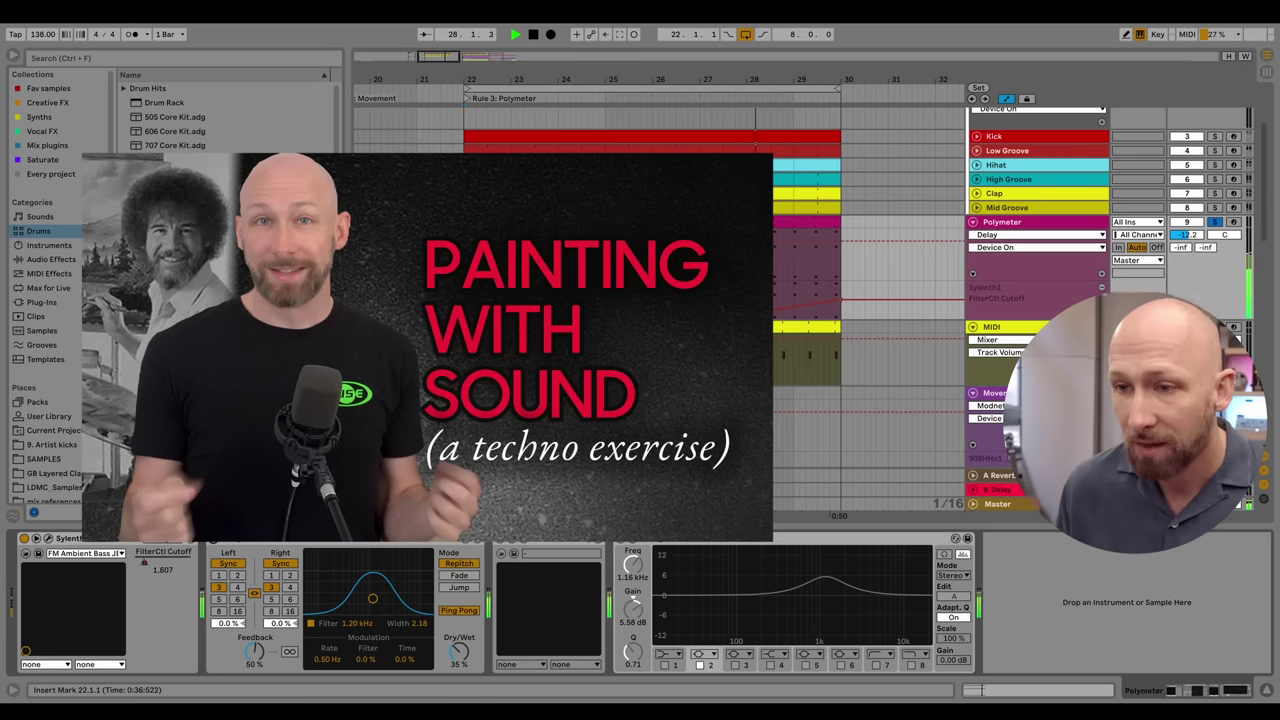
left_click(548, 540)
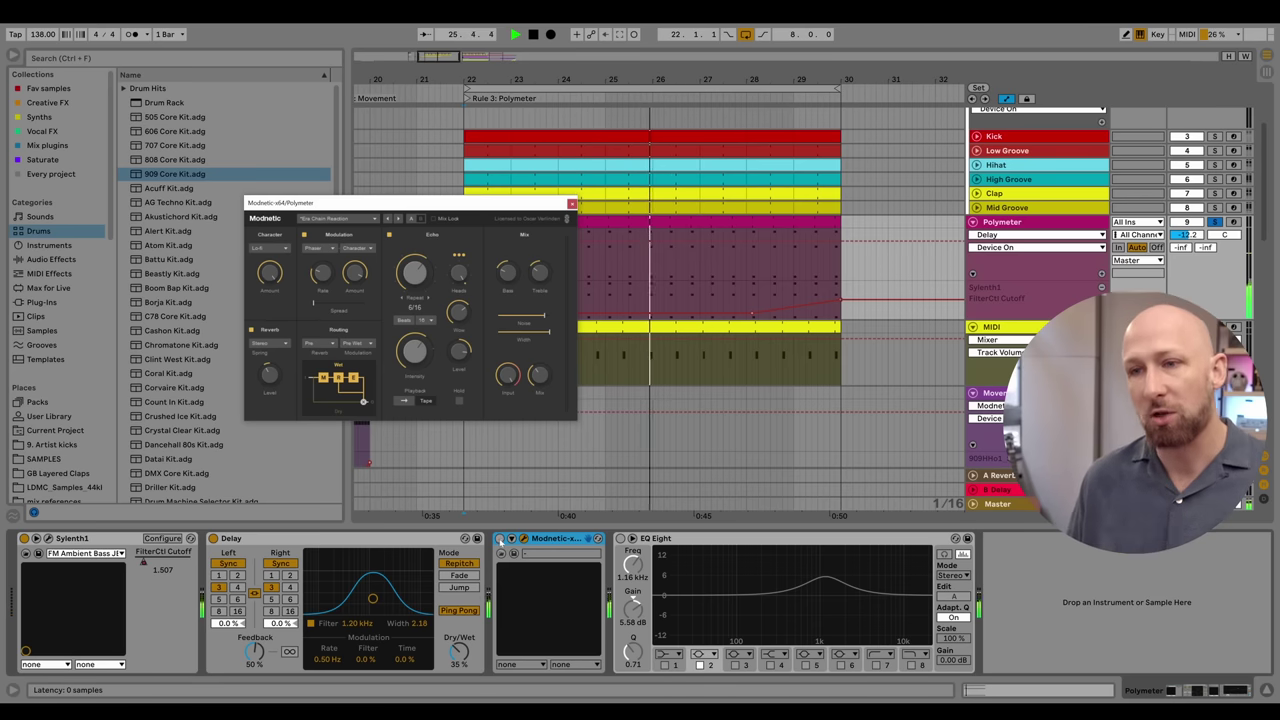
left_click(500, 539)
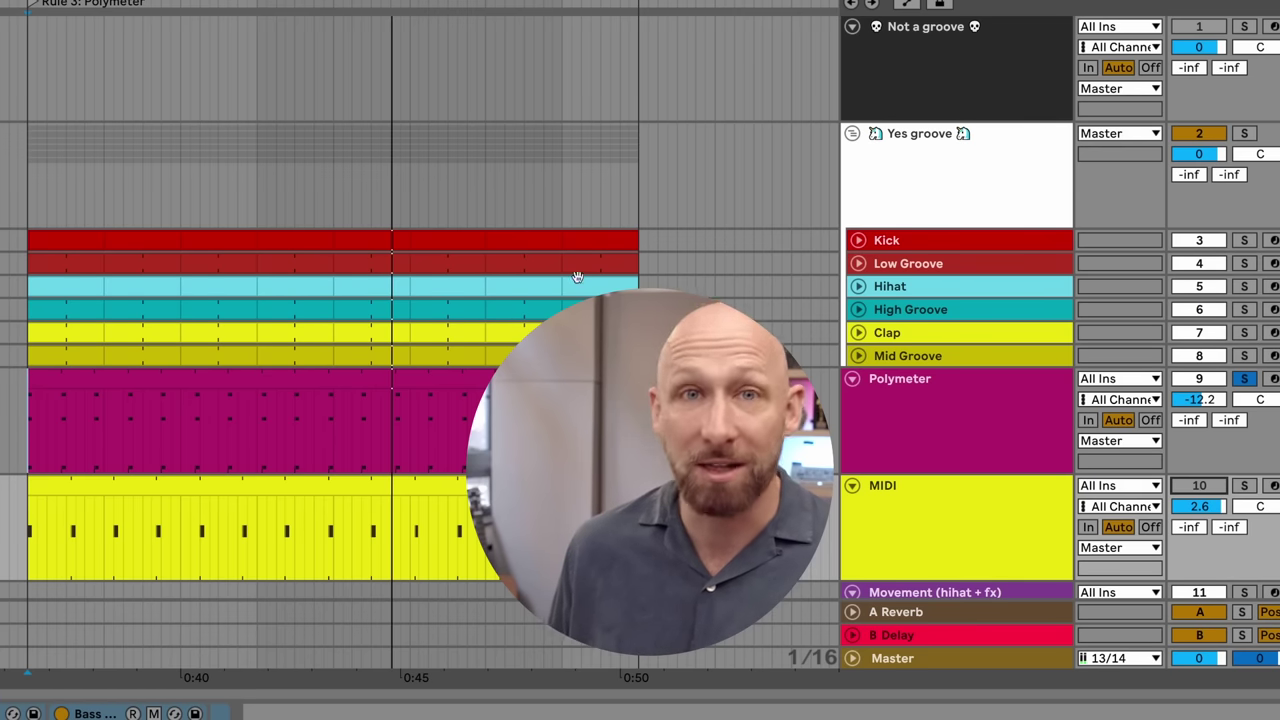
- Solo the Yes groove group and start playback
left_click(1244, 133)
left_click(45, 160)
key("space")
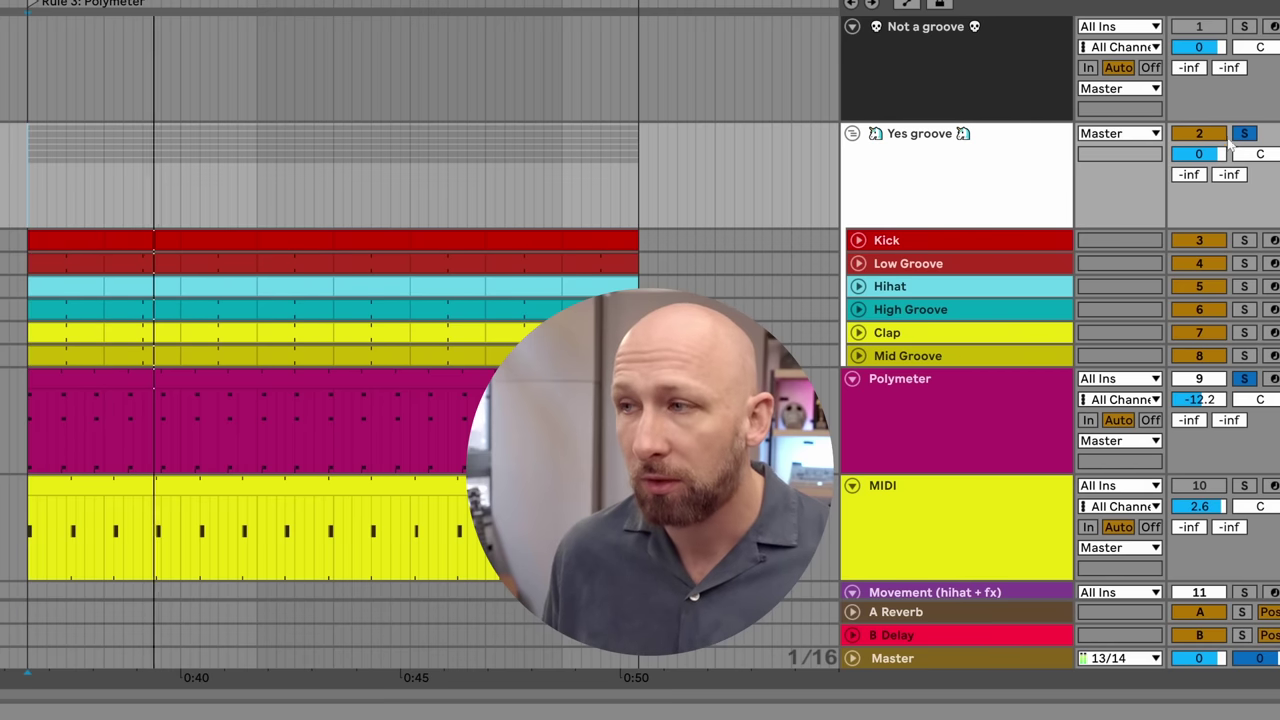
- Switch off Low Groove, Hihat, High Groove, Clap and Mid Groove in turn, then reactivate them
left_click(1199, 263)
left_click(1199, 286)
left_click(1199, 309)
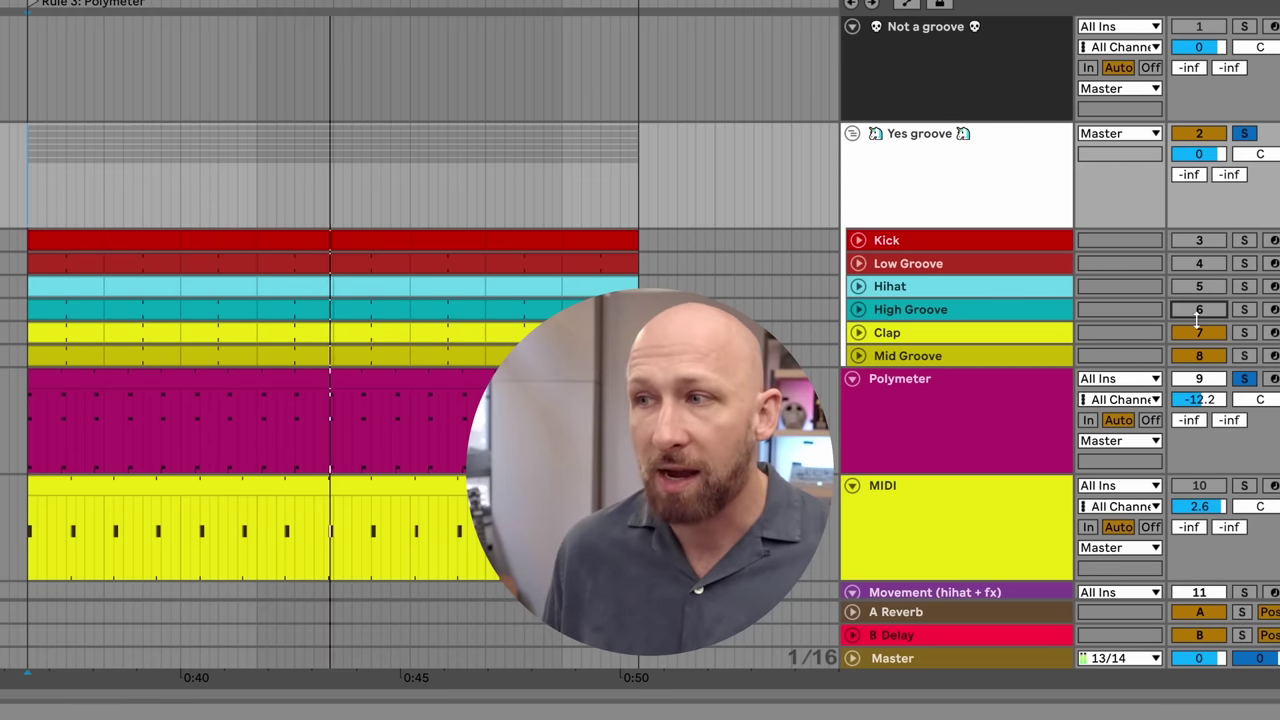
left_click(1200, 333)
left_click(1205, 355)
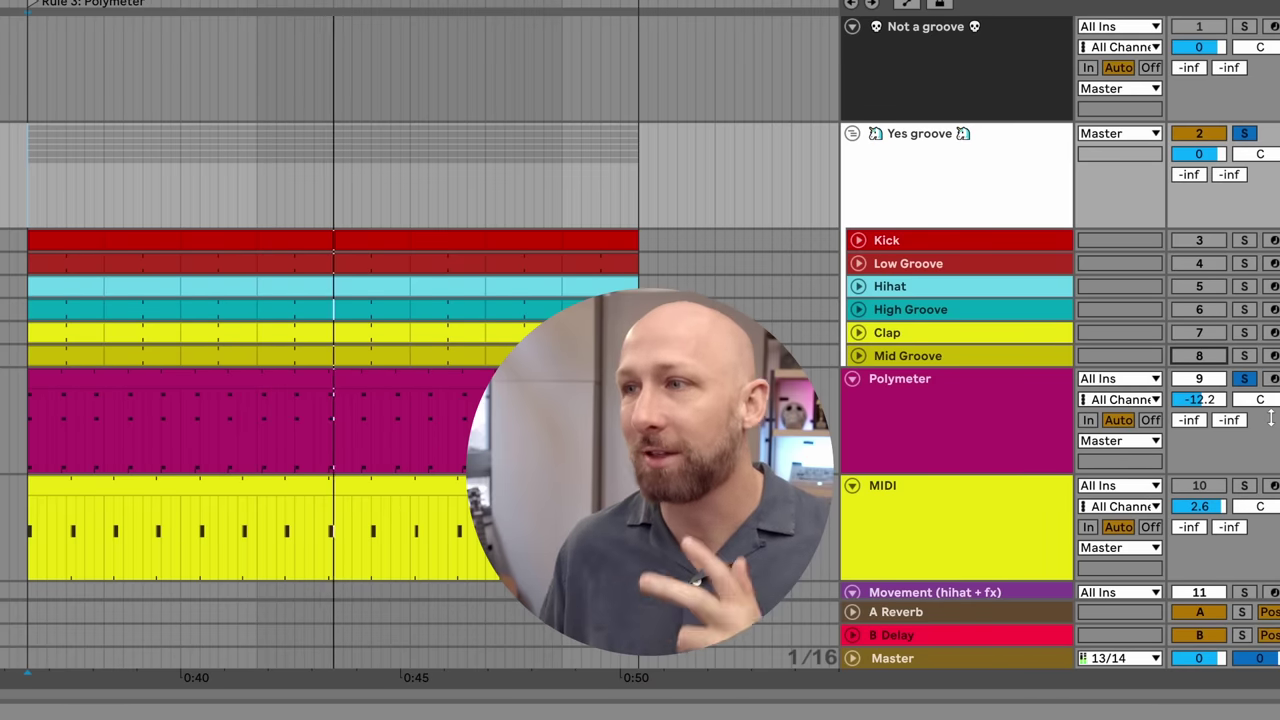
left_click(1203, 358)
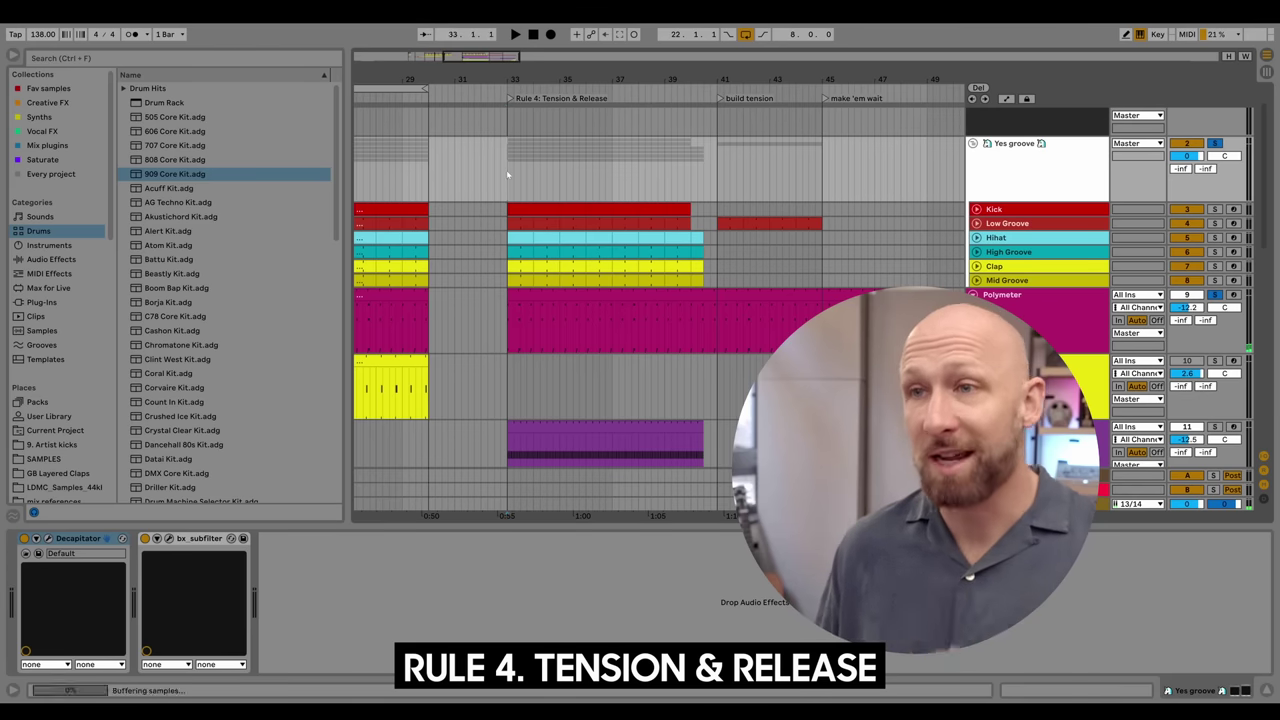
- Loop bars 33–45, then mark bars 33–41 and the Polymeter part 41–49 to compare
left_click_drag(507, 175, 928, 176)
key("ctrl+l")
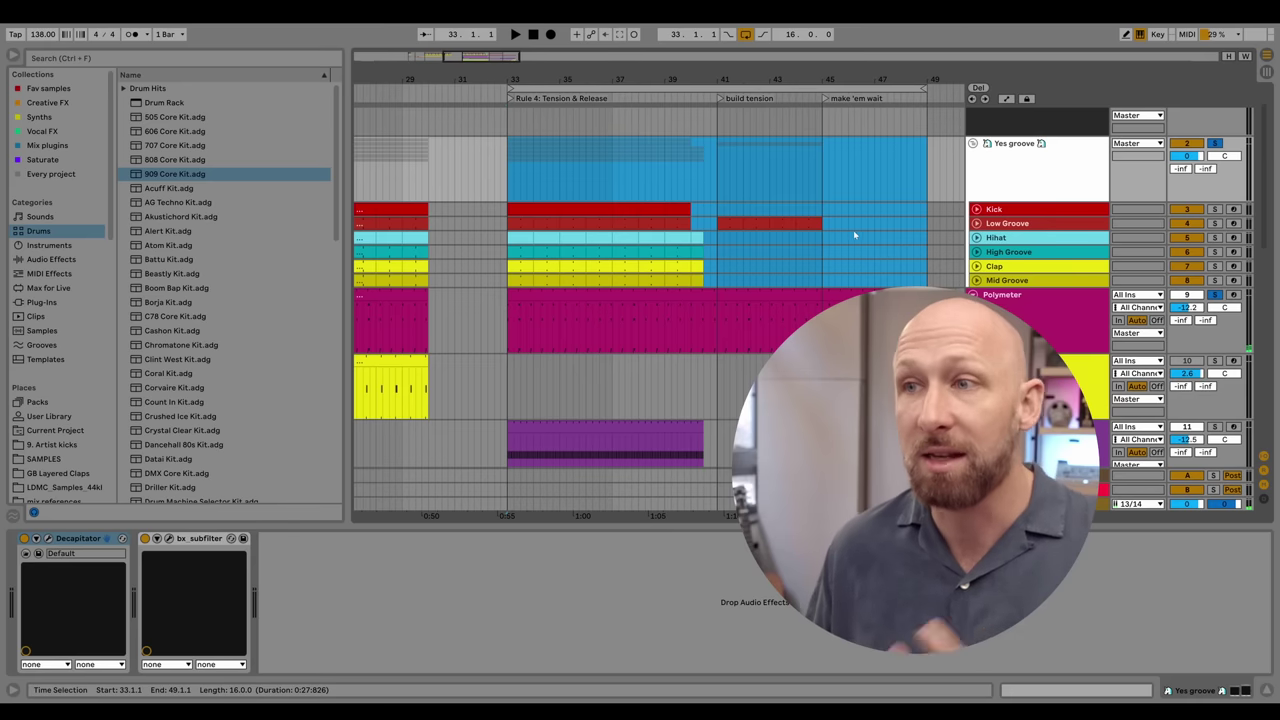
left_click(849, 183)
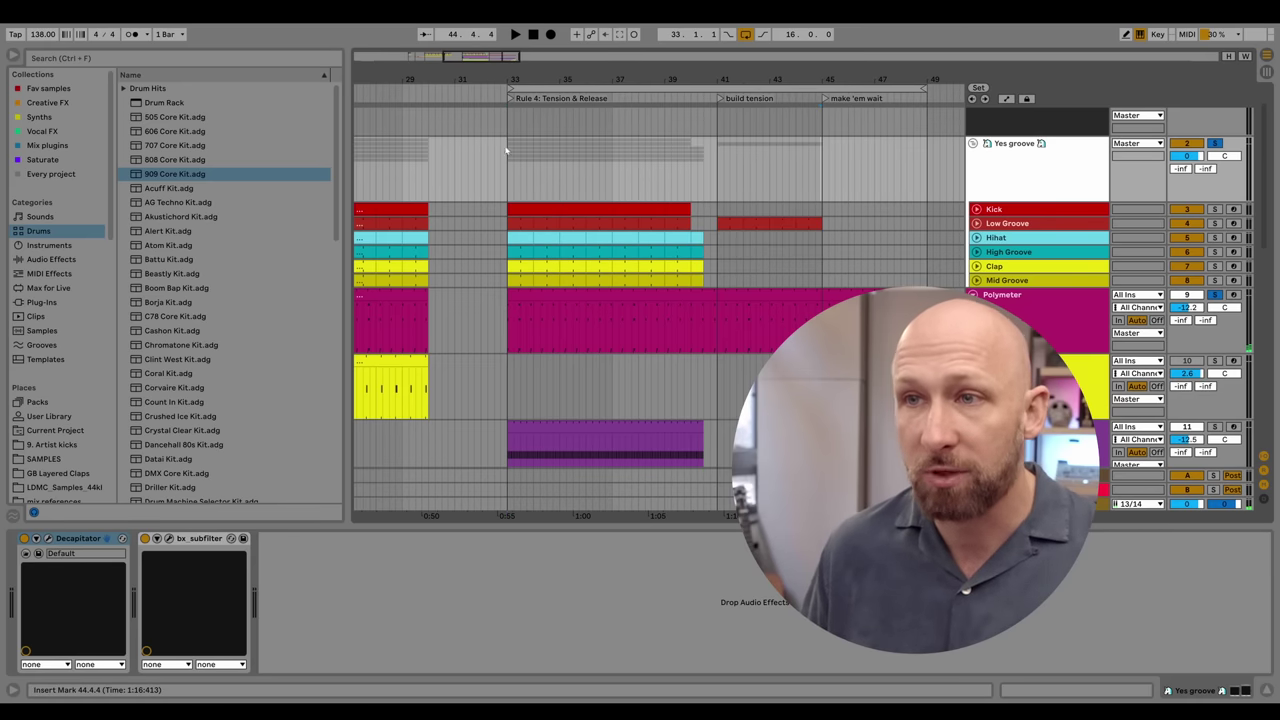
left_click_drag(506, 150, 925, 162)
left_click(721, 167)
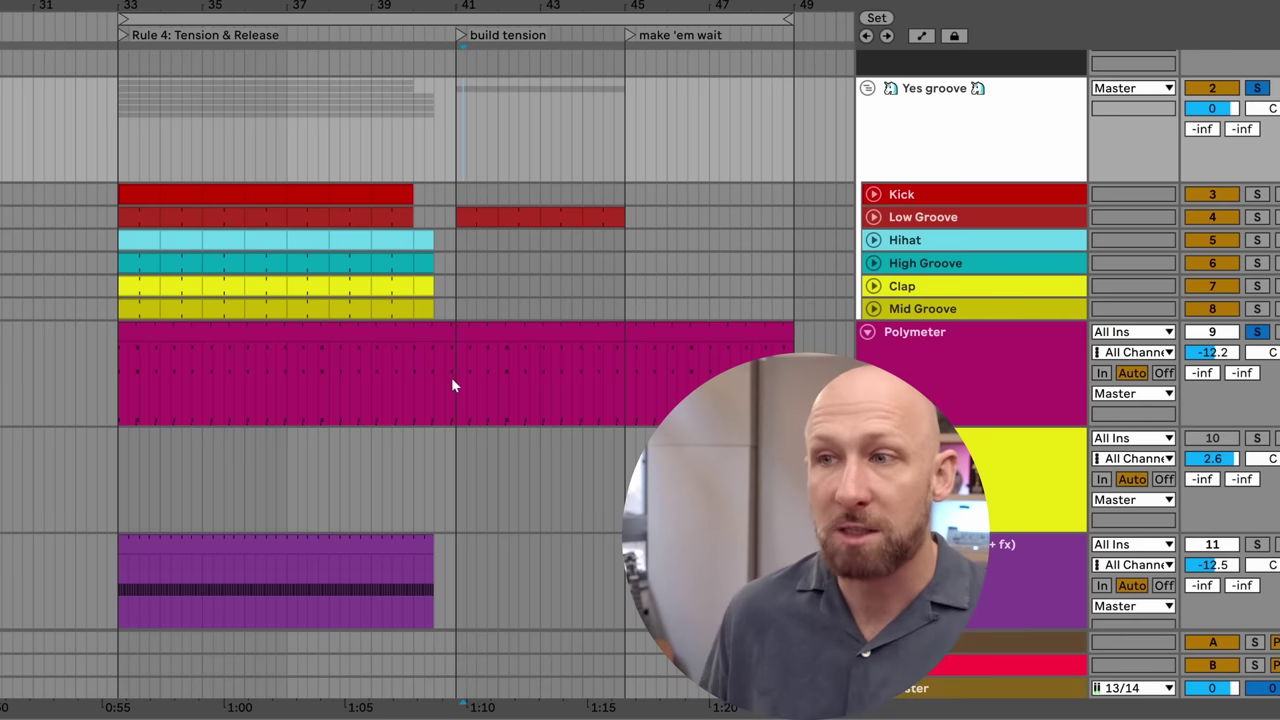
left_click_drag(714, 323, 927, 319)
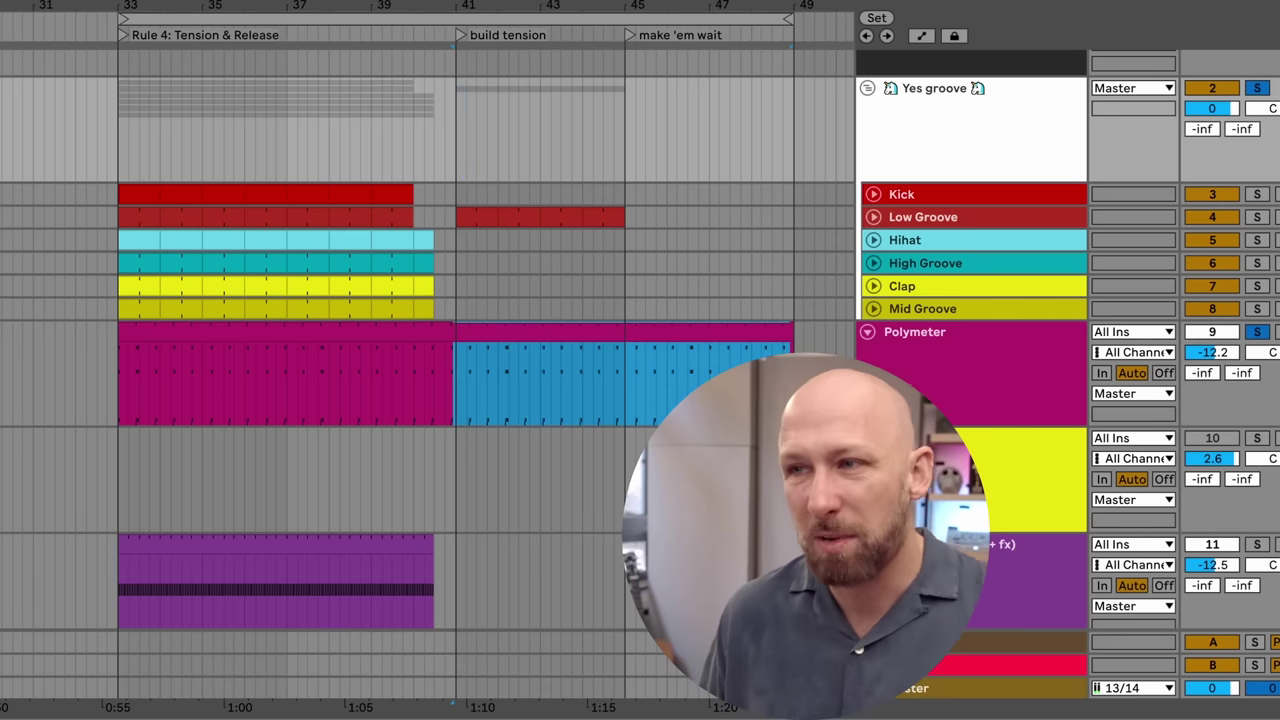
left_click(675, 67)
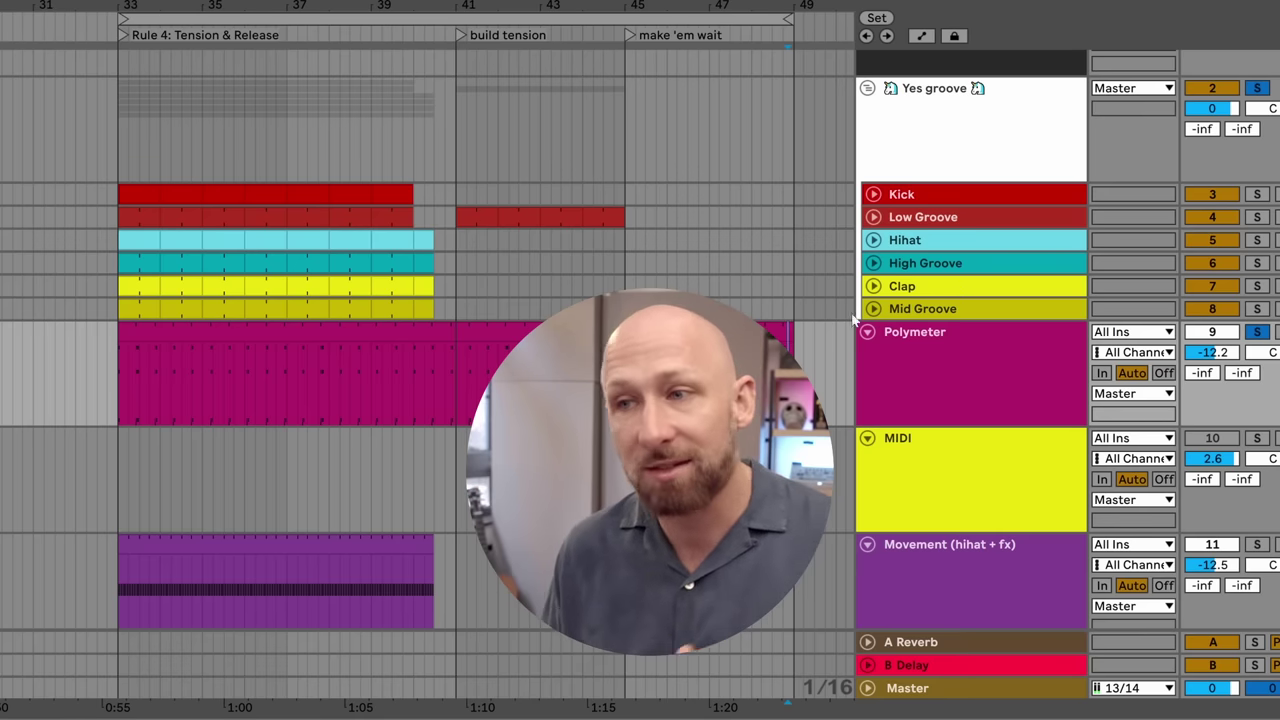
- Expand the SFX and SFX + Reverb tracks while briefly auditioning the section
scroll(640, 340, "down", 3)
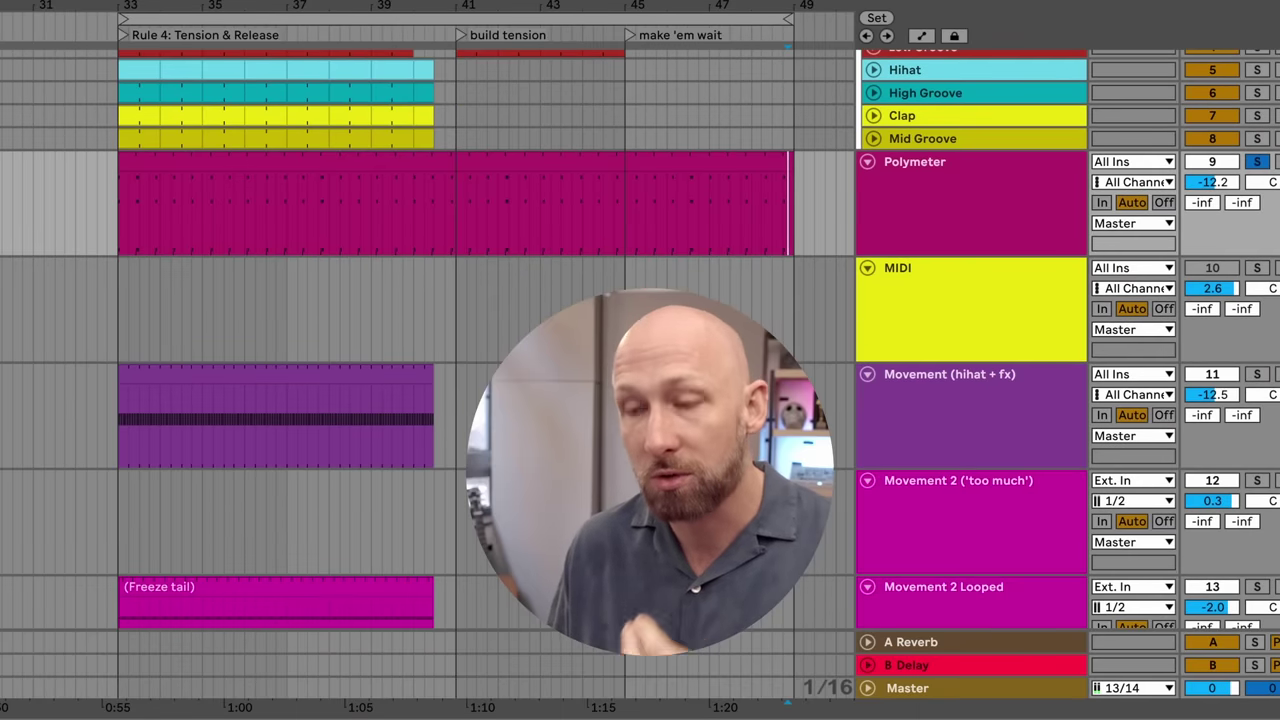
scroll(141, 316, "down", 6)
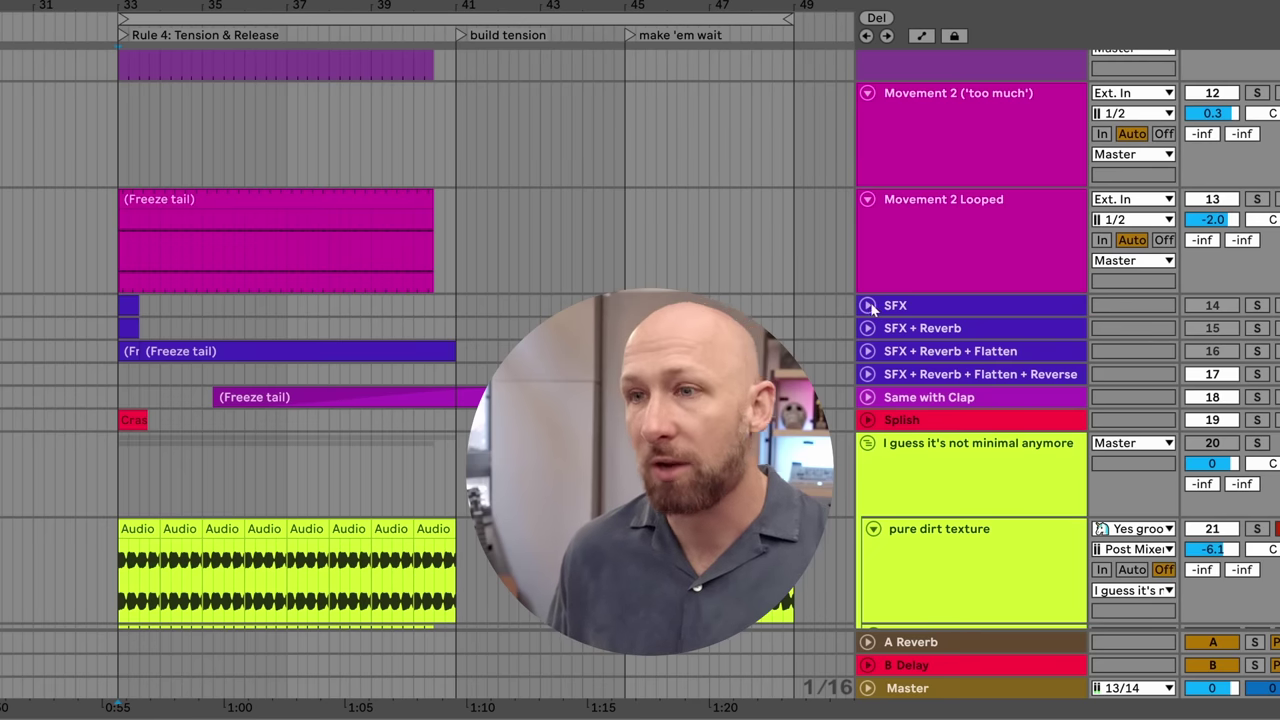
left_click(867, 305)
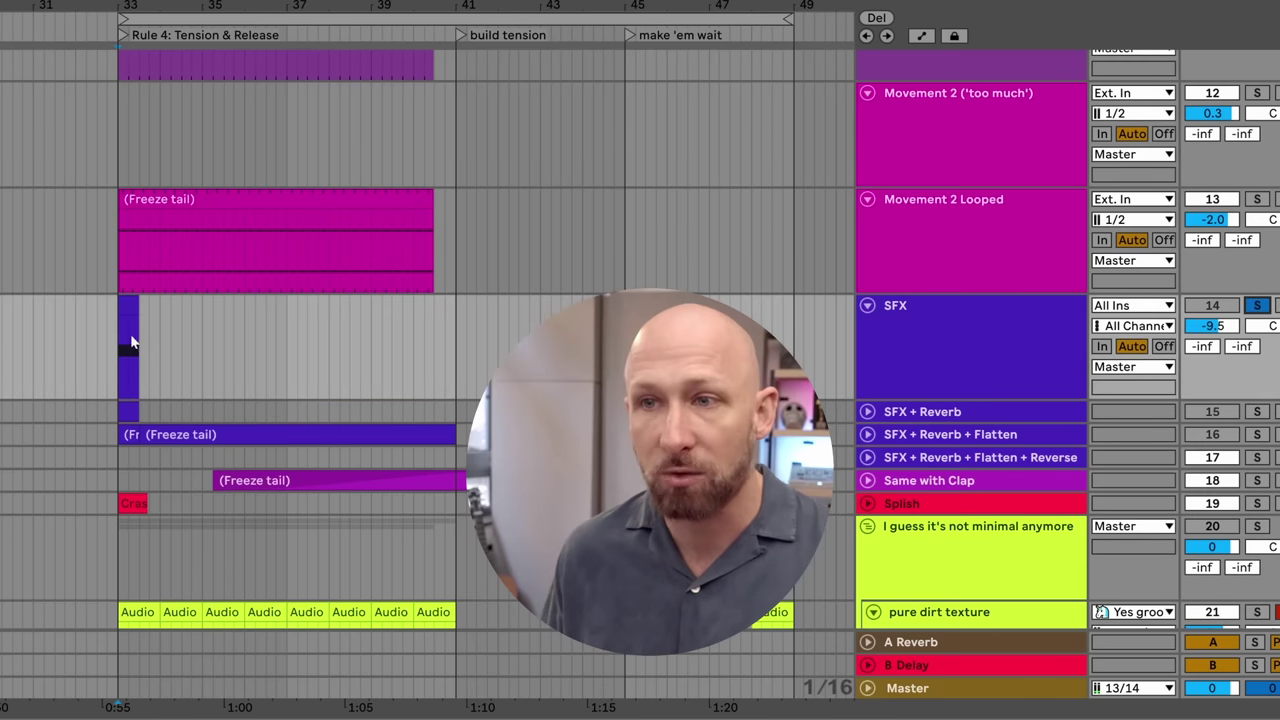
key("space")
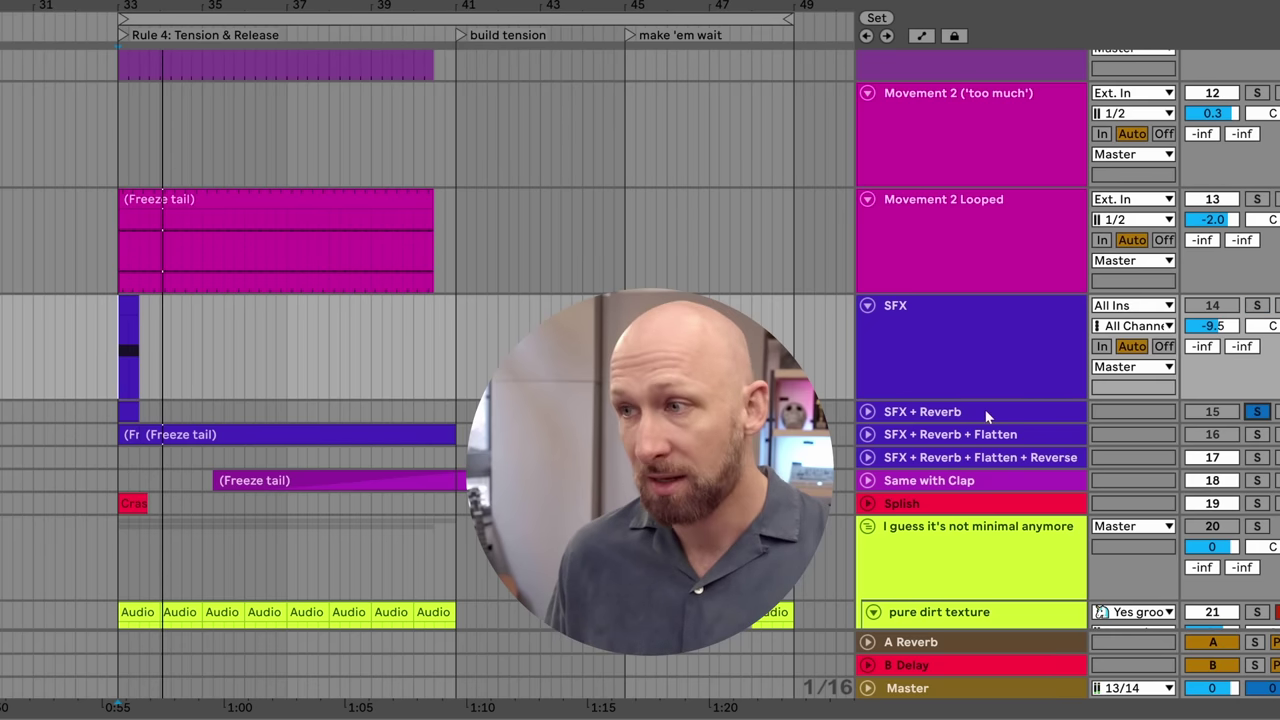
left_click(867, 412)
key("space")
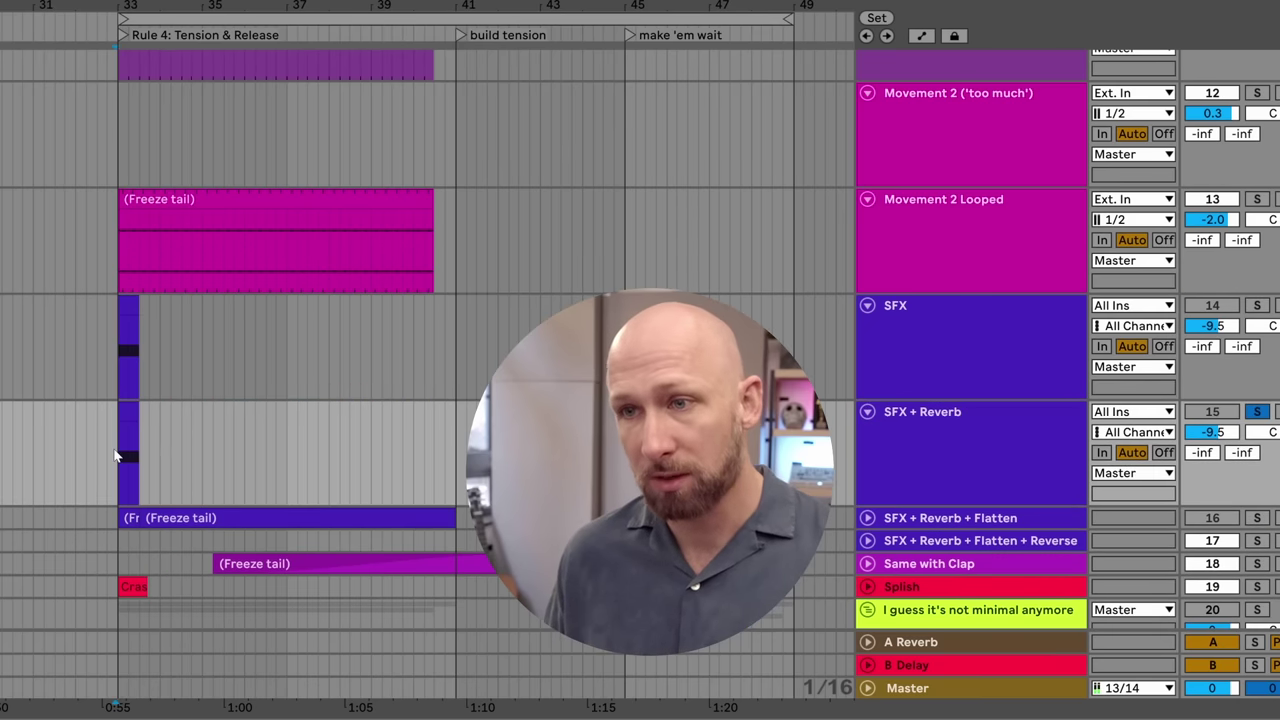
- Unfold the Flatten and Reverse tracks and open the Flatten track's Freeze tail clip (bars 33–41)
scroll(220, 453, "down", 3)
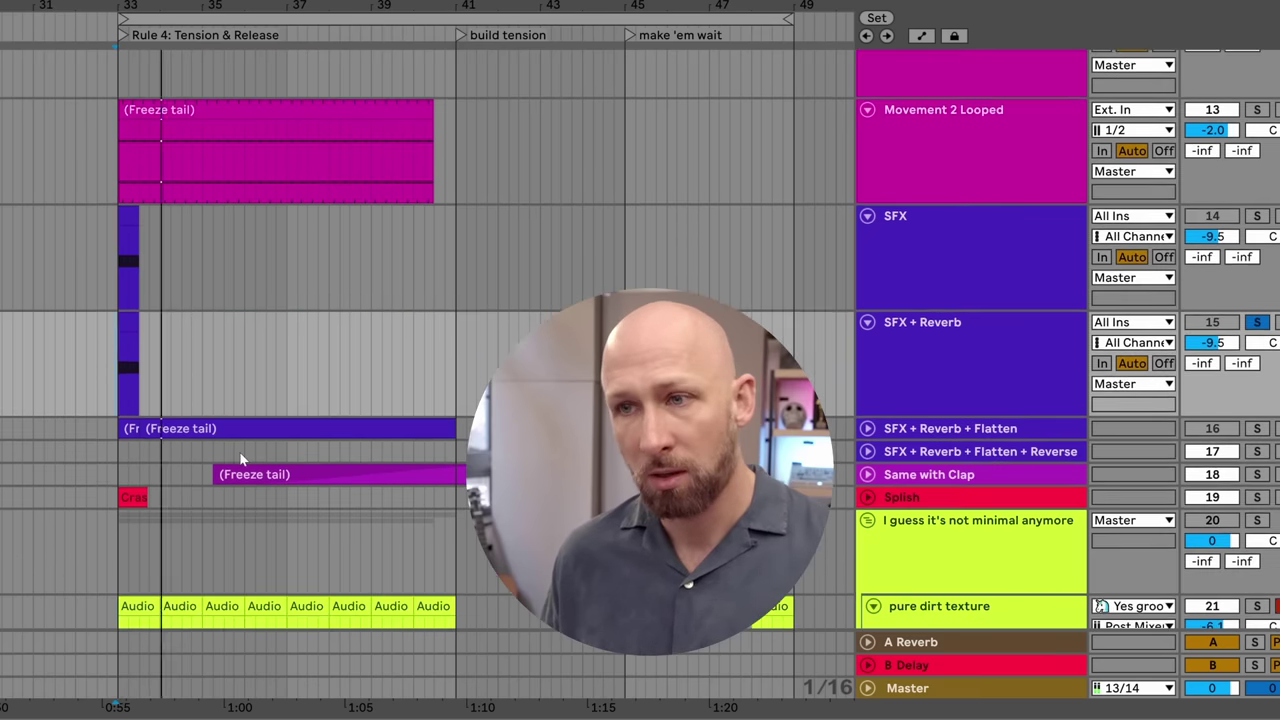
left_click(867, 428)
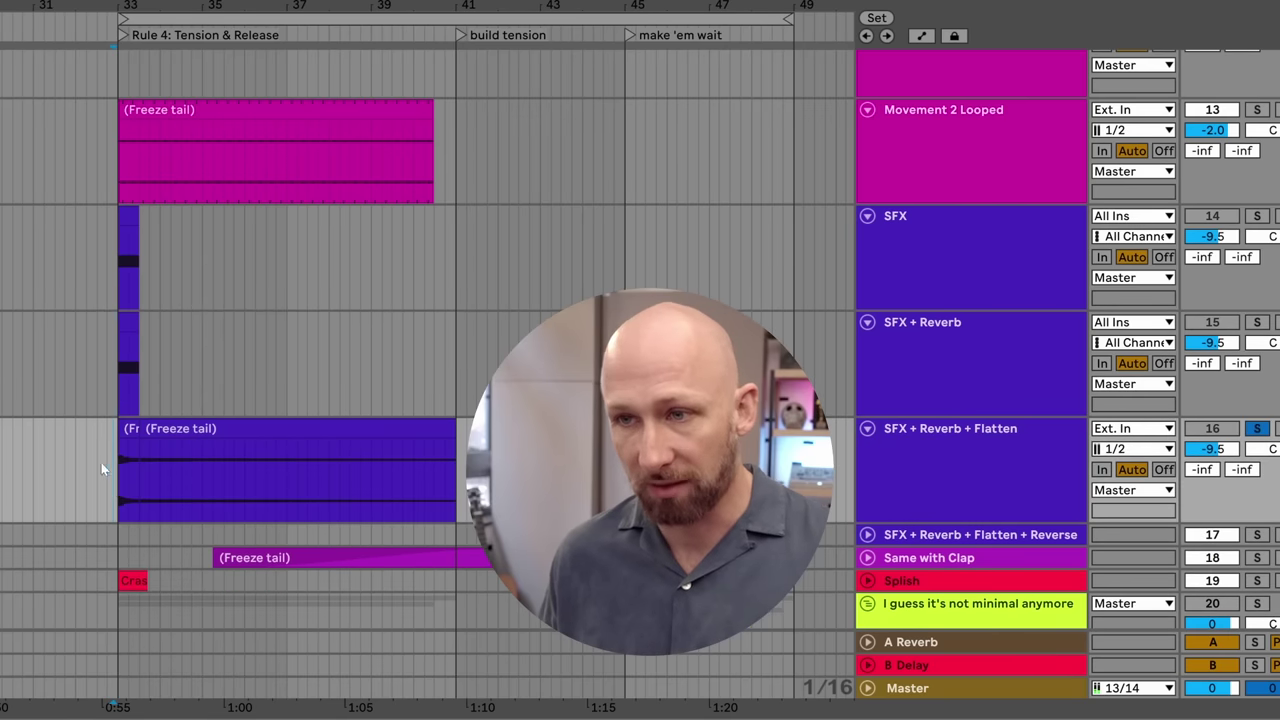
scroll(884, 470, "down", 3)
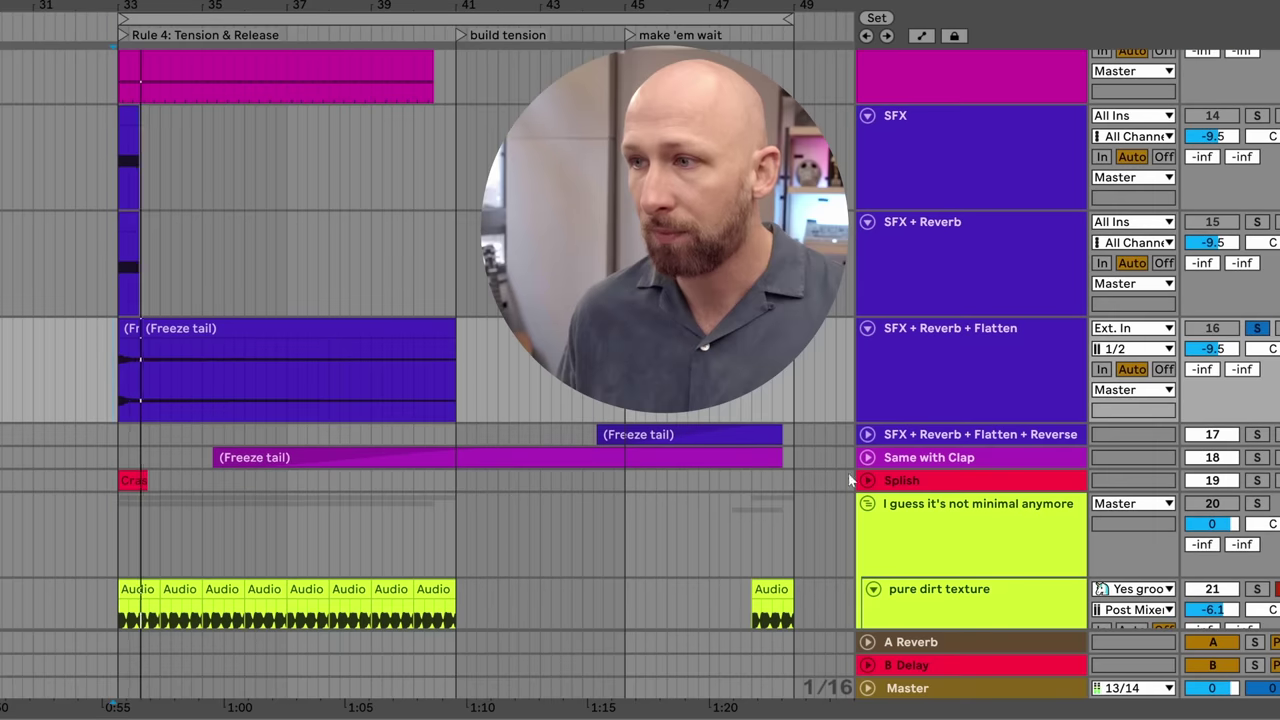
left_click(867, 434)
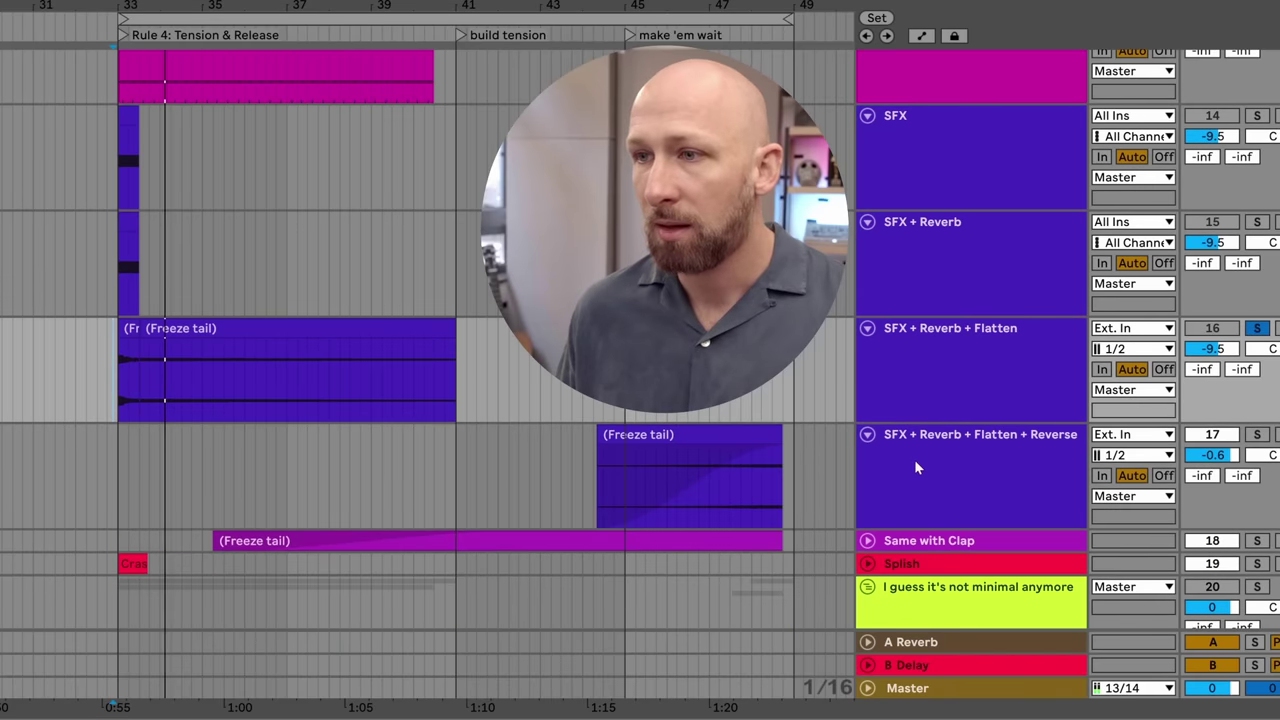
left_click(246, 330)
double_click(246, 329)
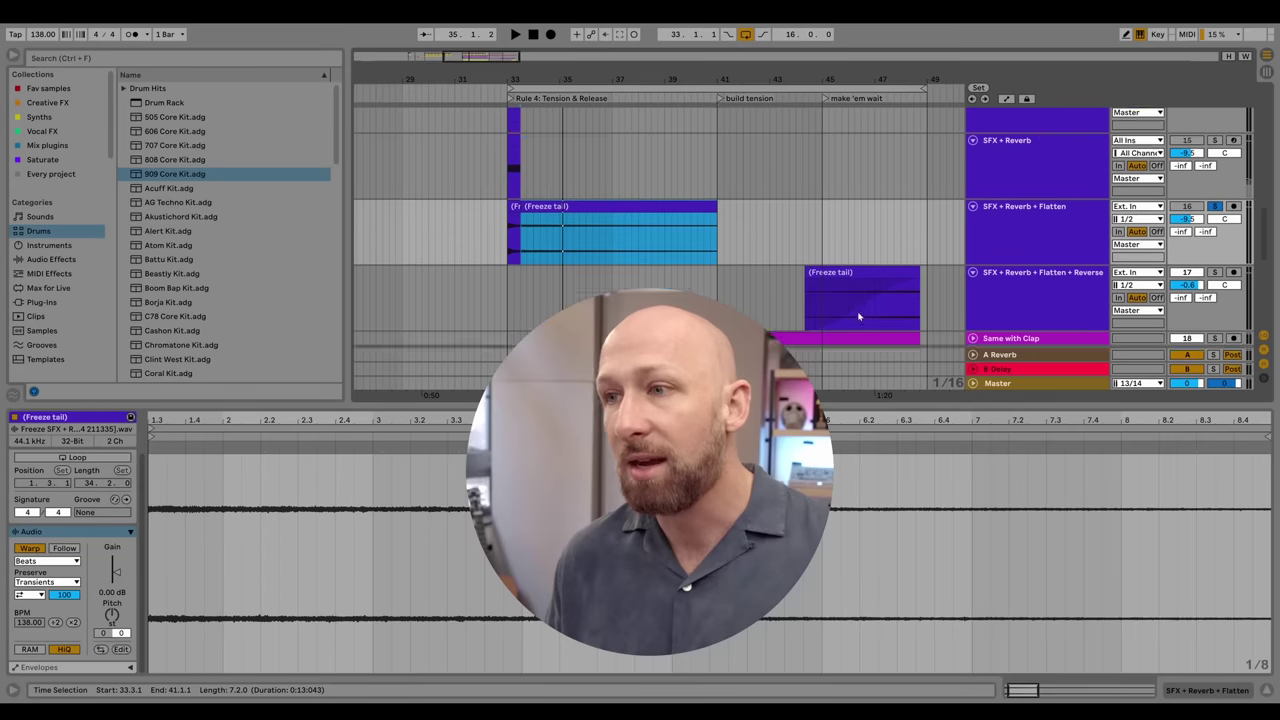
- Unfold Same with Clap, select its Freeze tail clip, and play the reversed tails from about 1:15
scroll(860, 317, "down", 2)
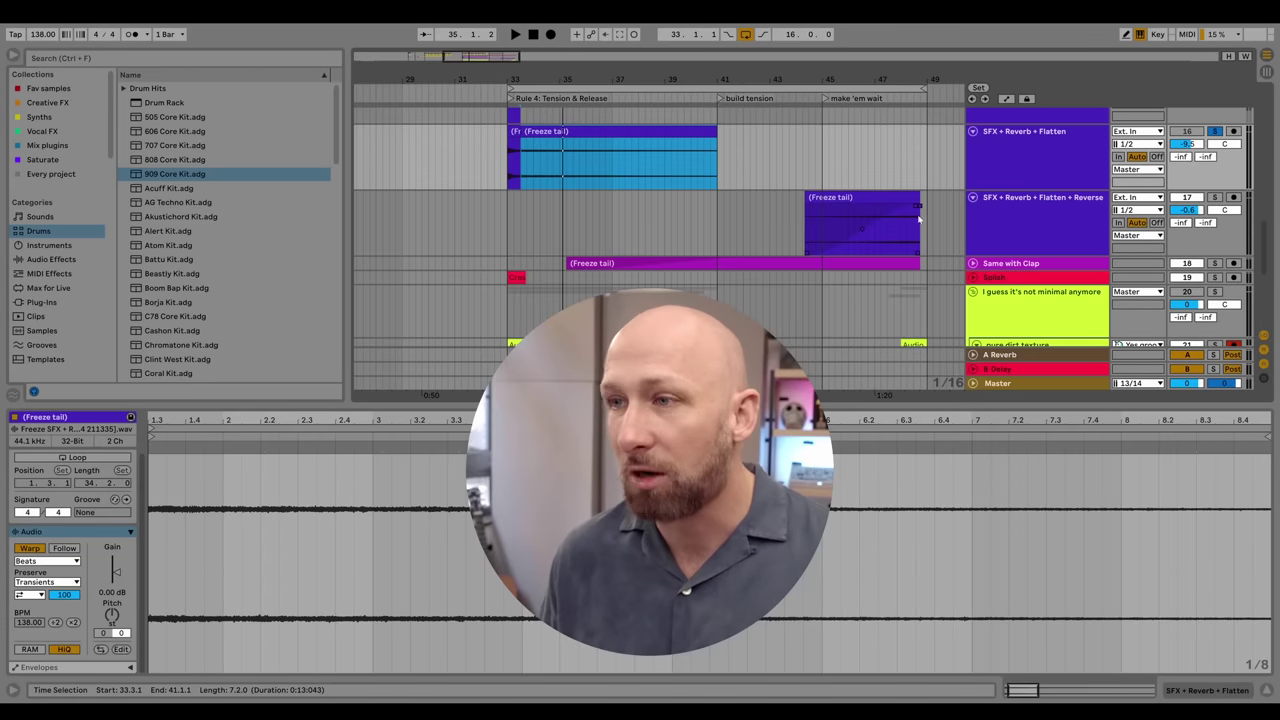
left_click_drag(783, 220, 920, 223)
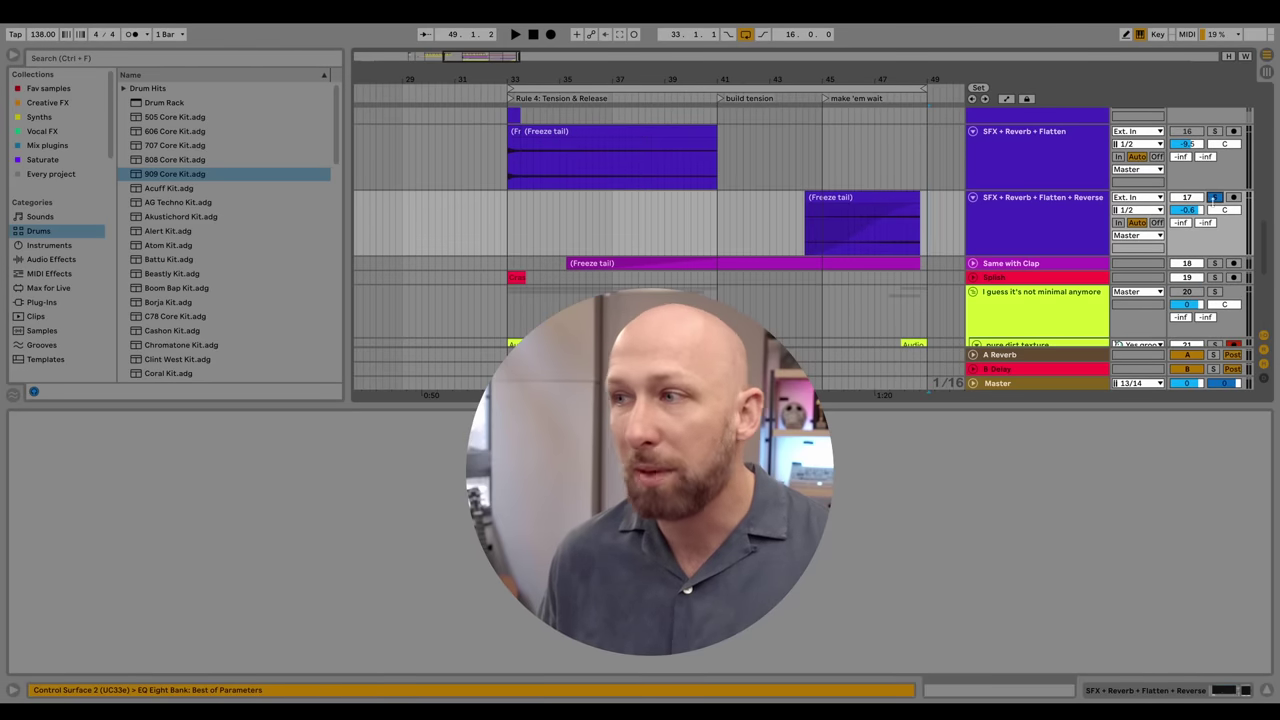
left_click(972, 263)
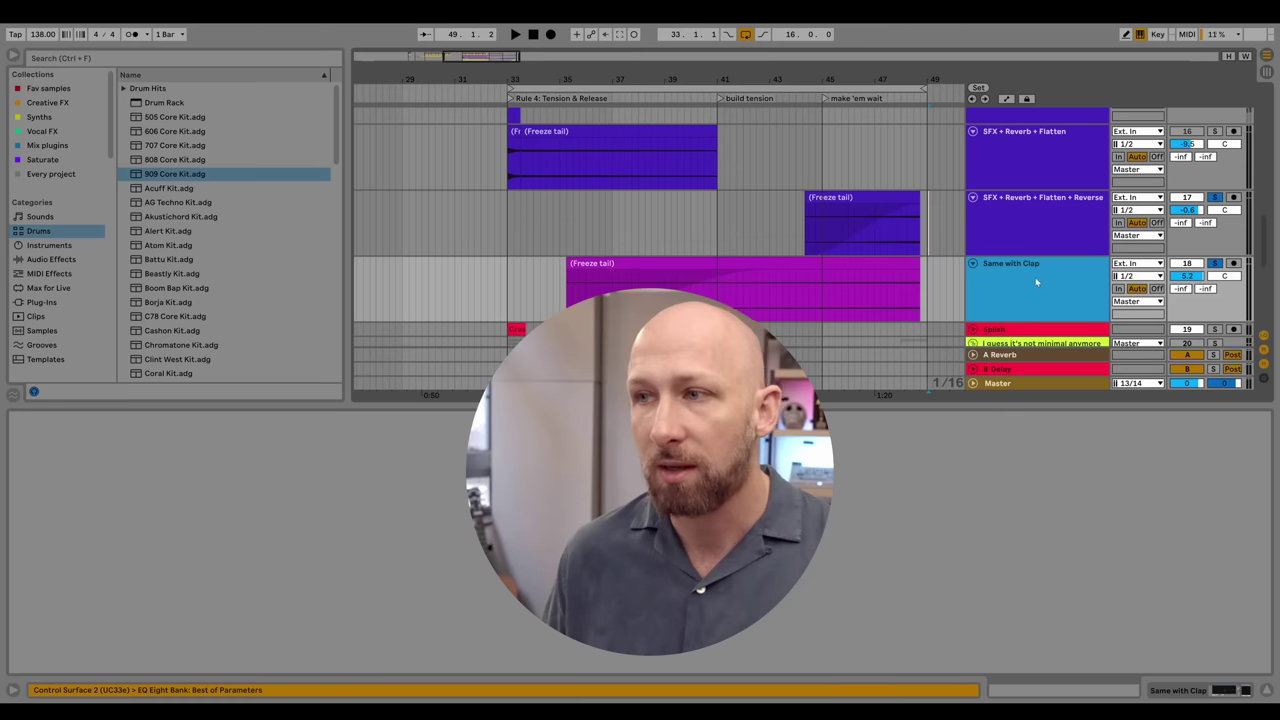
left_click(806, 232)
left_click(1017, 242)
key("space")
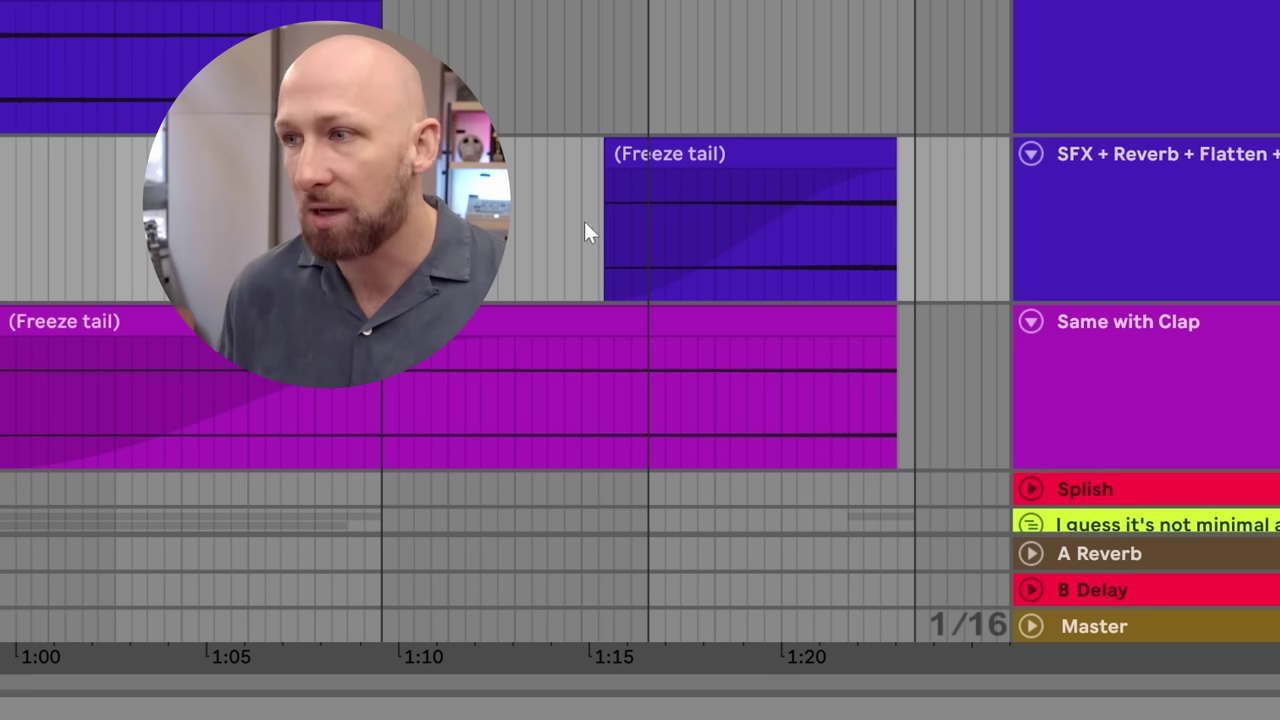
scroll(586, 222, "down", 3)
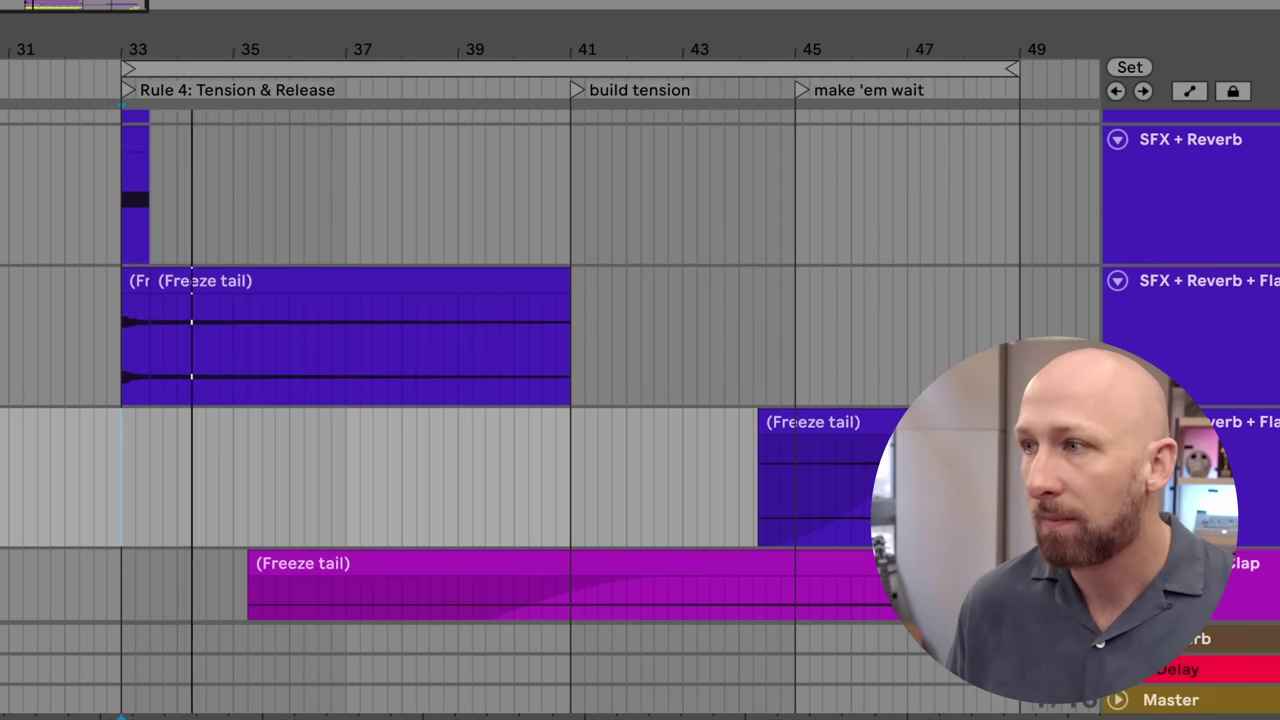
scroll(1248, 373, "up", 6)
scroll(680, 303, "up", 4)
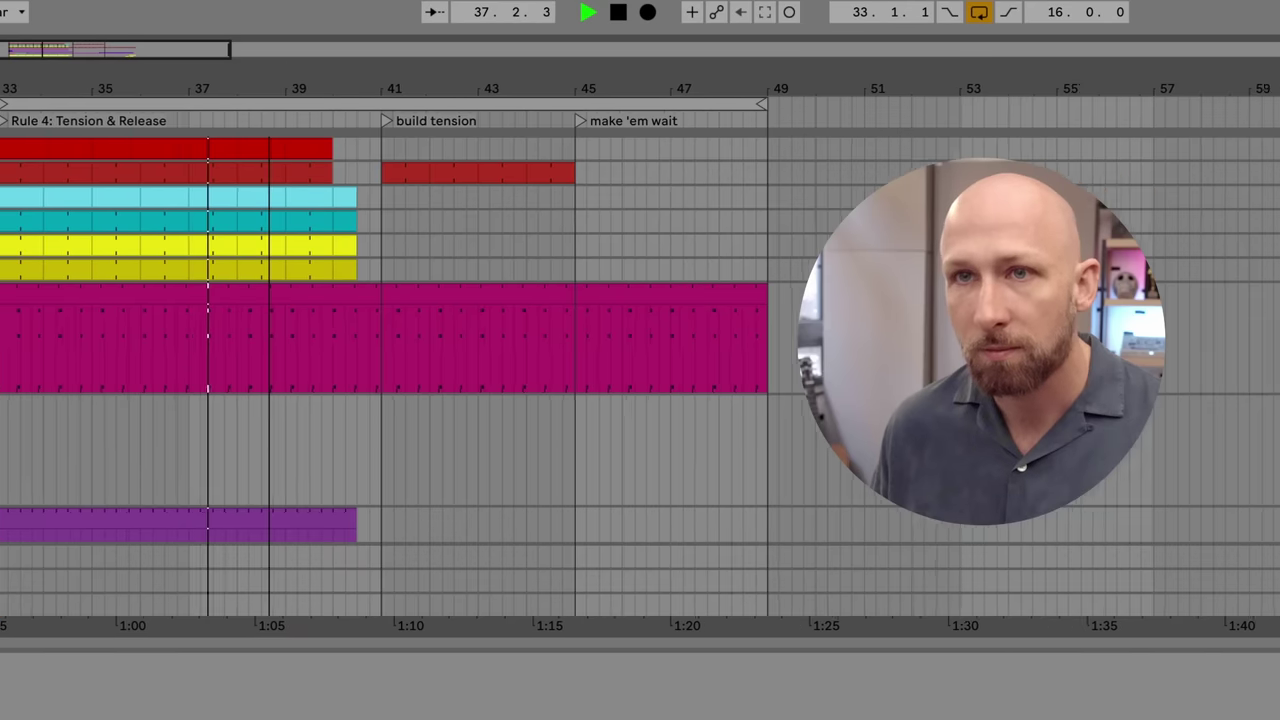
scroll(483, 218, "up", 5)
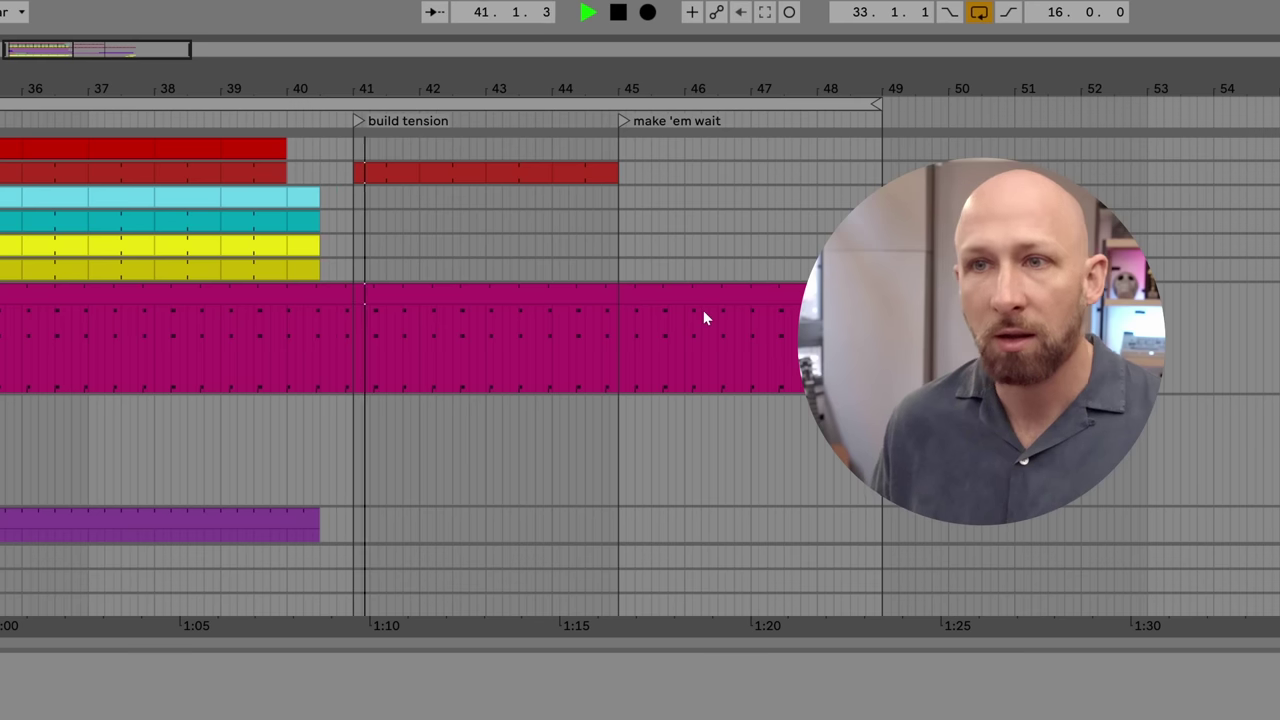
scroll(640, 376, "up", 5)
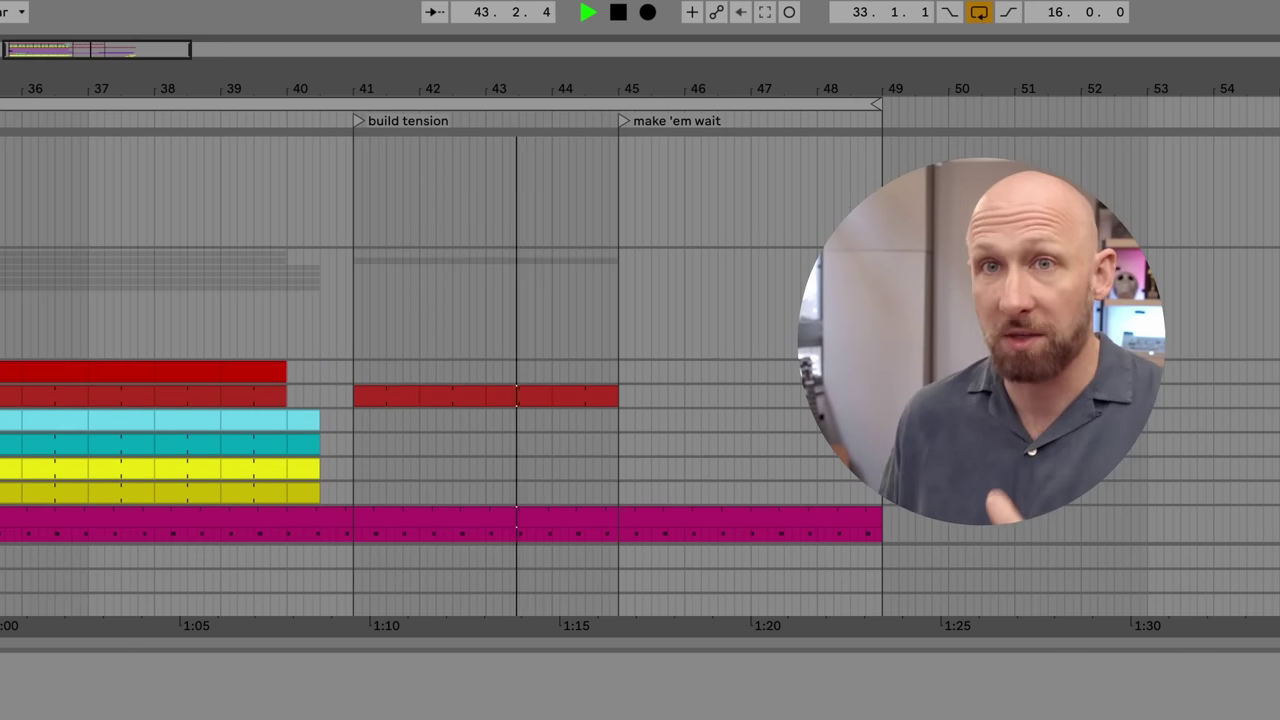
scroll(440, 480, "down", 5)
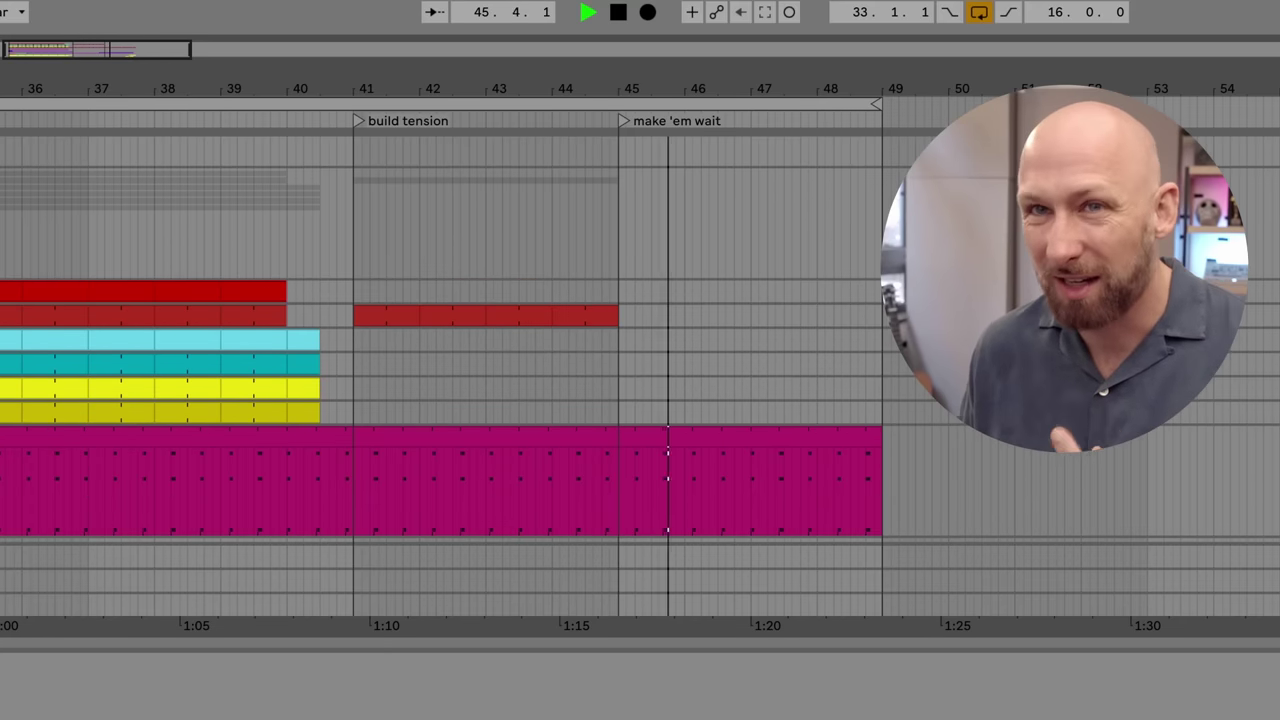
scroll(440, 400, "down", 2)
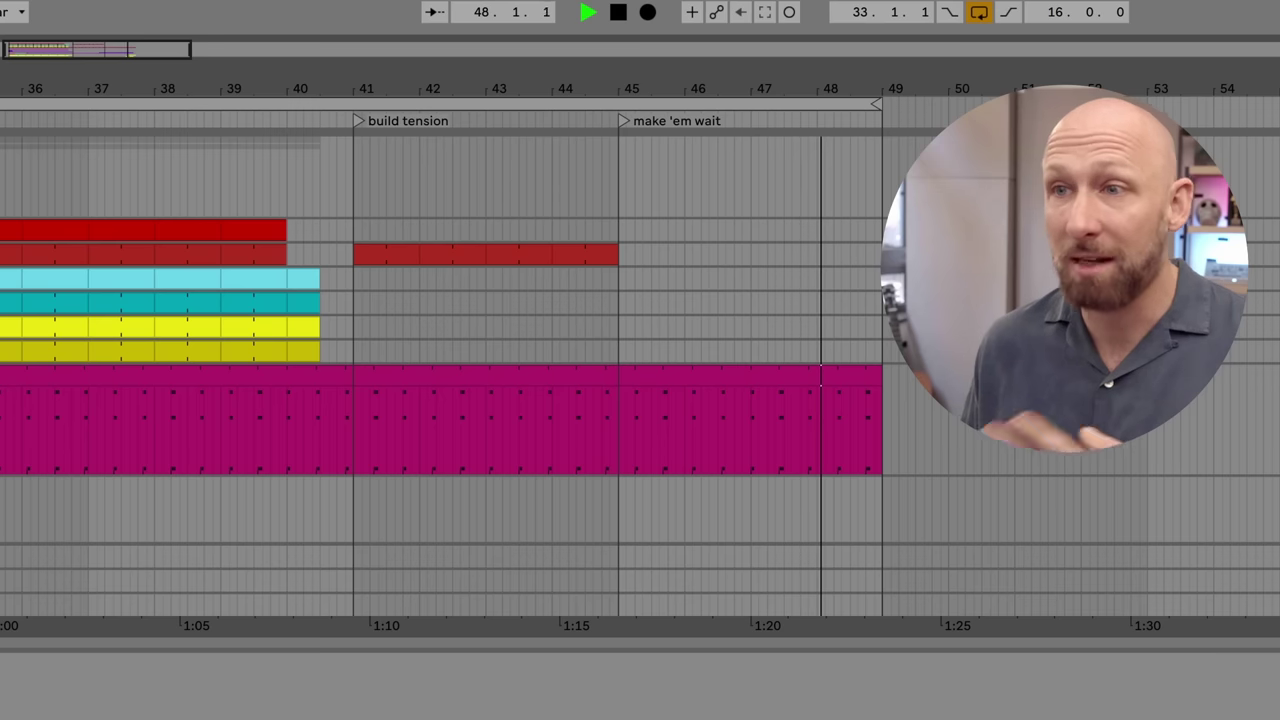
scroll(440, 400, "down", 1)
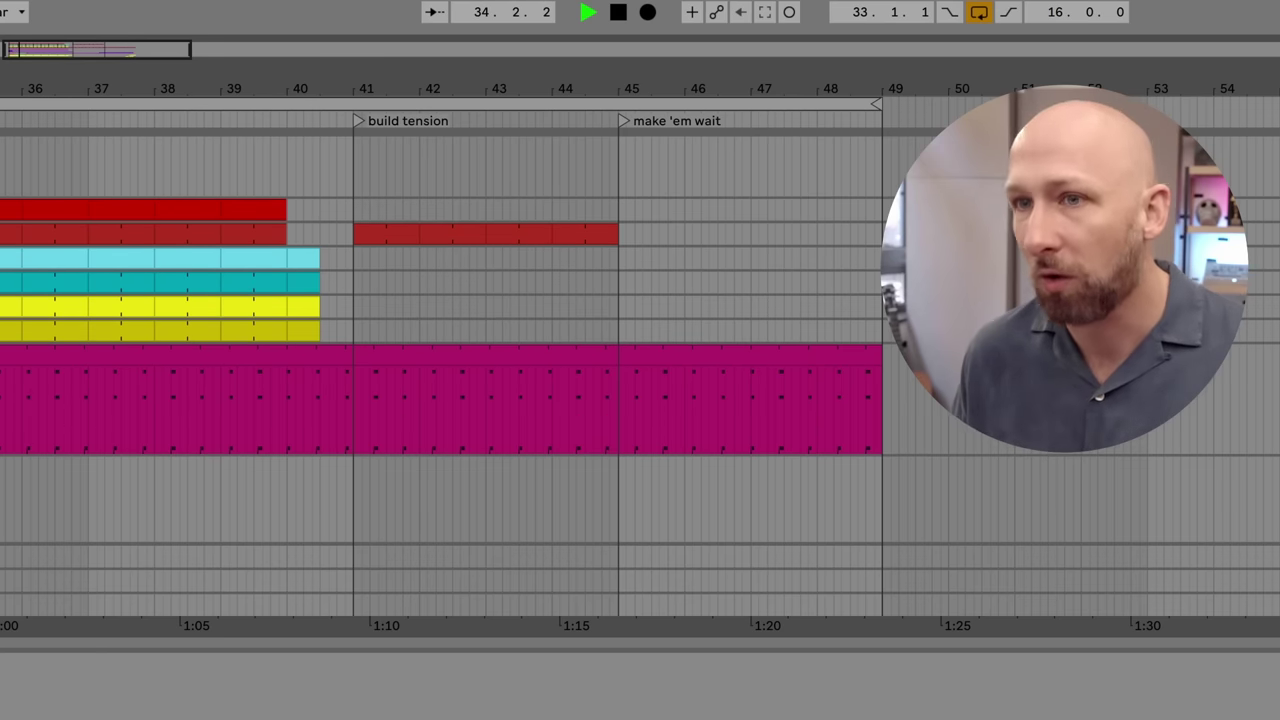
- Halve the loop brace to eight bars, covering bars 33–41
scroll(440, 400, "down", 10)
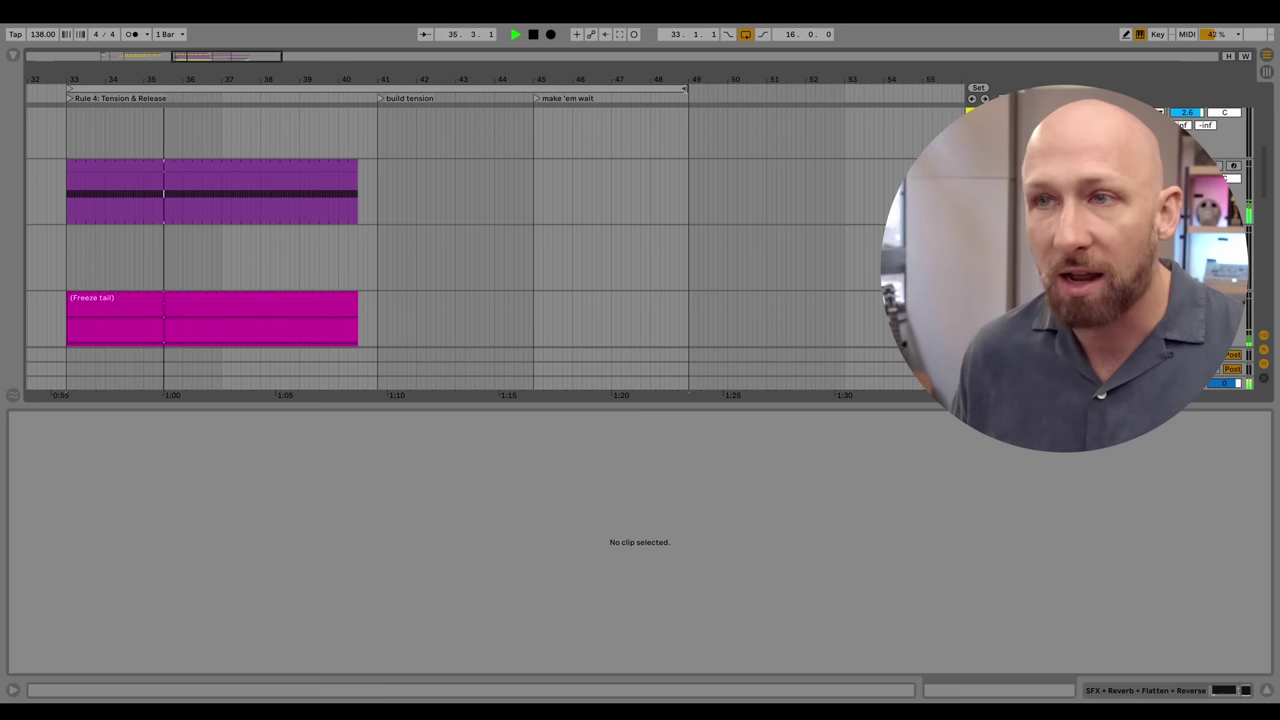
key("ctrl+Down")
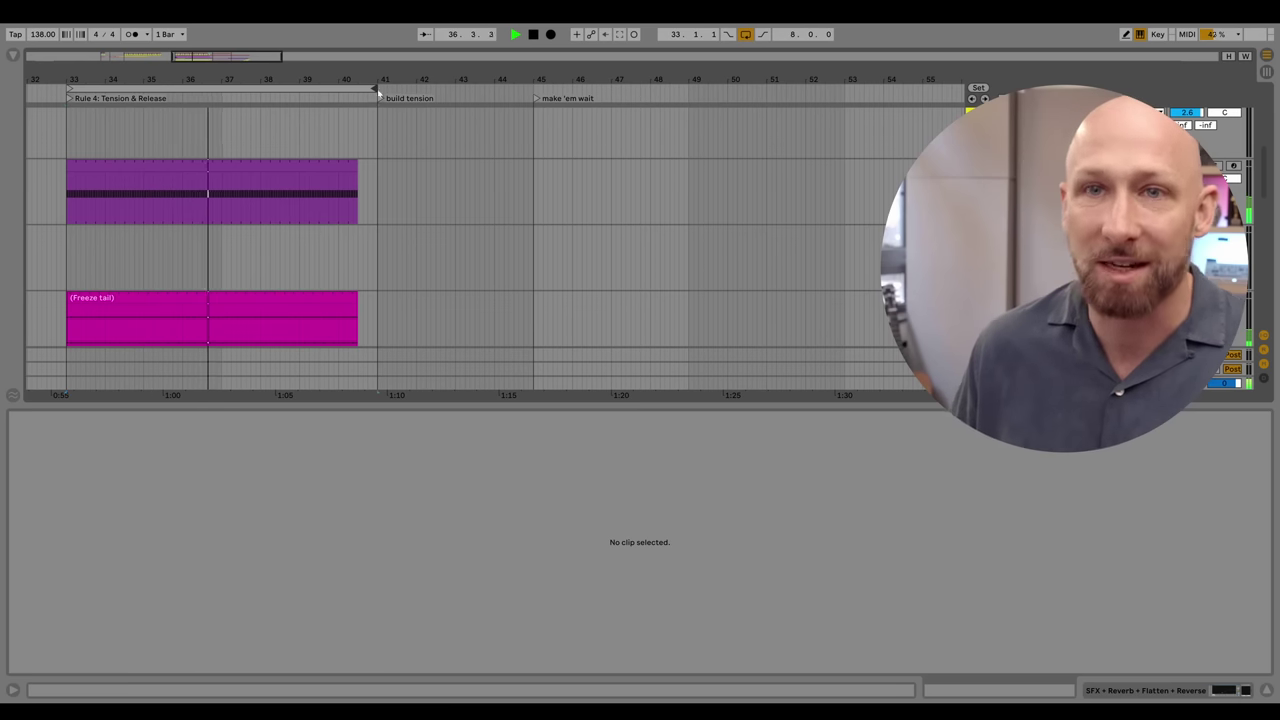
scroll(500, 240, "down", 5)
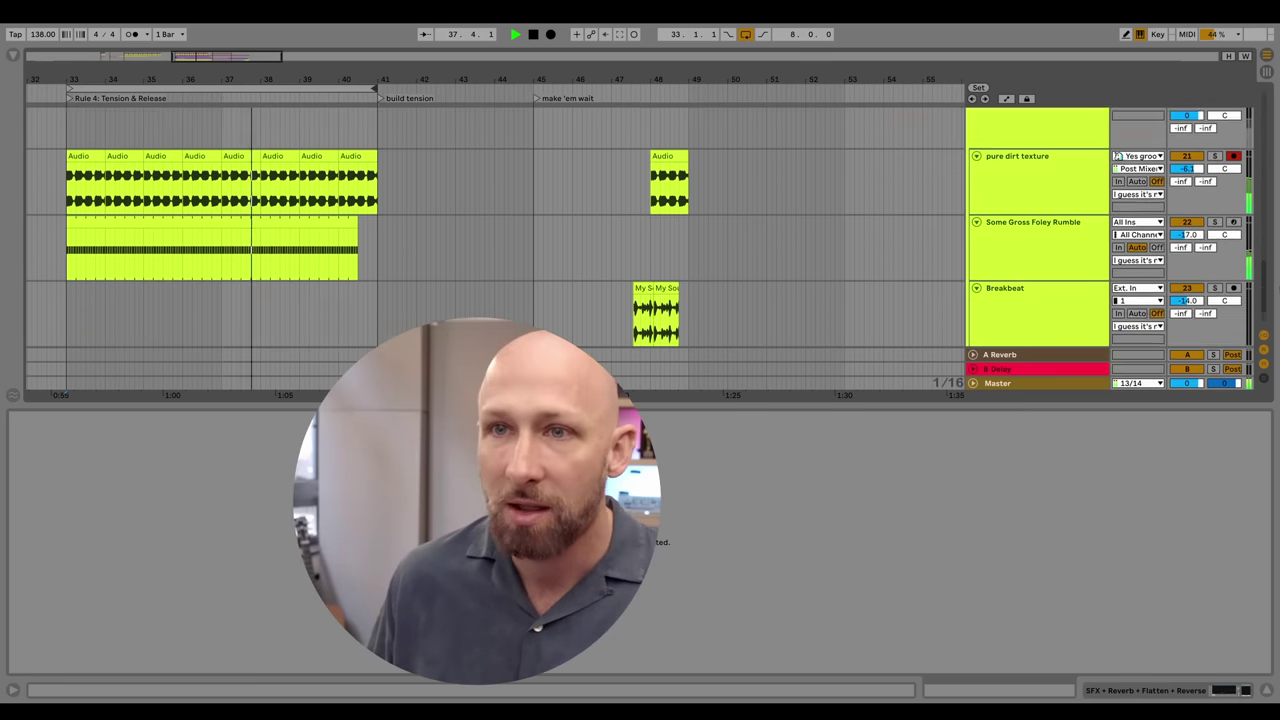
scroll(1262, 160, "up", 2)
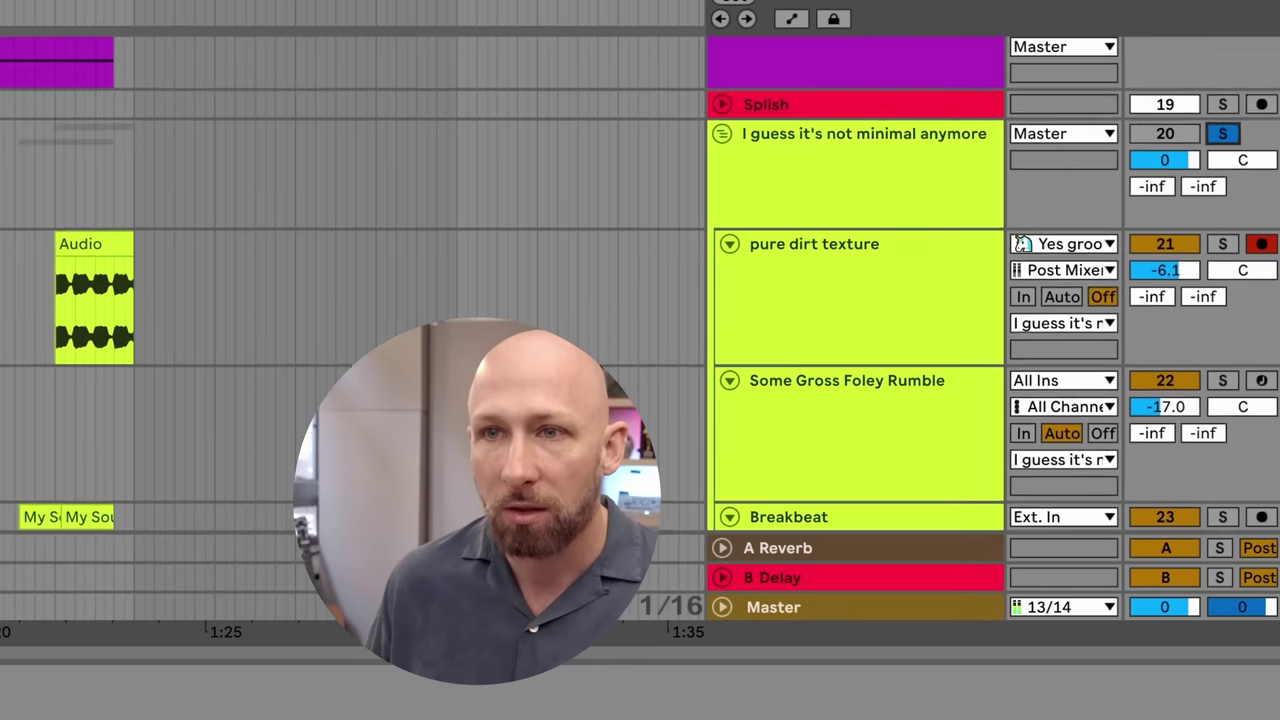
scroll(1217, 155, "down", 2)
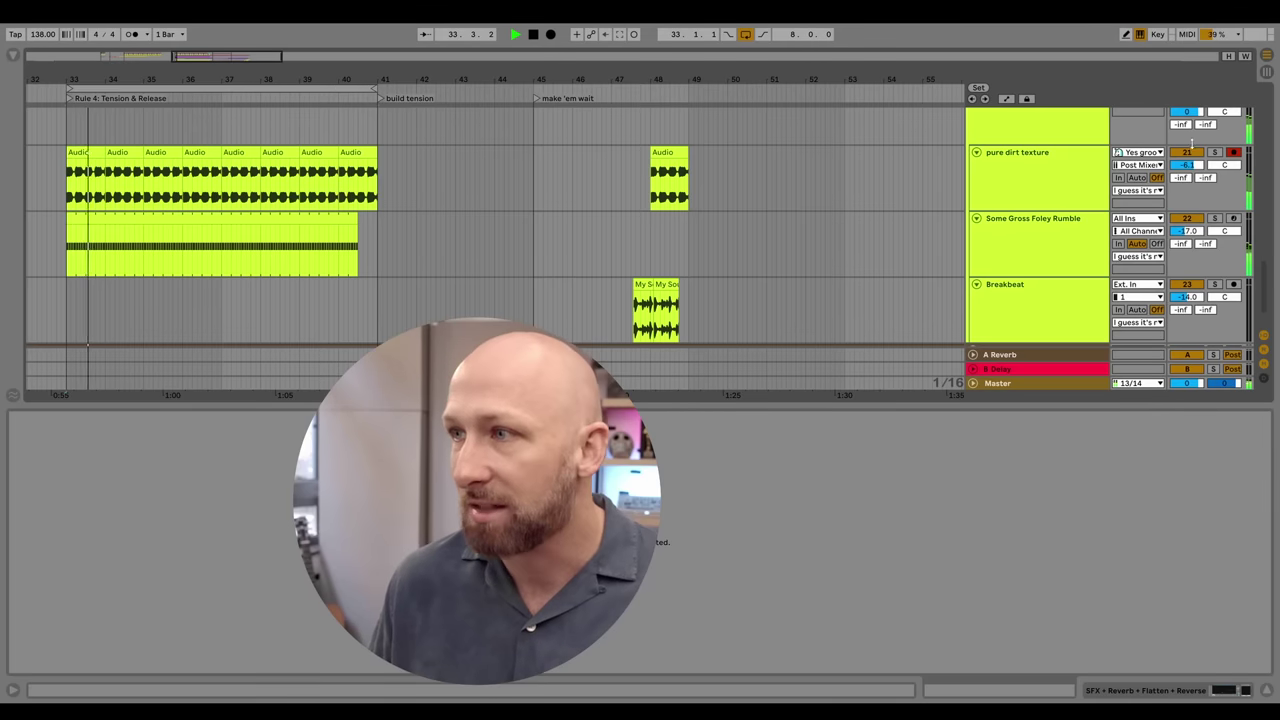
scroll(1204, 147, "up", 2)
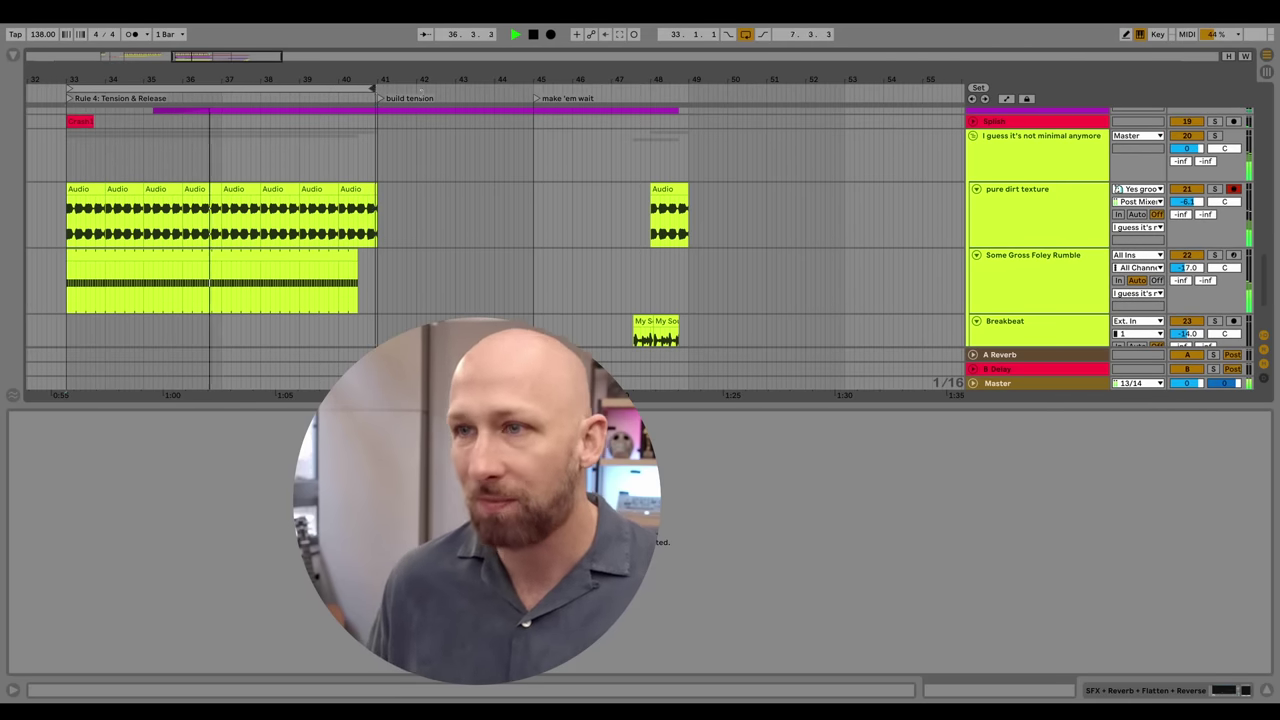
- Drag the loop end back so the loop spans bars 33–49
left_click_drag(373, 90, 662, 90)
left_click(600, 90)
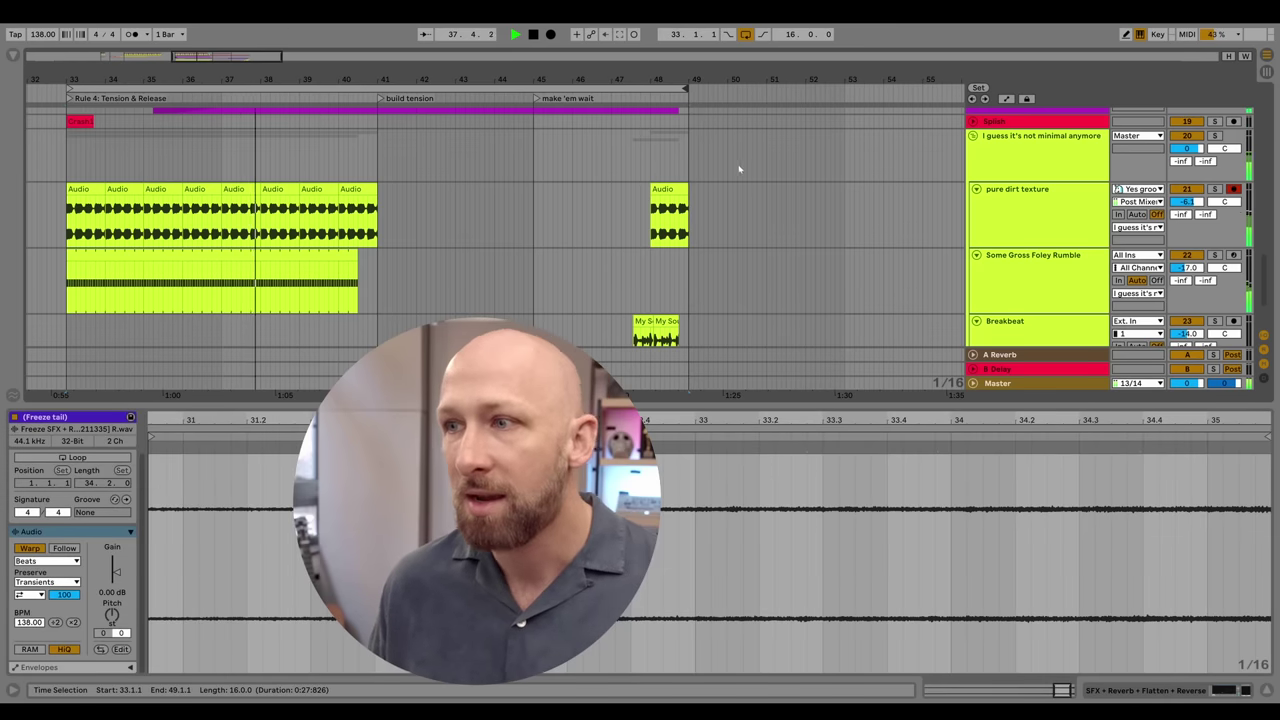
scroll(638, 210, "down", 1)
left_click(1036, 310)
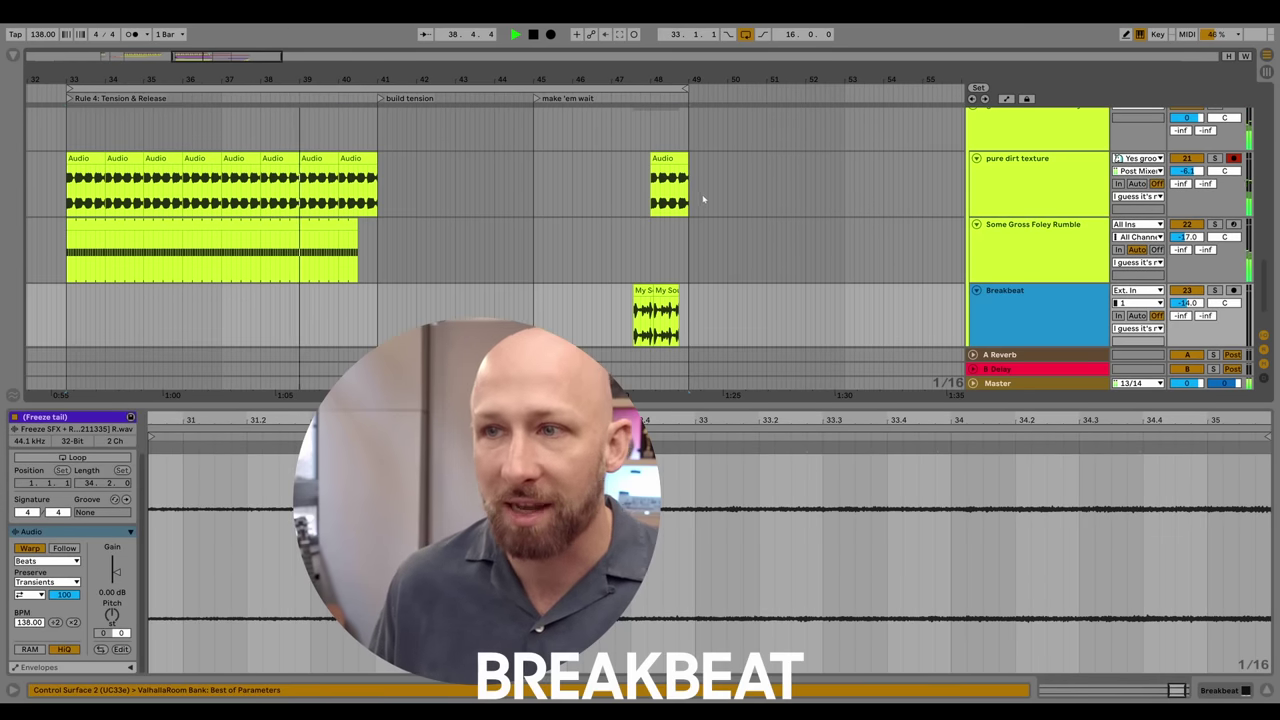
left_click(631, 256)
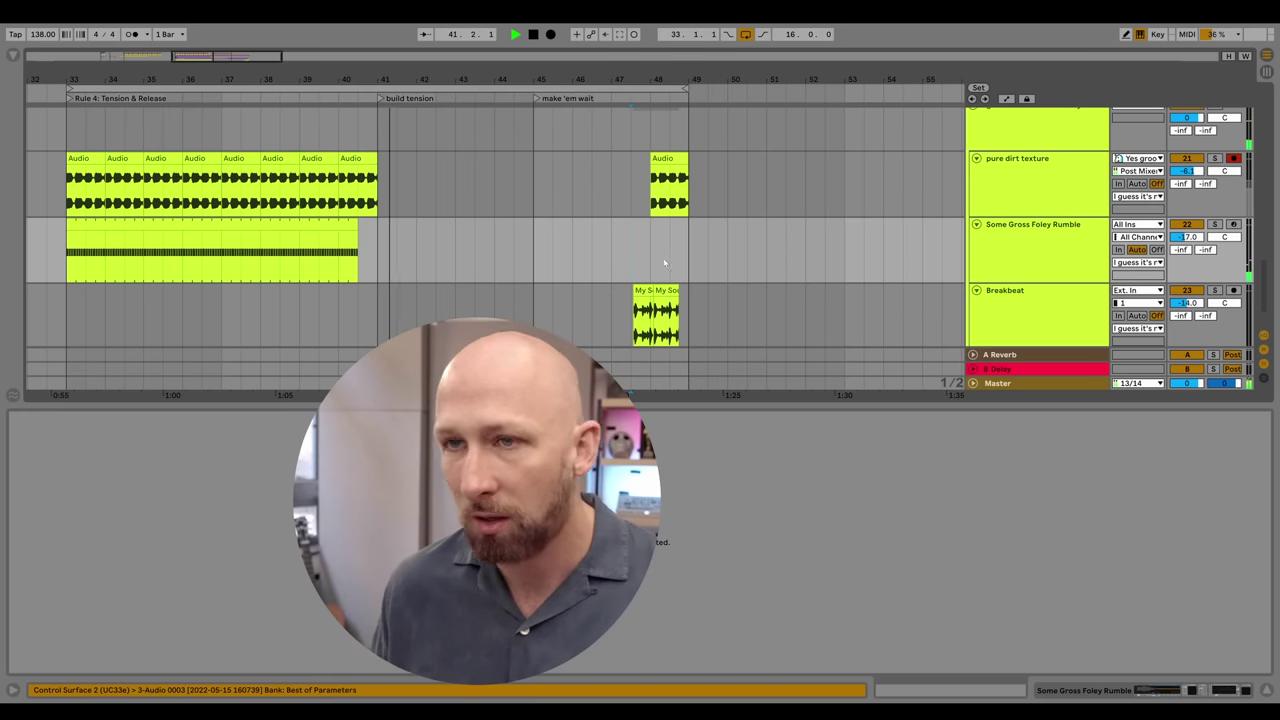
scroll(500, 228, "up", 5)
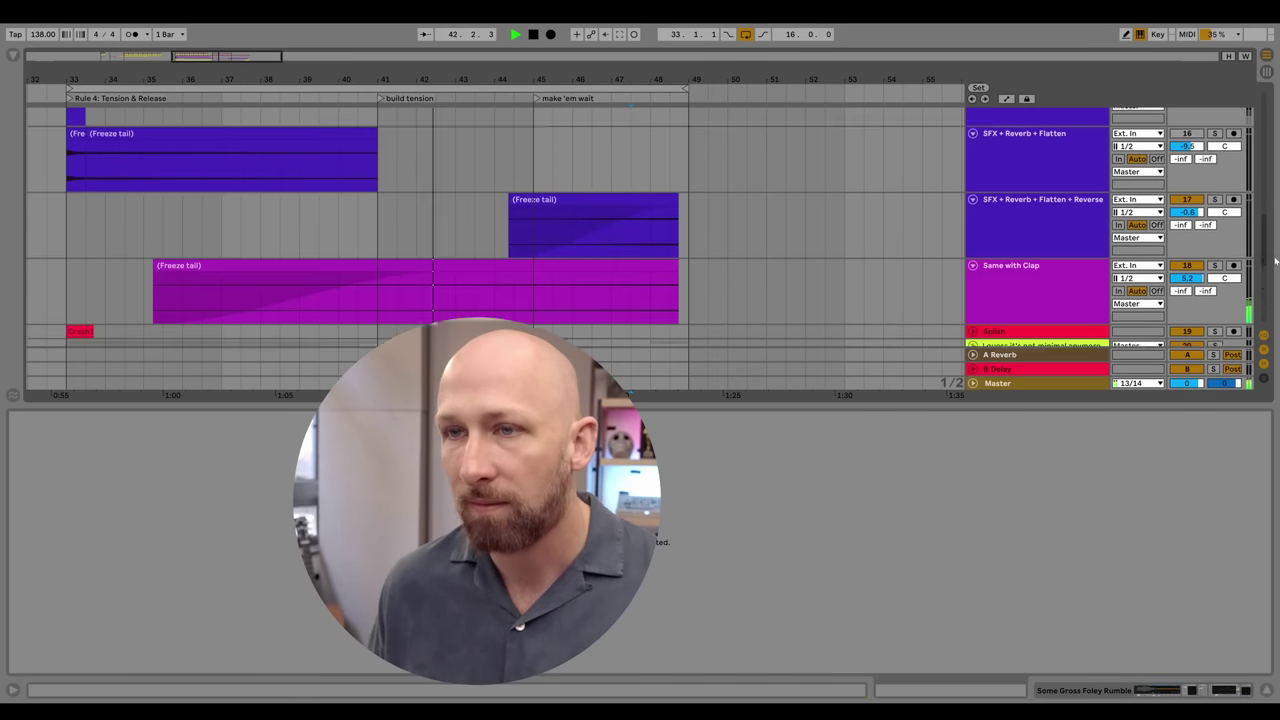
scroll(495, 228, "up", 8)
scroll(495, 228, "down", 4)
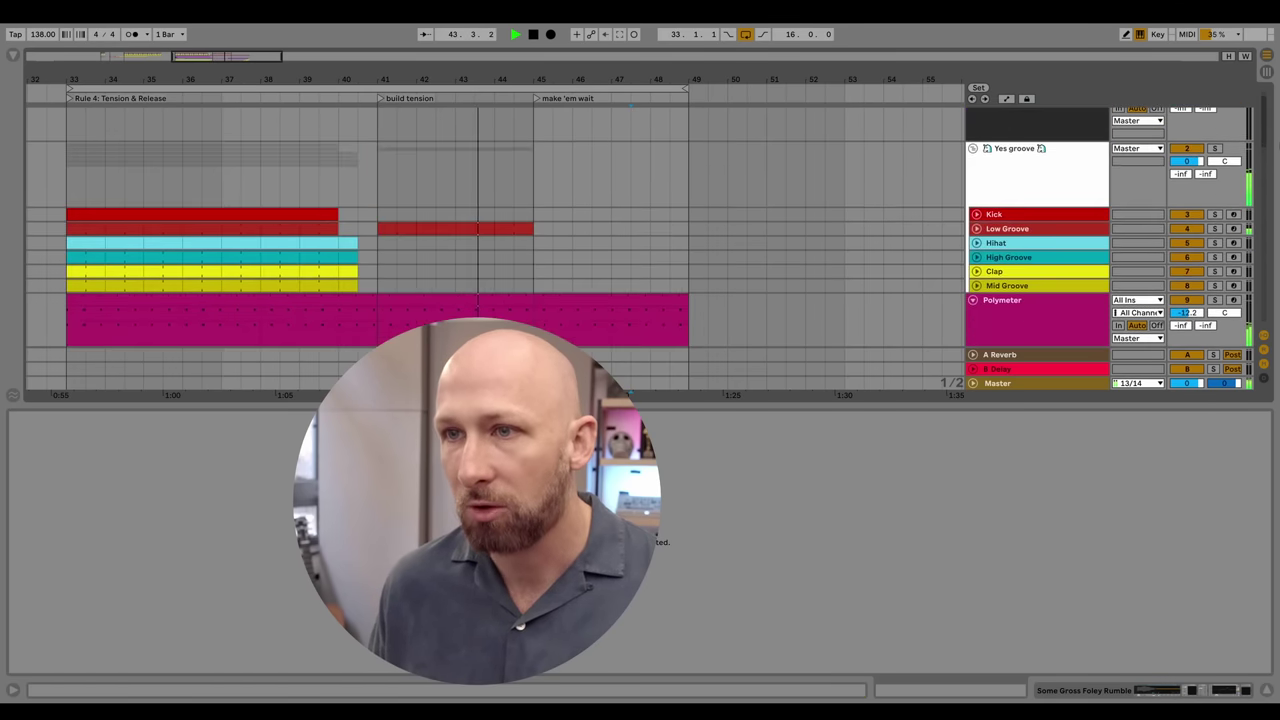
scroll(500, 228, "down", 5)
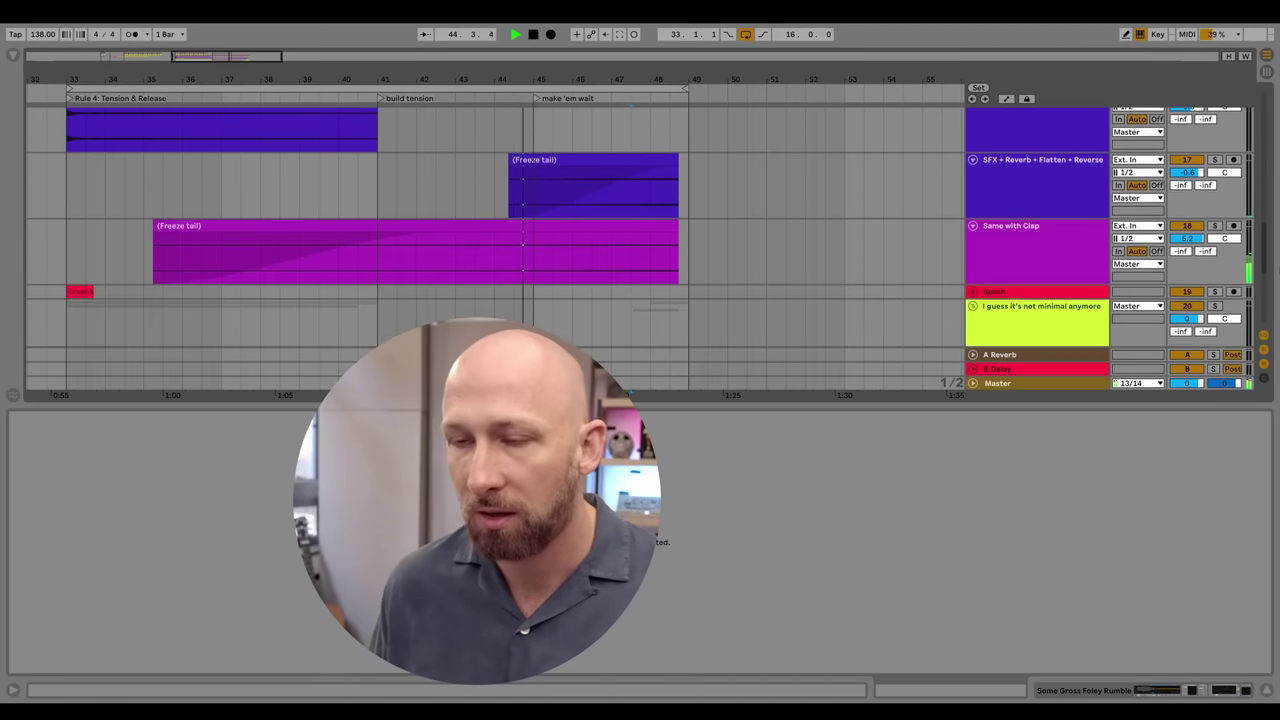
left_click(616, 185)
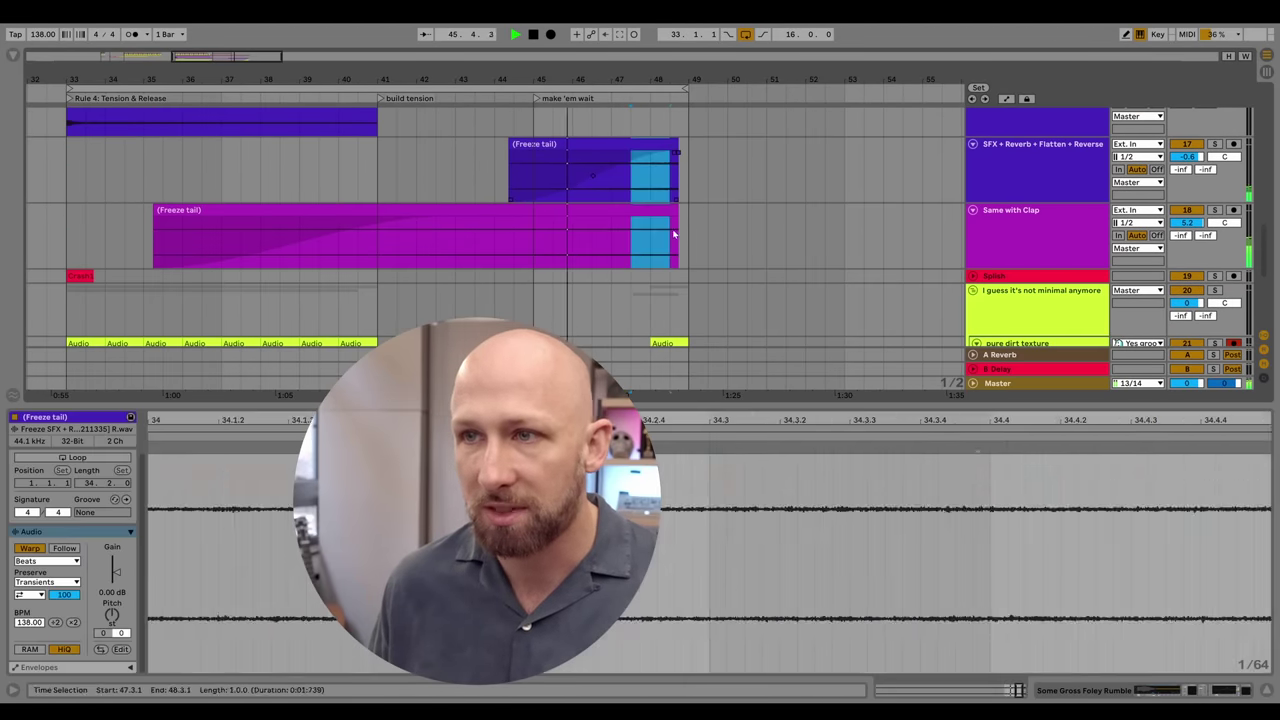
left_click(694, 237)
scroll(706, 240, "down", 2)
scroll(708, 242, "down", 2)
scroll(710, 242, "down", 3)
scroll(715, 241, "up", 4)
scroll(717, 241, "down", 1)
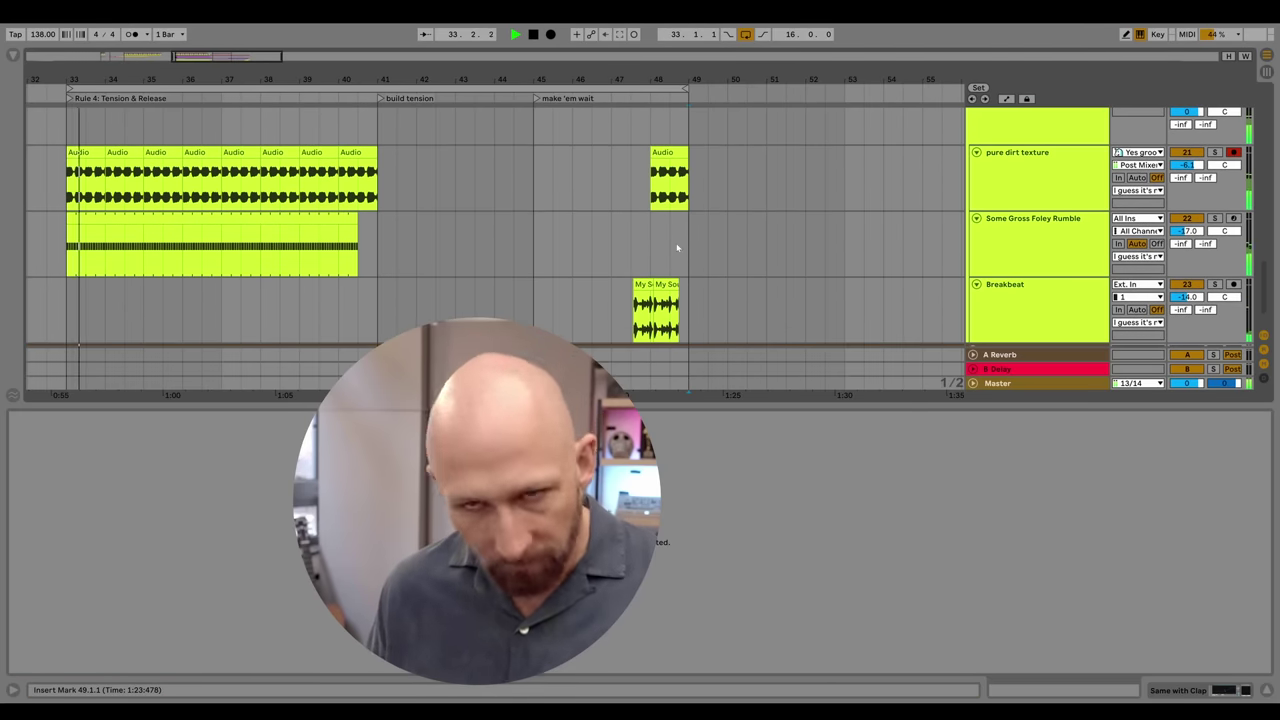
scroll(548, 308, "up", 3)
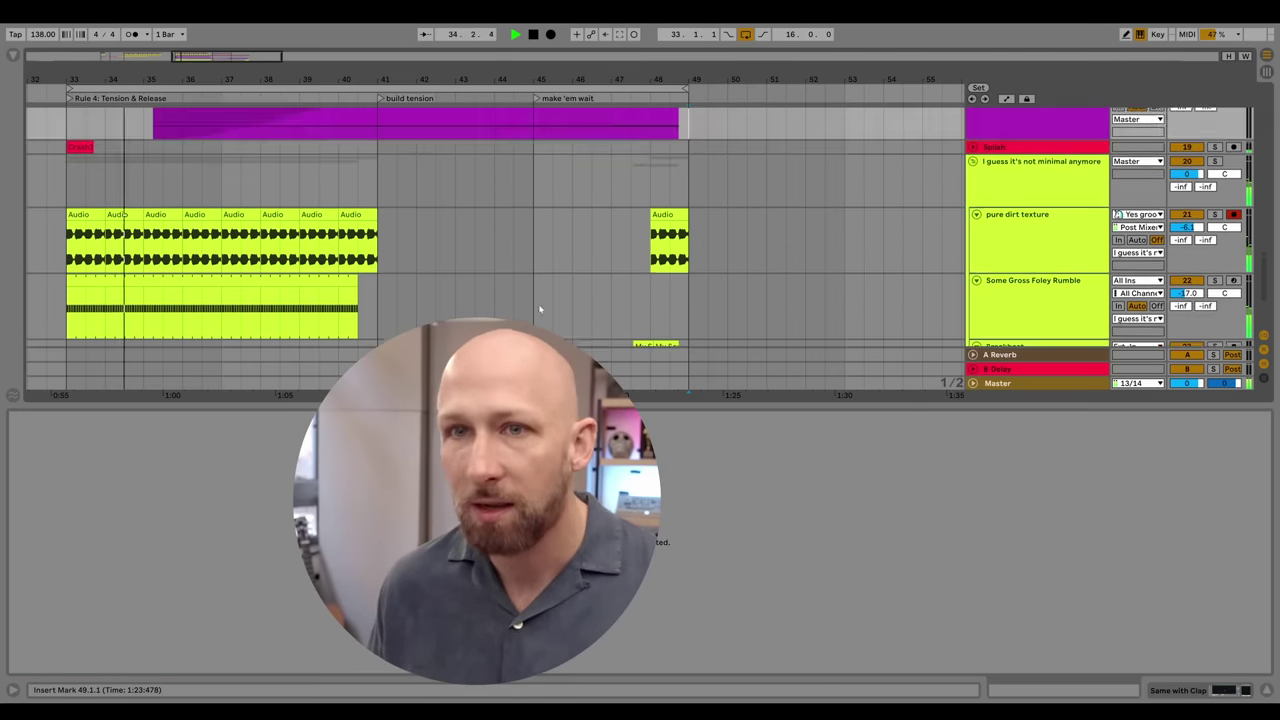